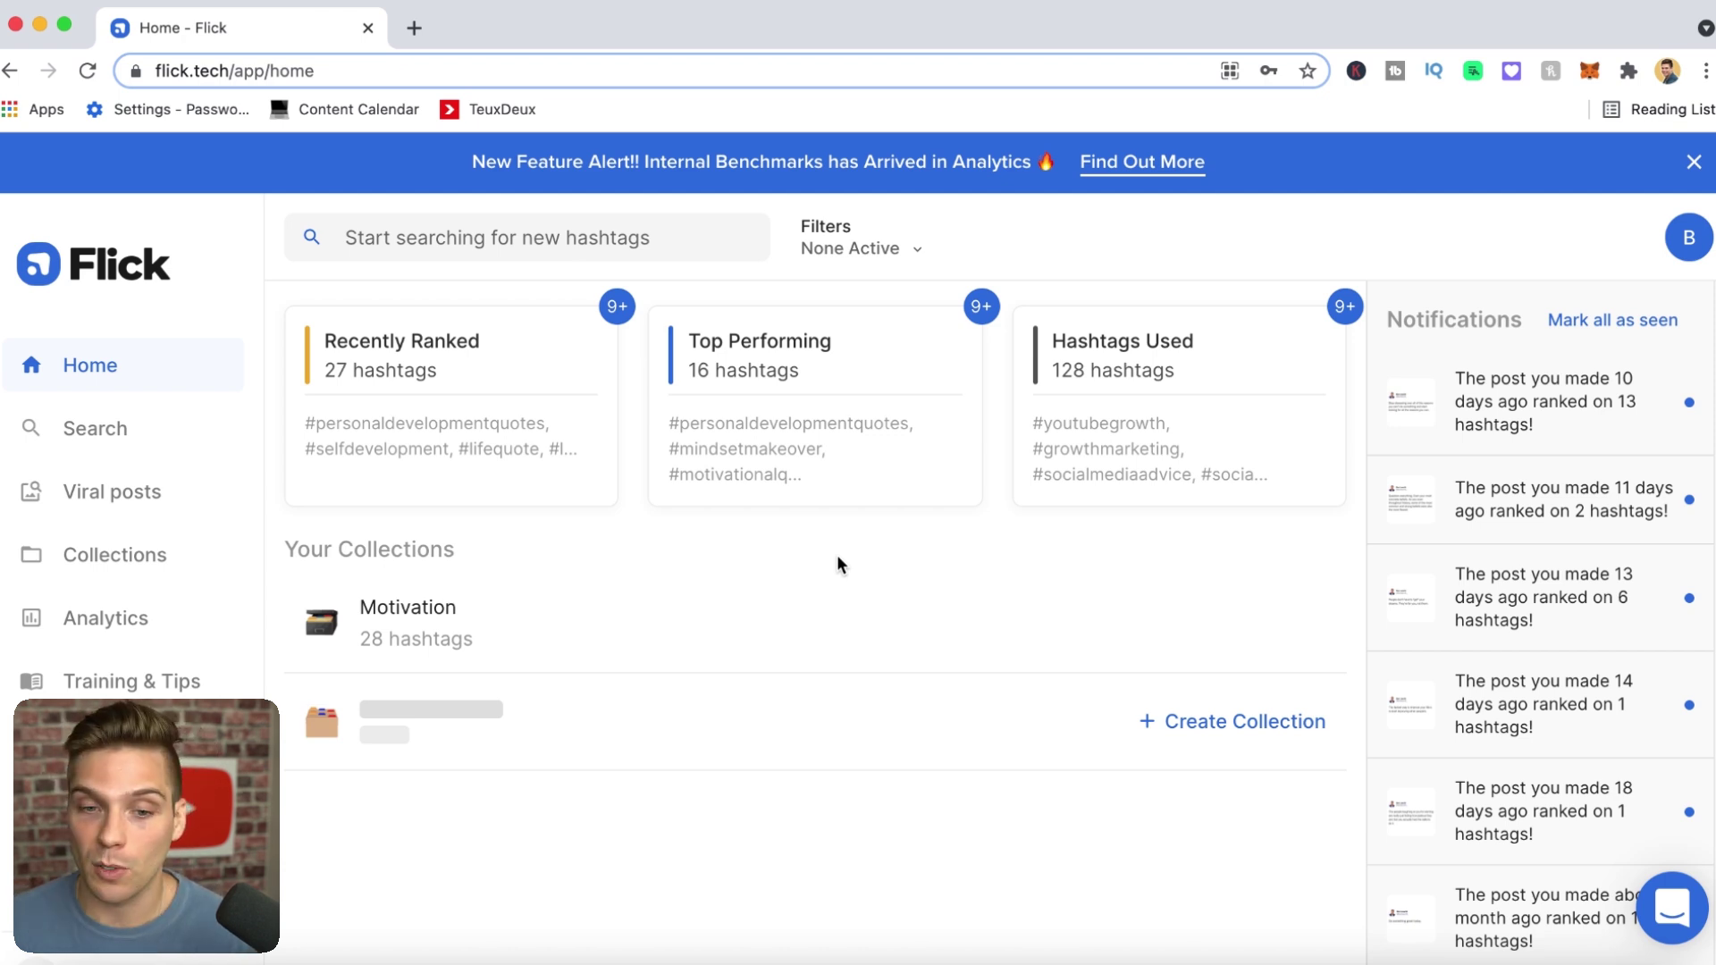
# Search for hashtags using the recent search term entrepreneurship
pyautogui.moveTo(1248, 639)
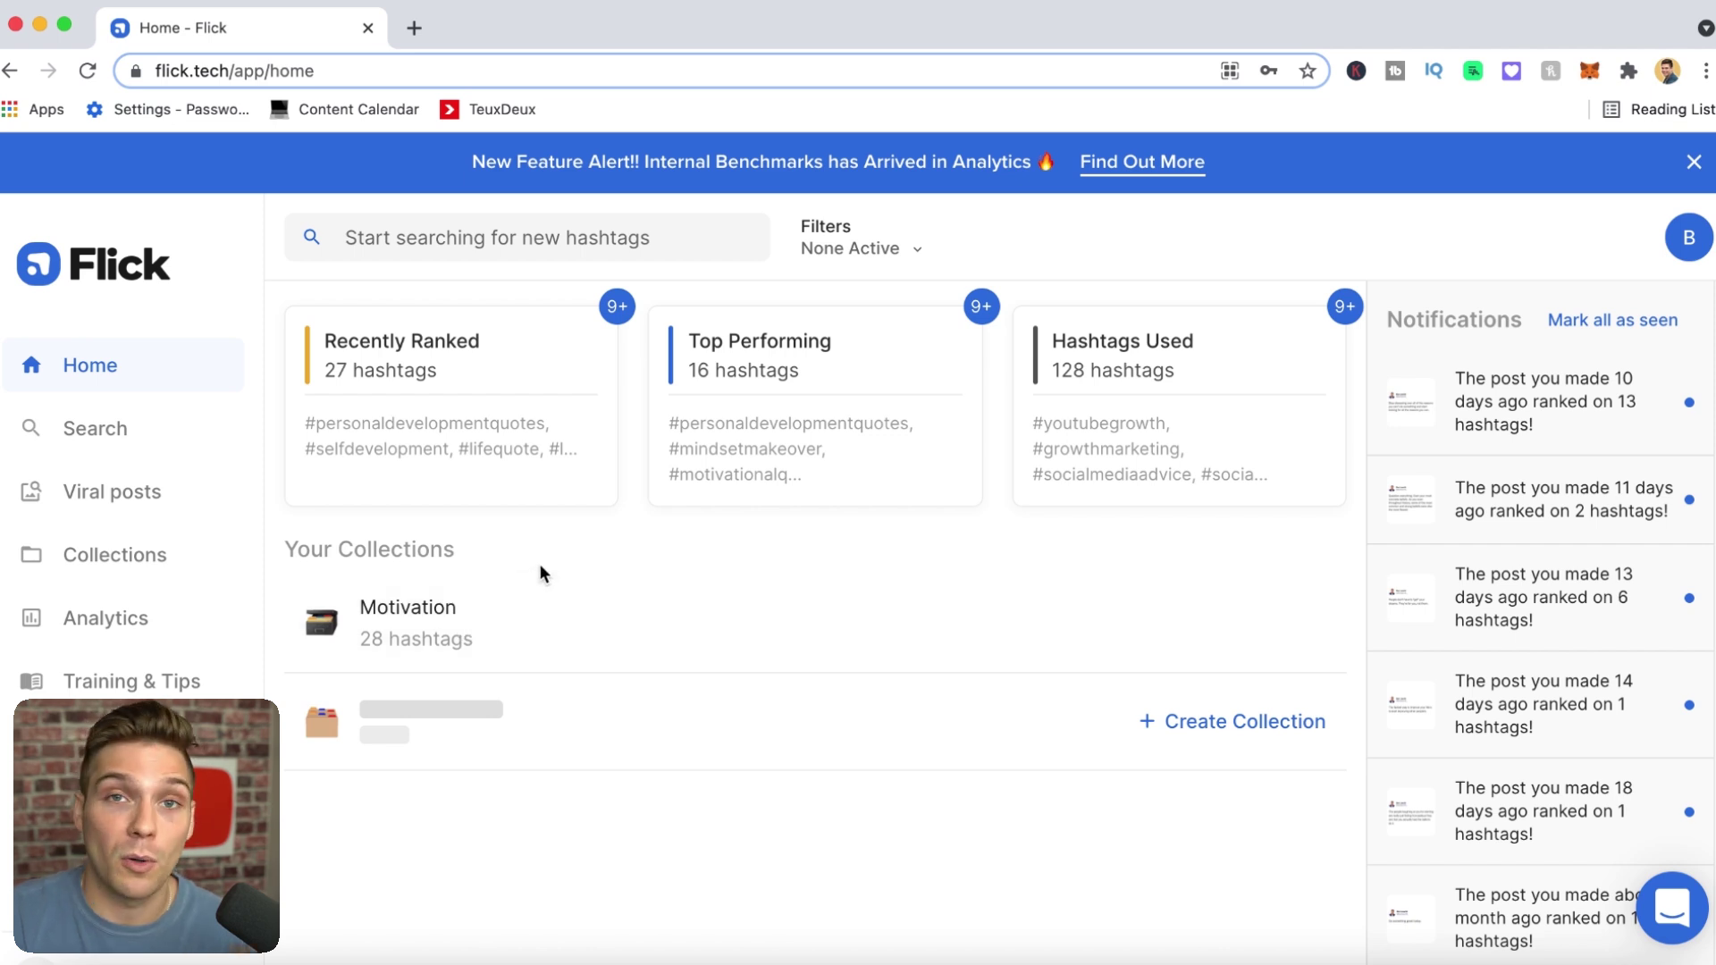
pyautogui.moveTo(594, 590)
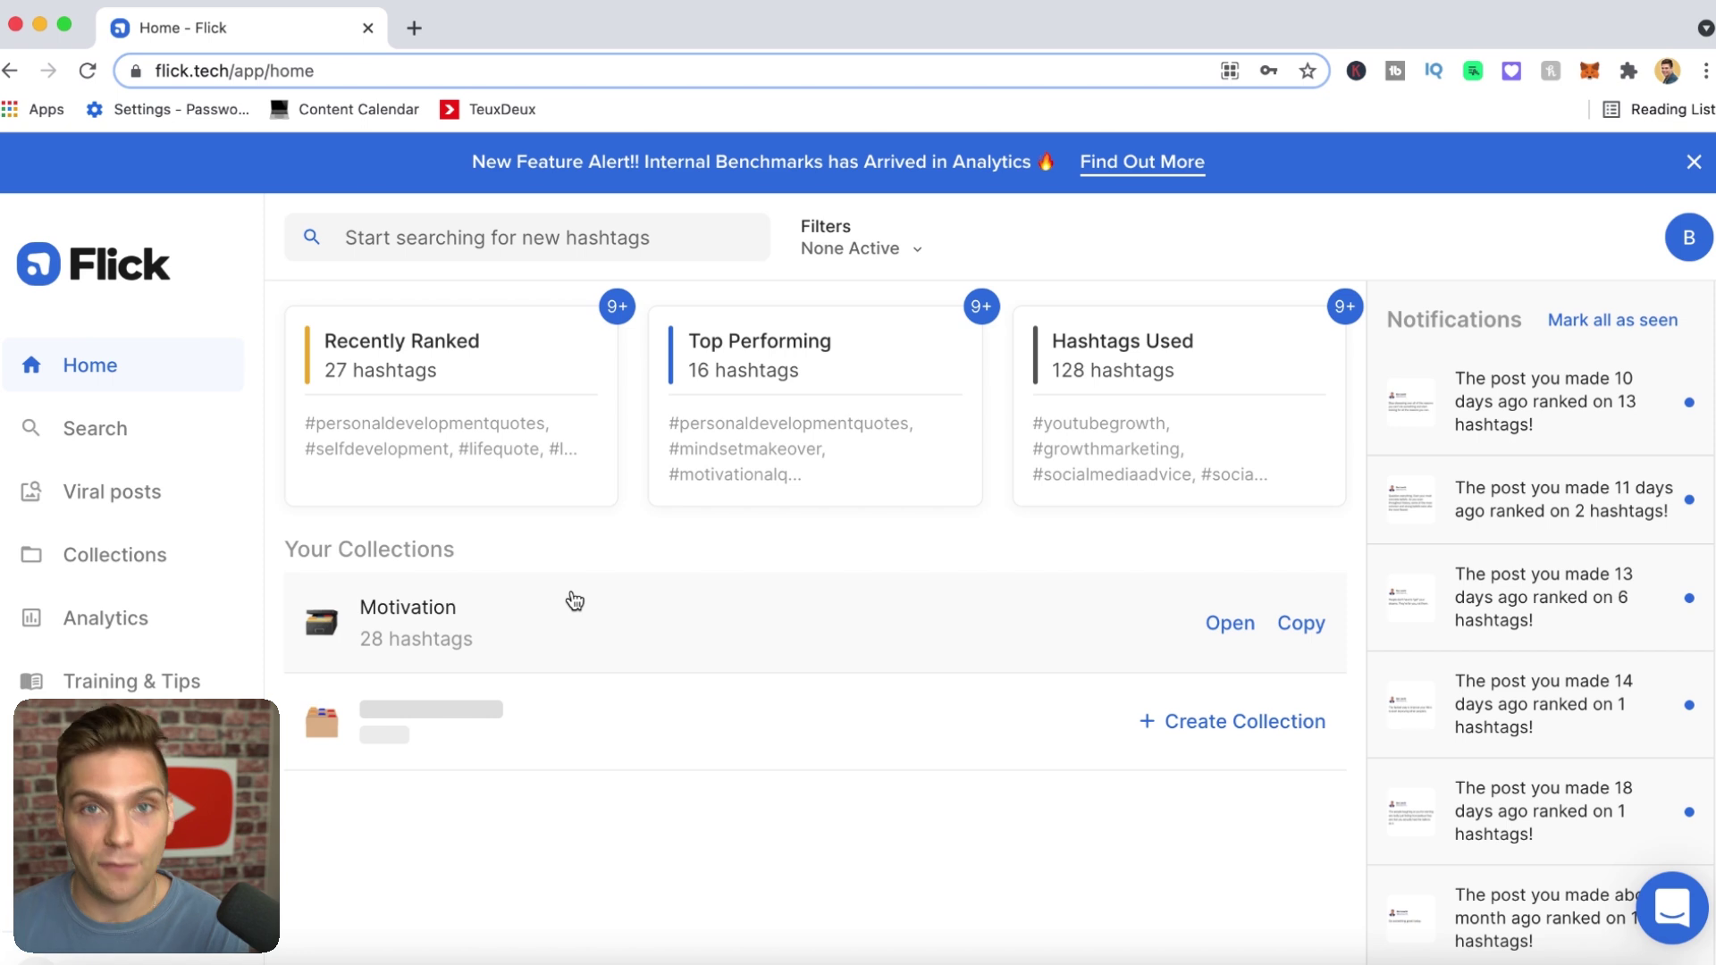
pyautogui.click(550, 231)
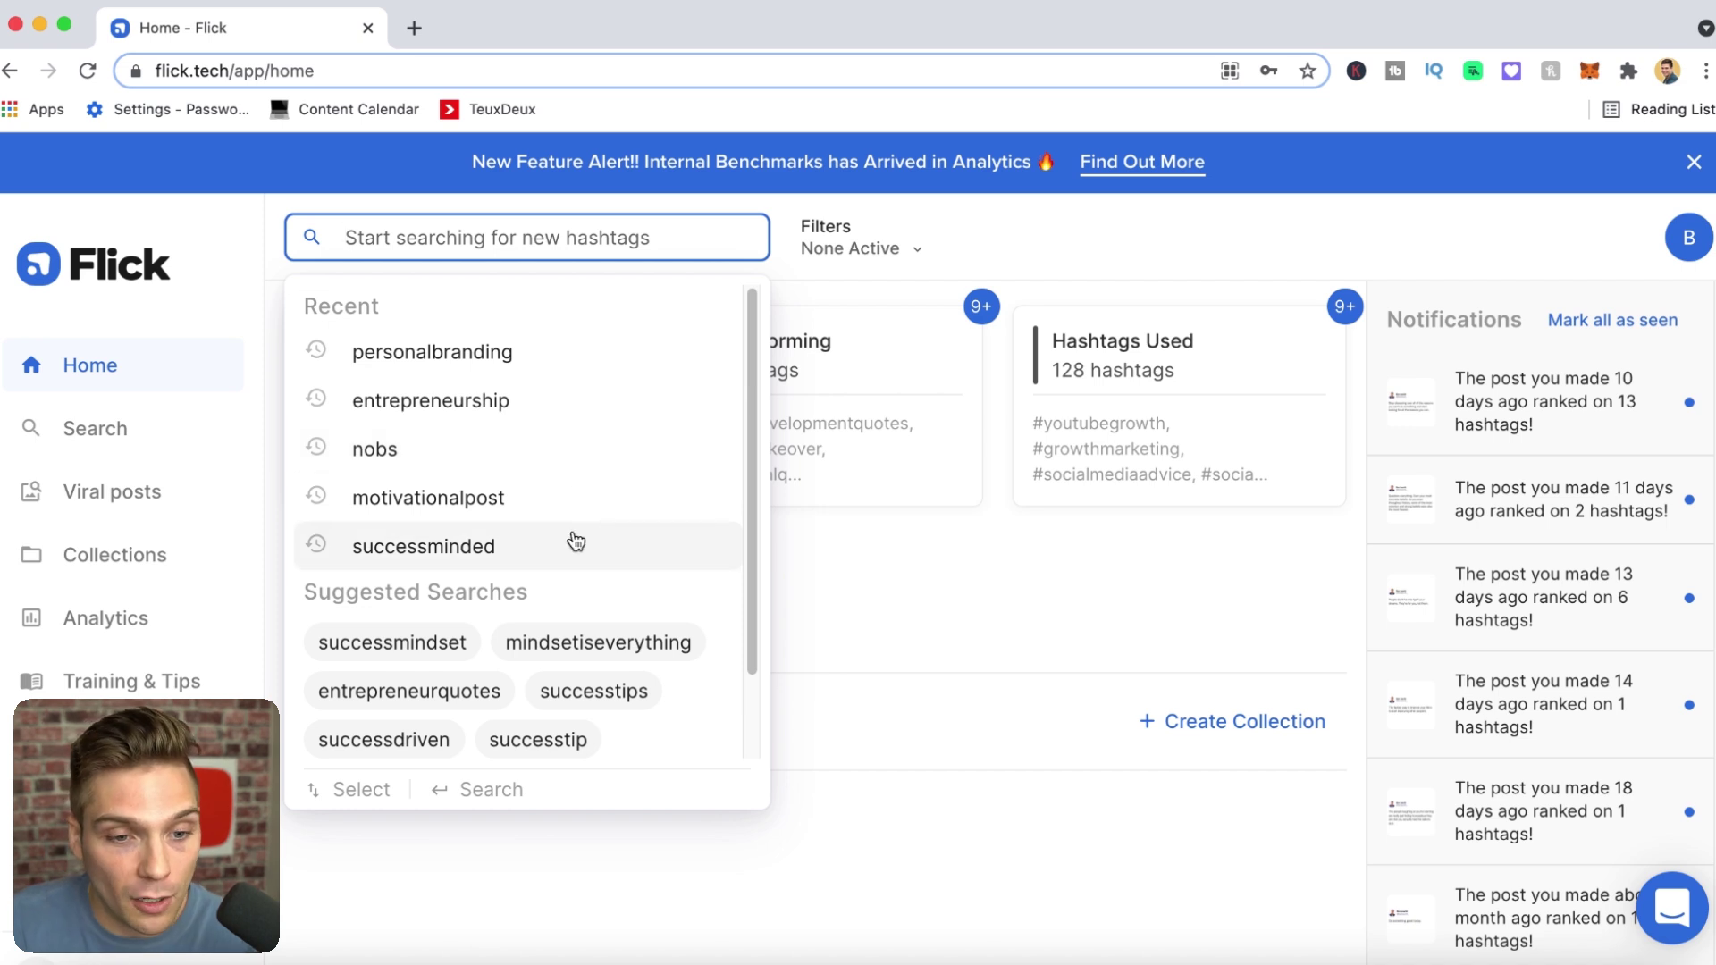
pyautogui.scroll(-1, 575, 628)
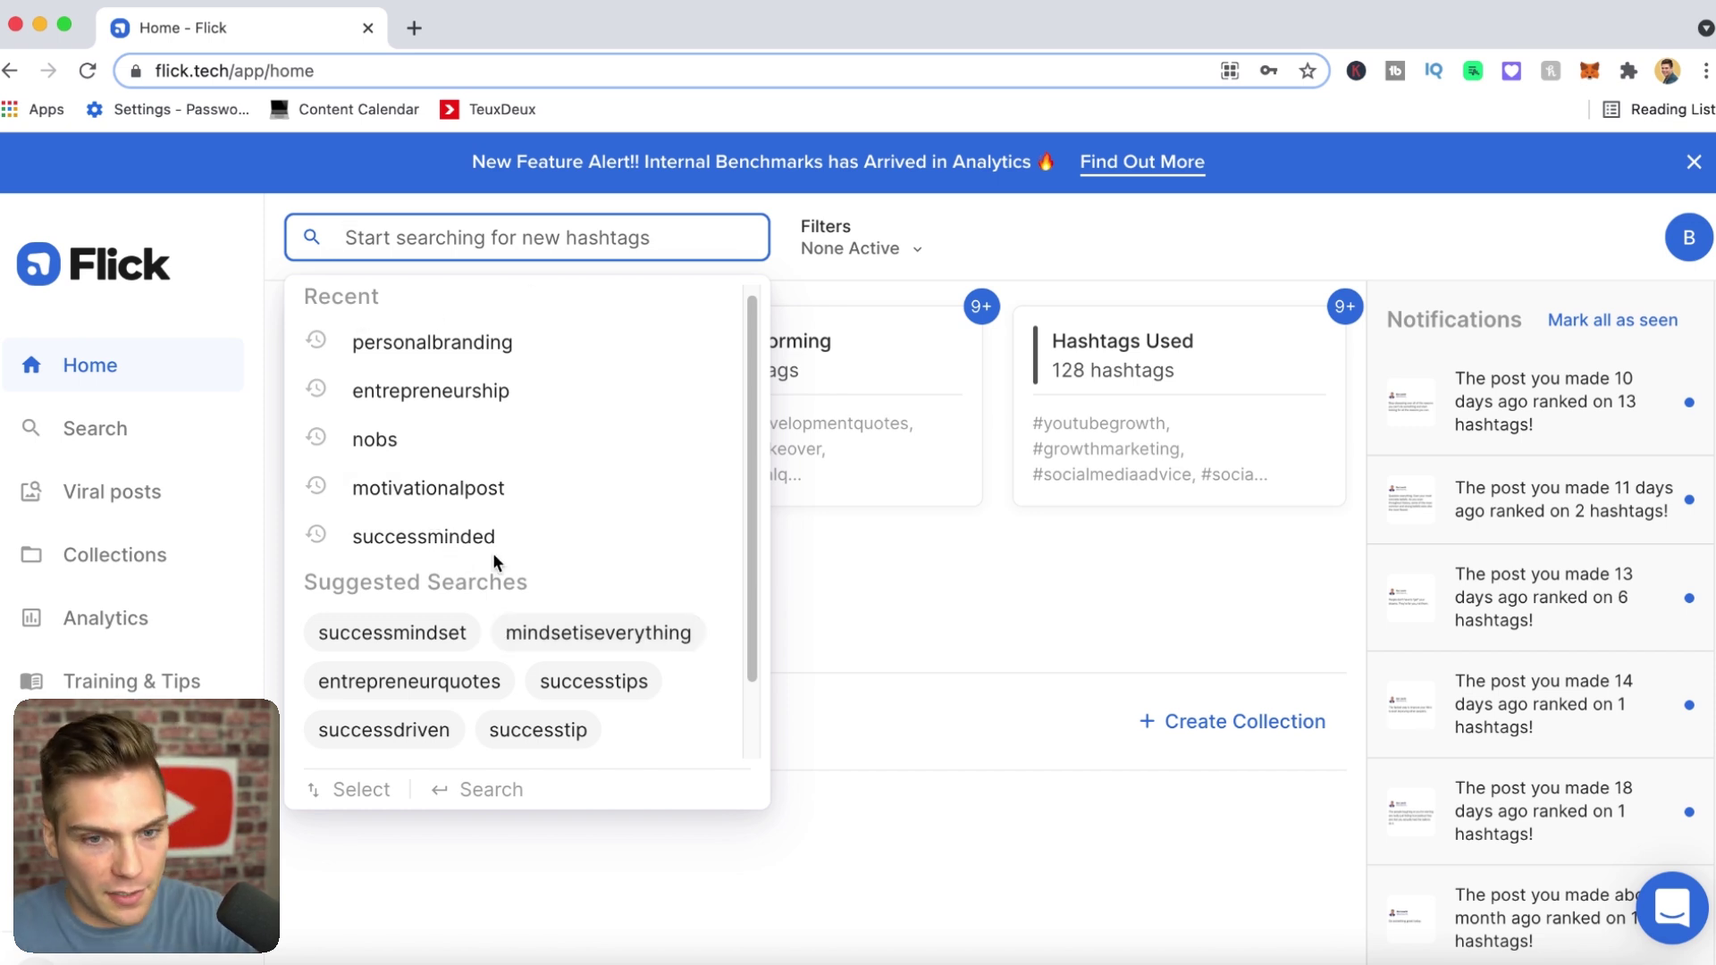
pyautogui.click(919, 257)
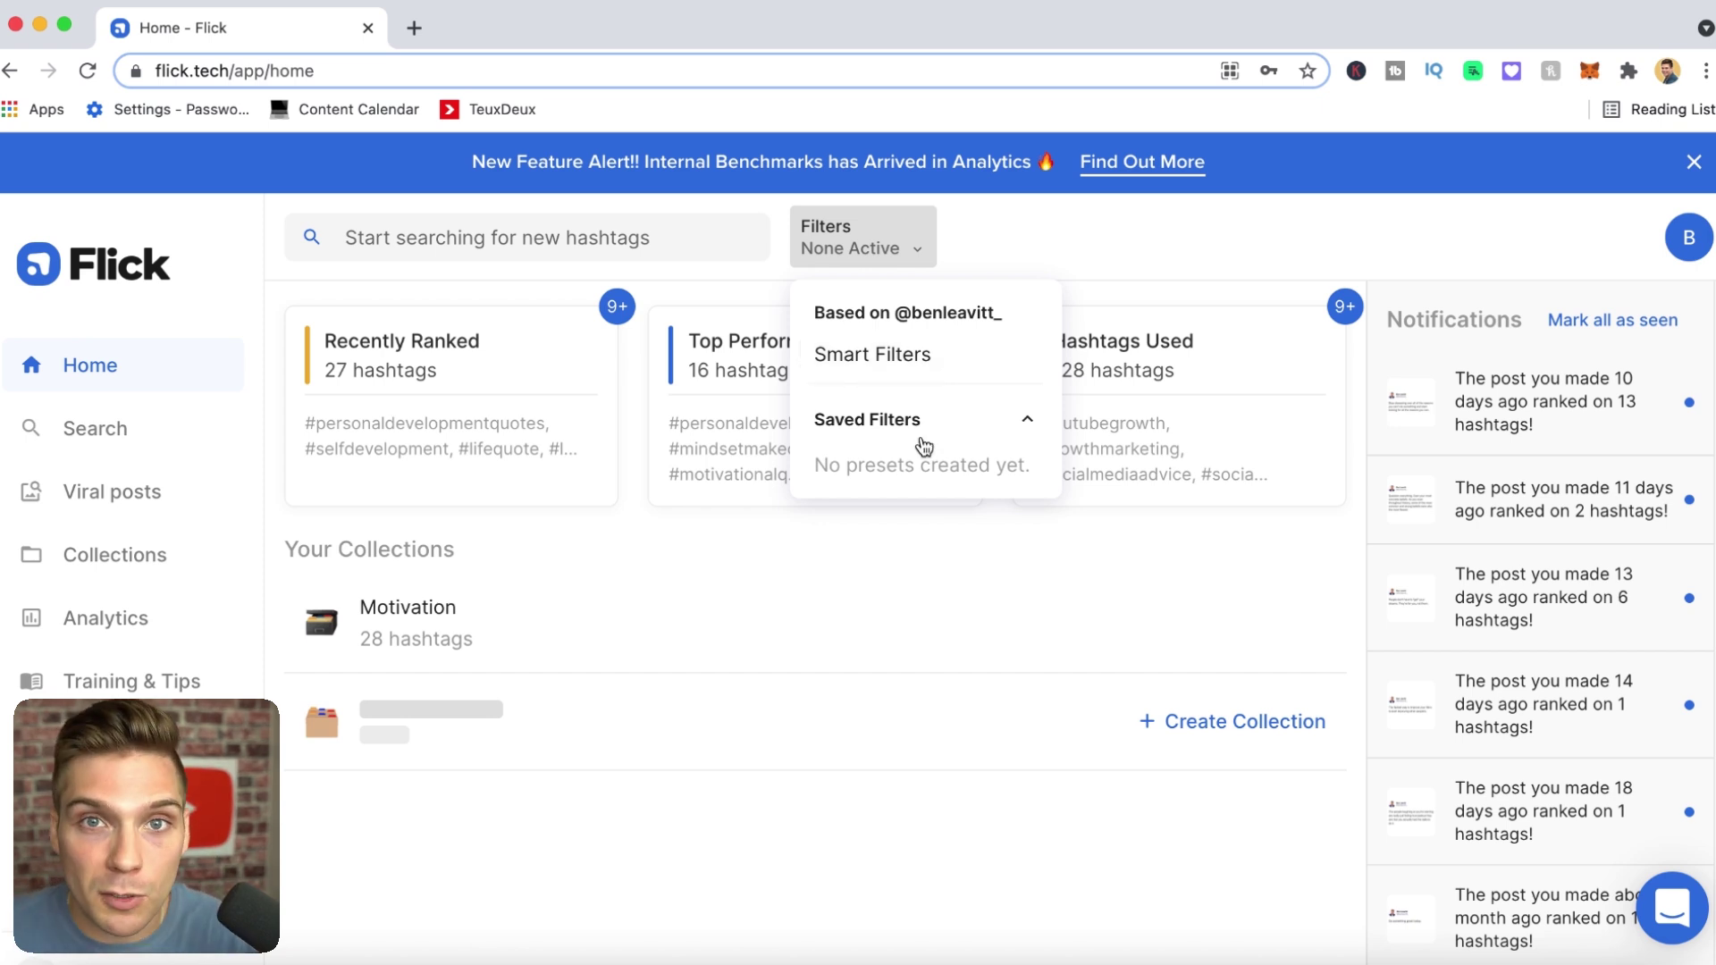
pyautogui.click(474, 245)
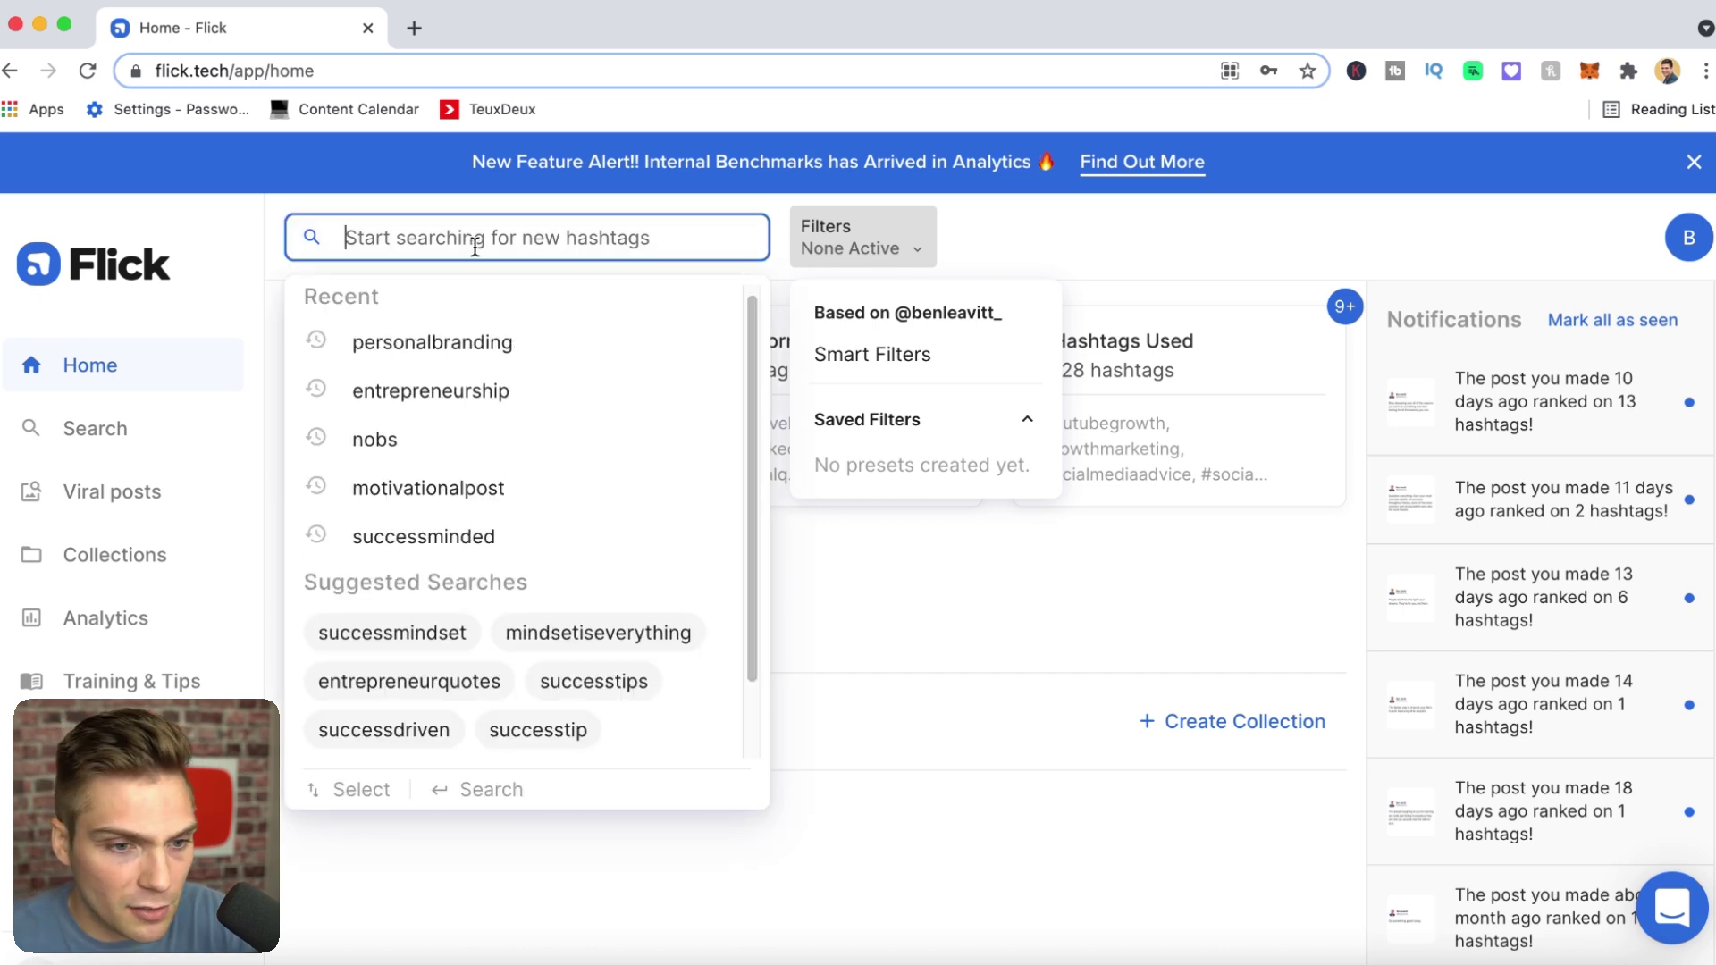
pyautogui.click(487, 388)
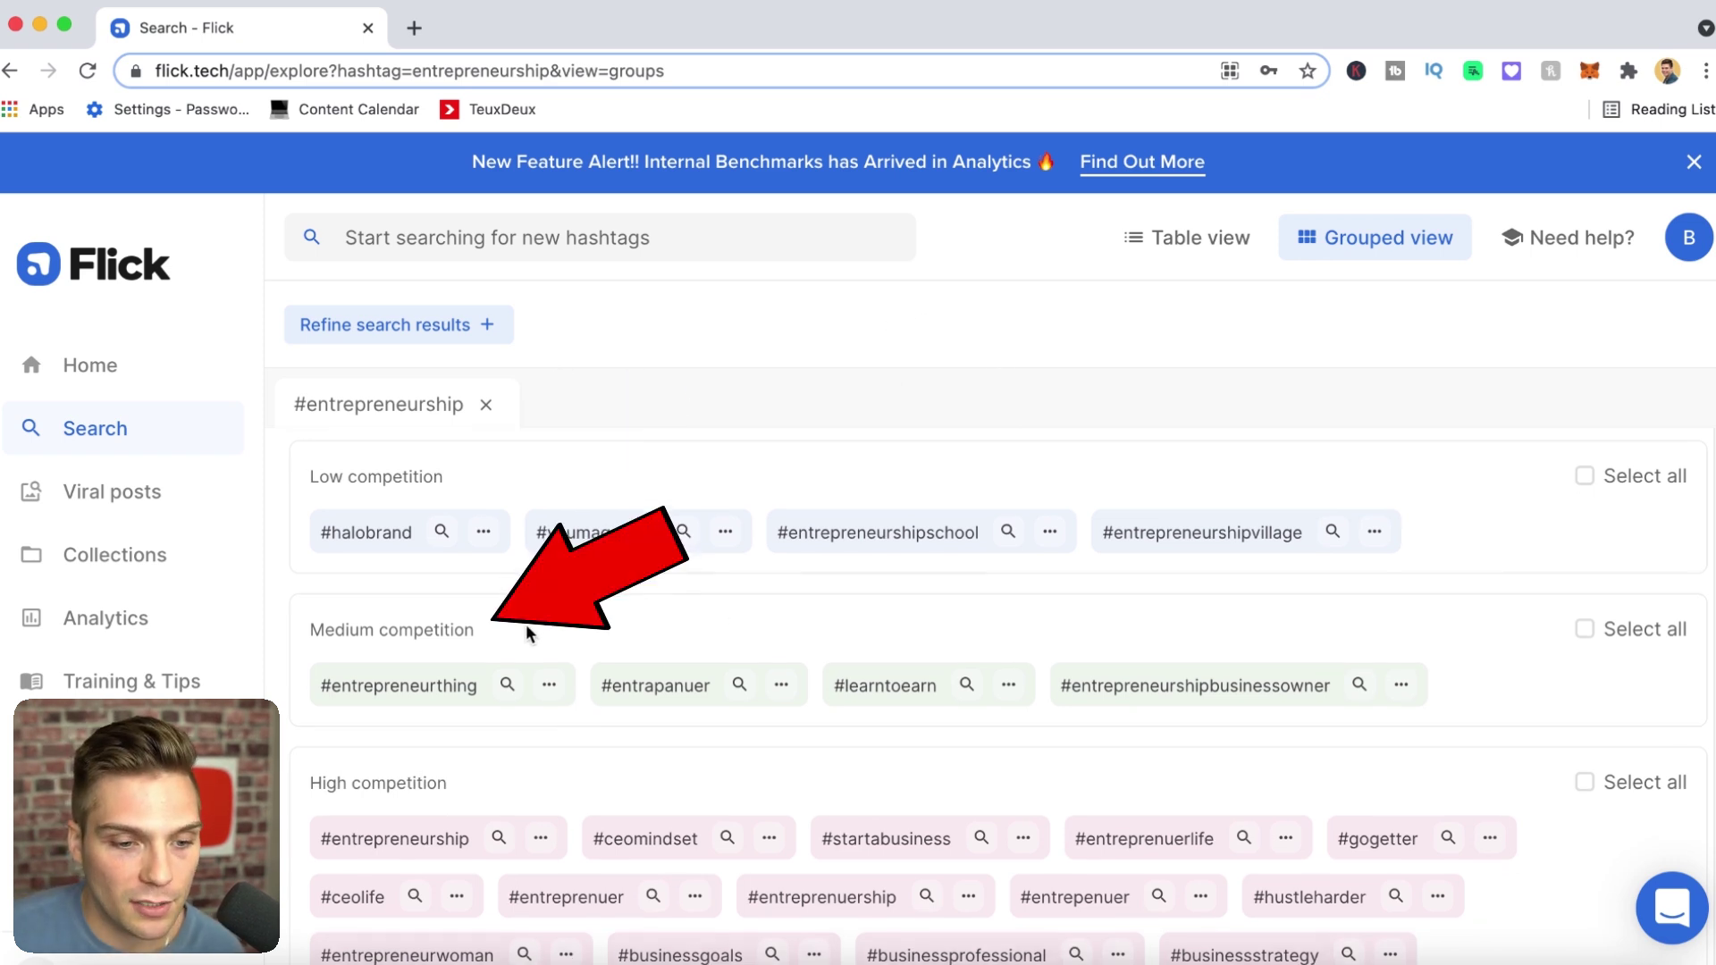
# Select #entrepreneurthing from the medium-competition results, plus #entrepreneurship, #ceomindset, #entreprenuerlife and #gogetter from the high-competition results
pyautogui.scroll(-2, 668, 772)
pyautogui.scroll(2, 804, 715)
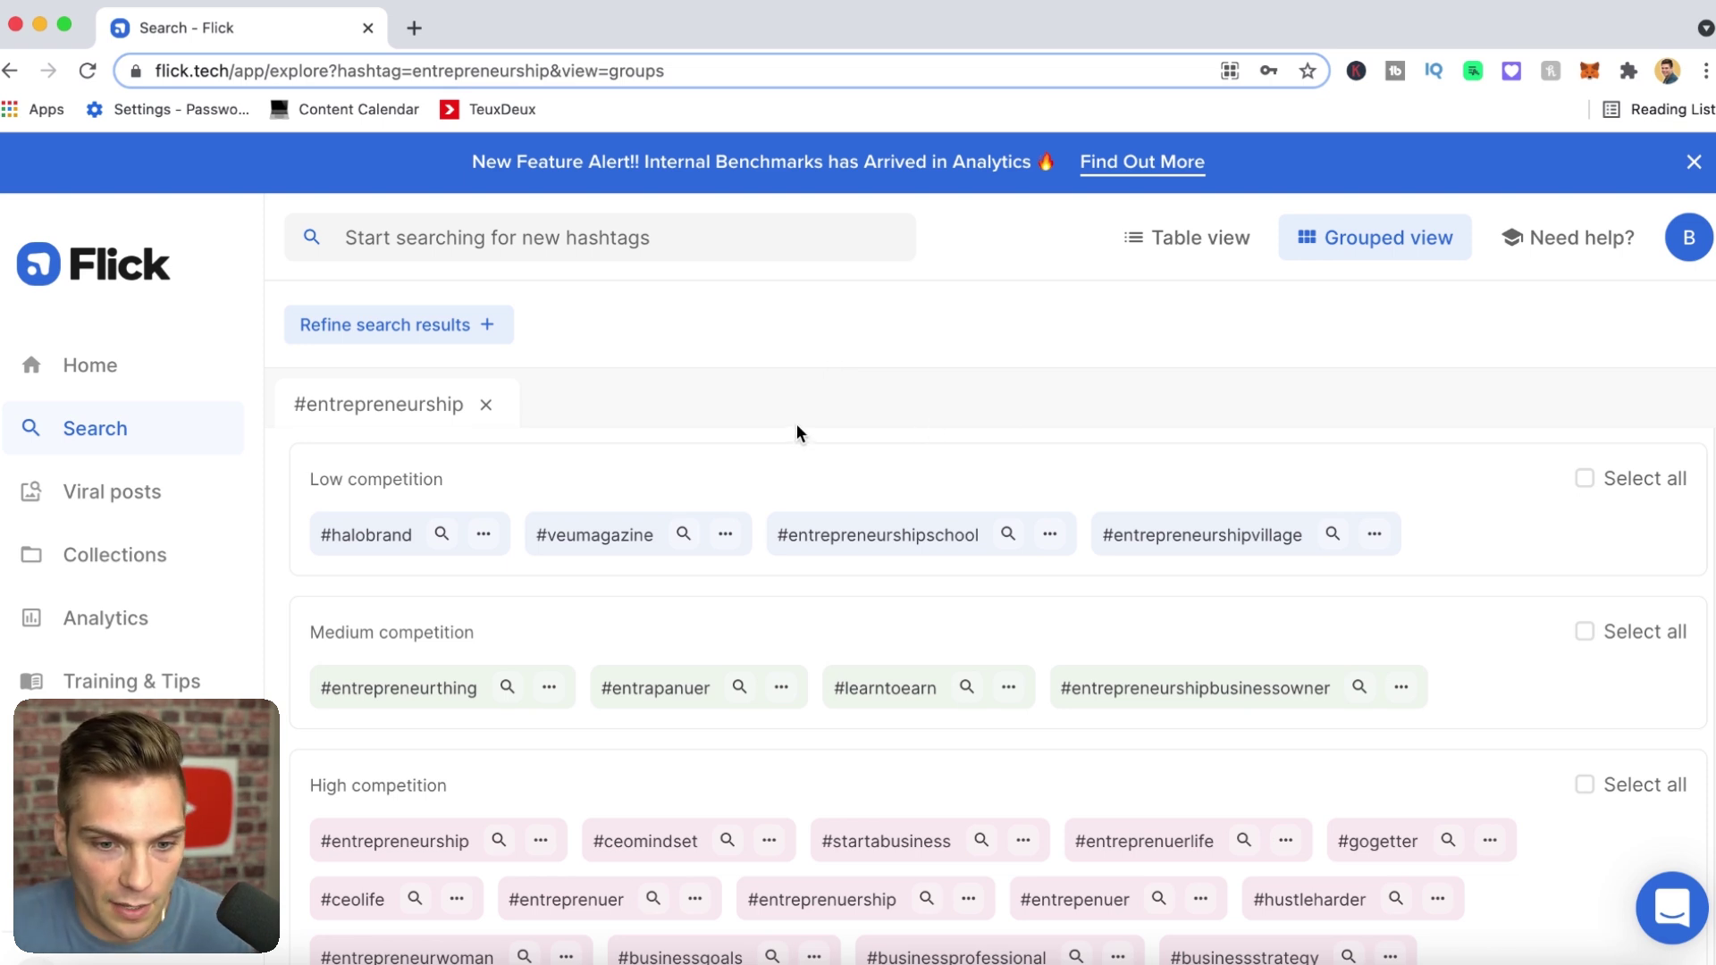
pyautogui.scroll(-1, 783, 464)
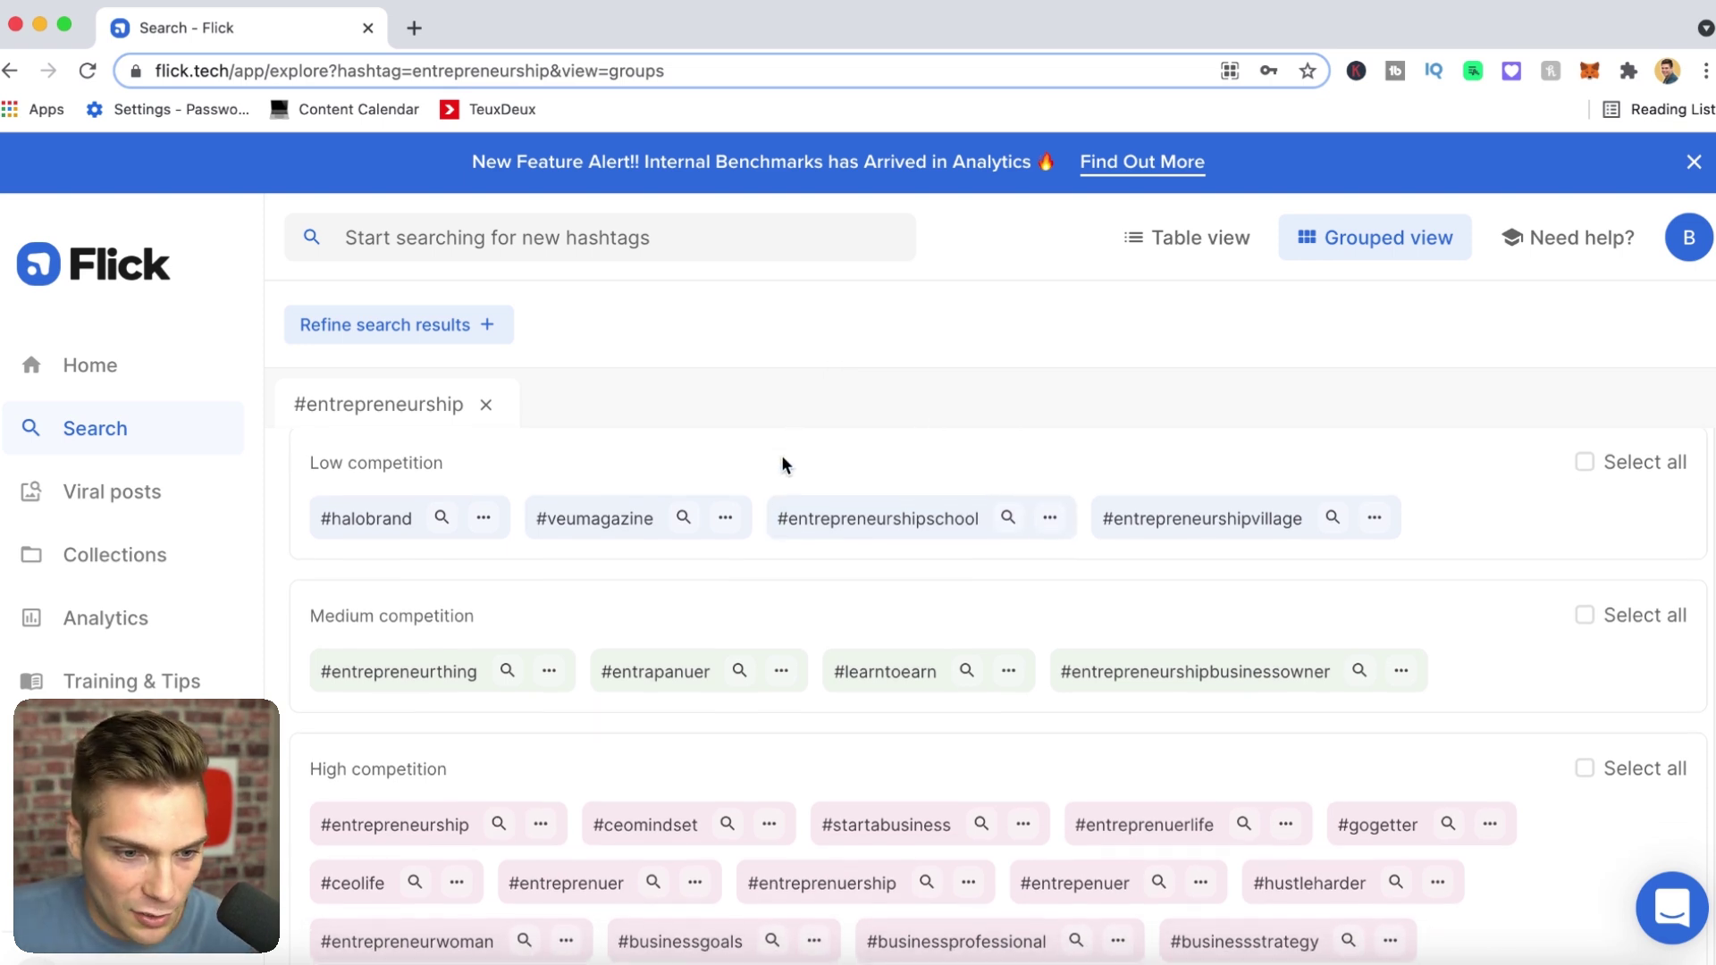
pyautogui.scroll(-4, 786, 458)
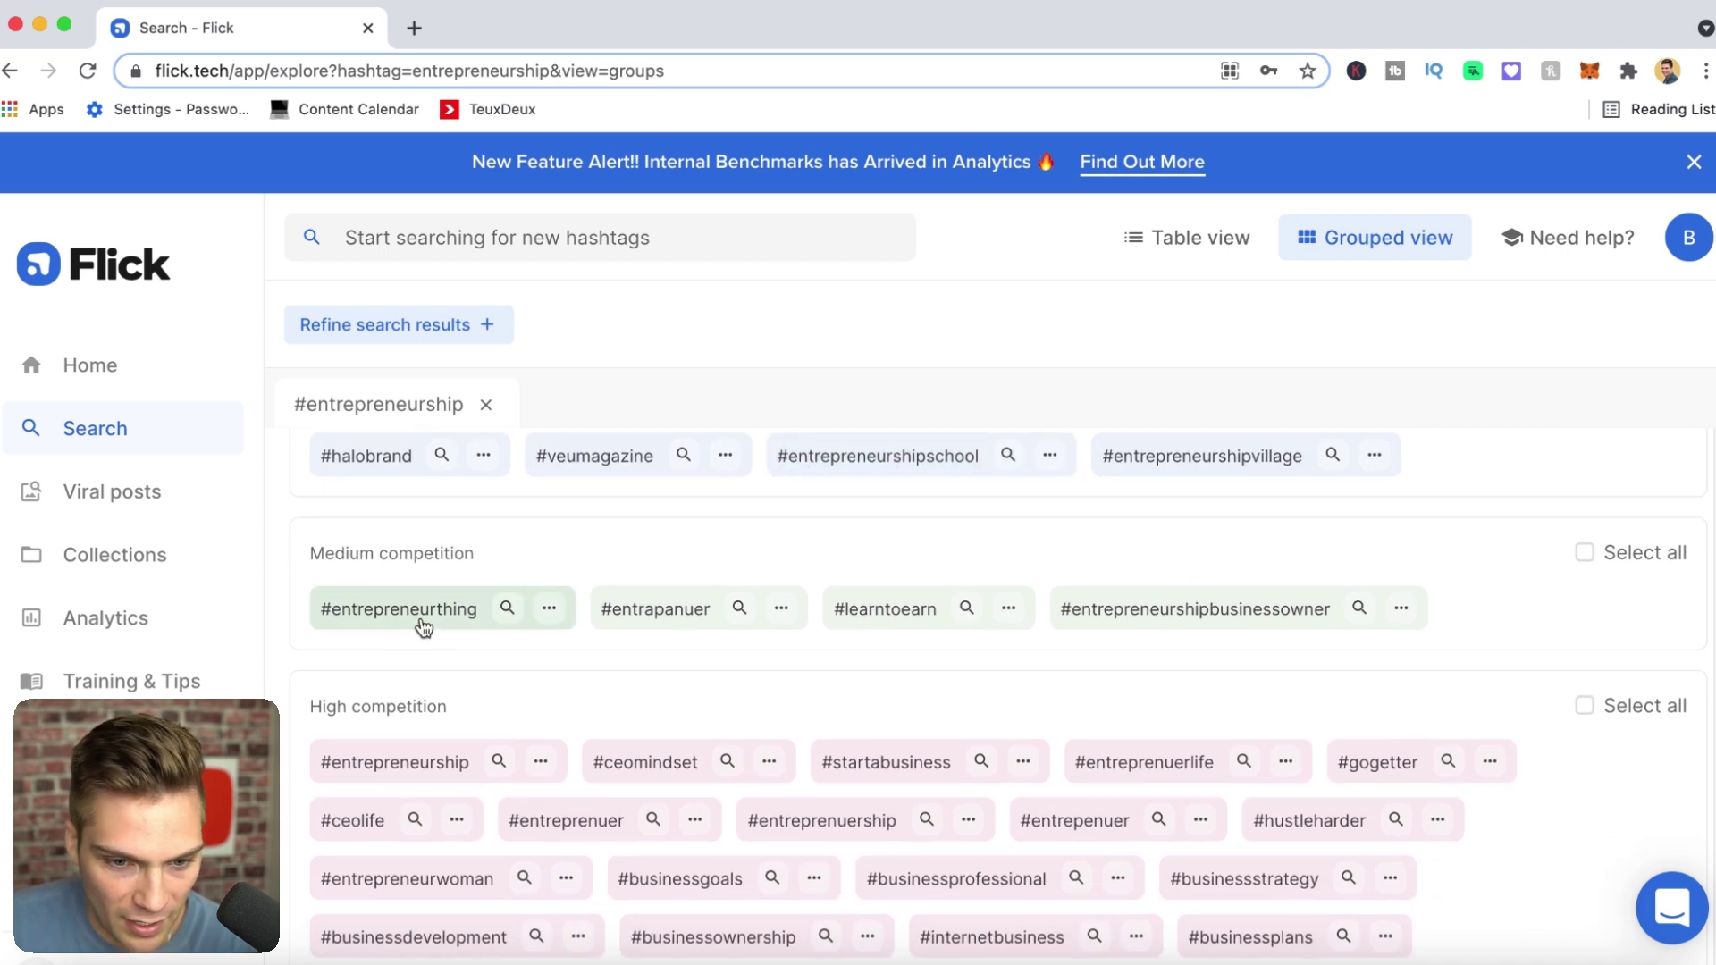
pyautogui.scroll(-5, 423, 628)
pyautogui.click(459, 581)
pyautogui.click(640, 582)
pyautogui.click(831, 585)
pyautogui.click(1189, 591)
pyautogui.click(1340, 594)
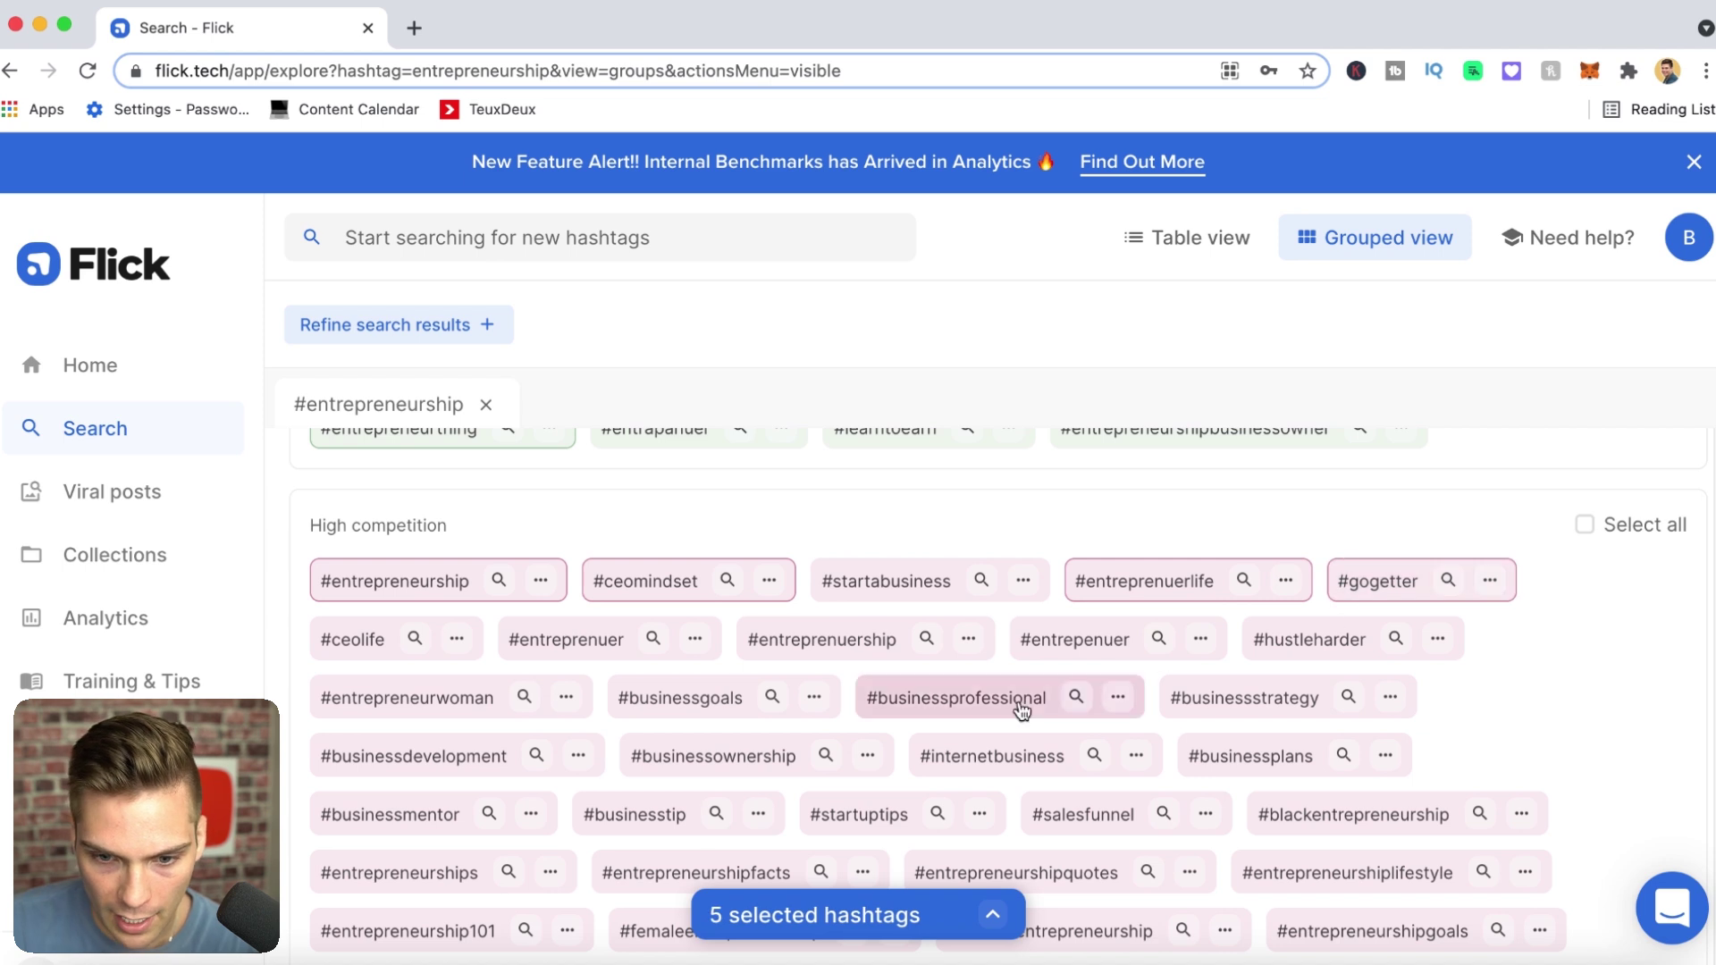
# Review the actions available for the selected hashtags
pyautogui.scroll(1, 1096, 723)
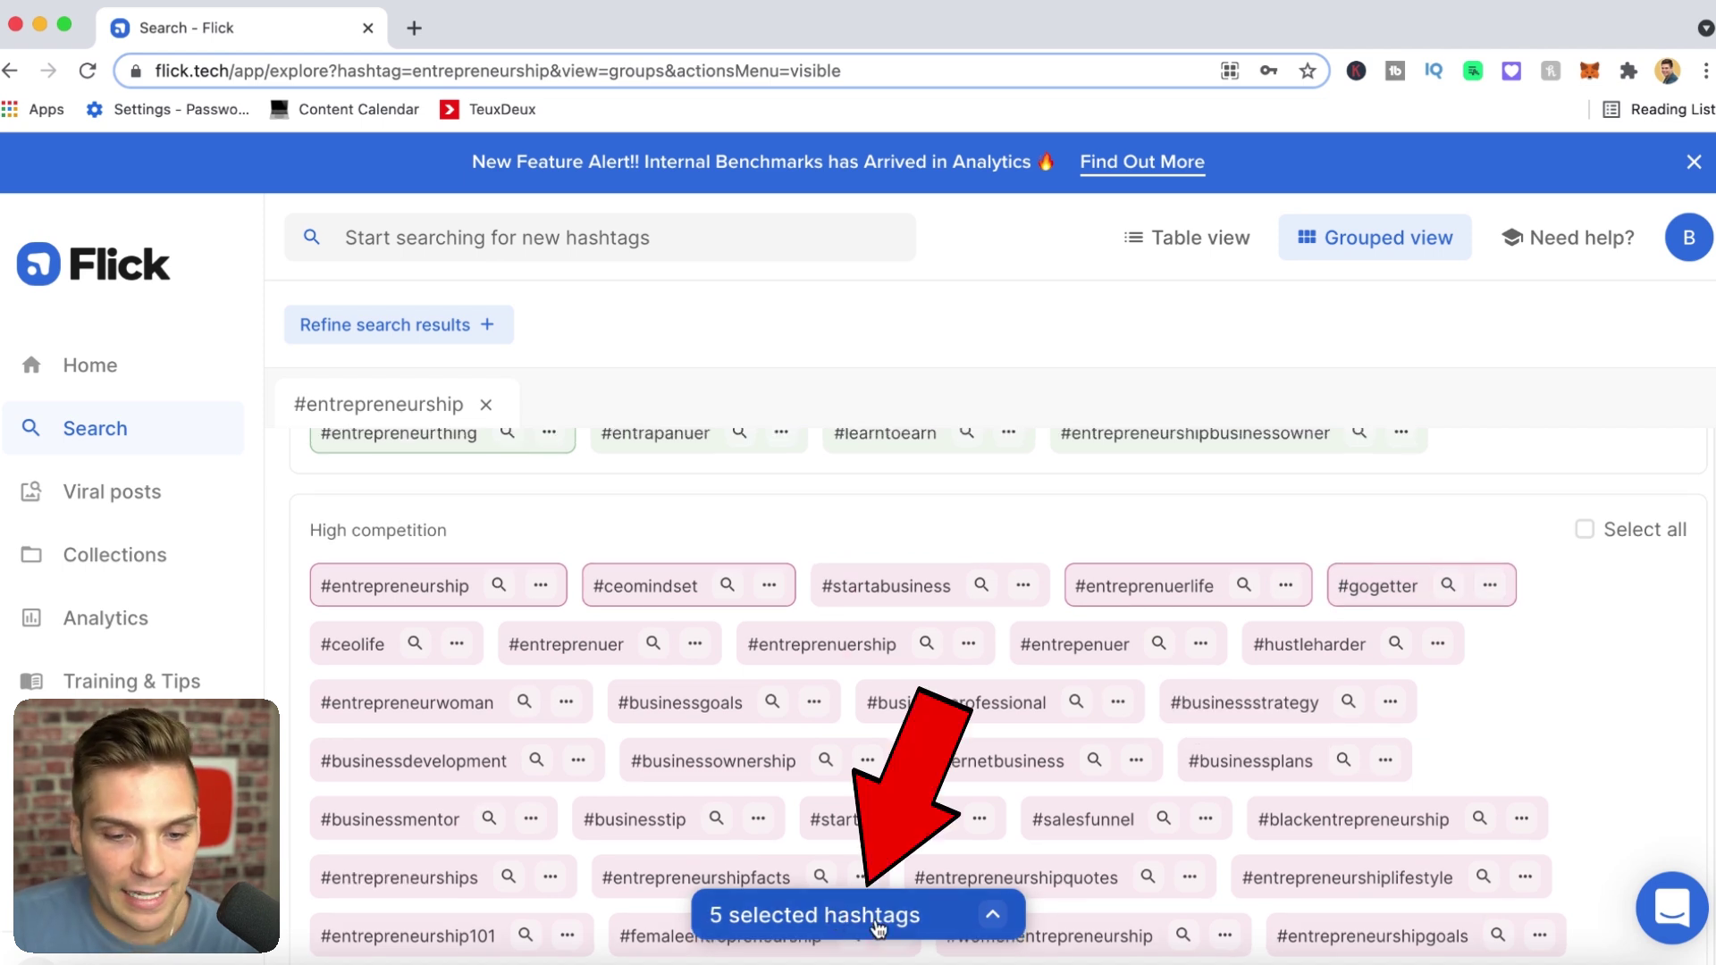
pyautogui.click(983, 925)
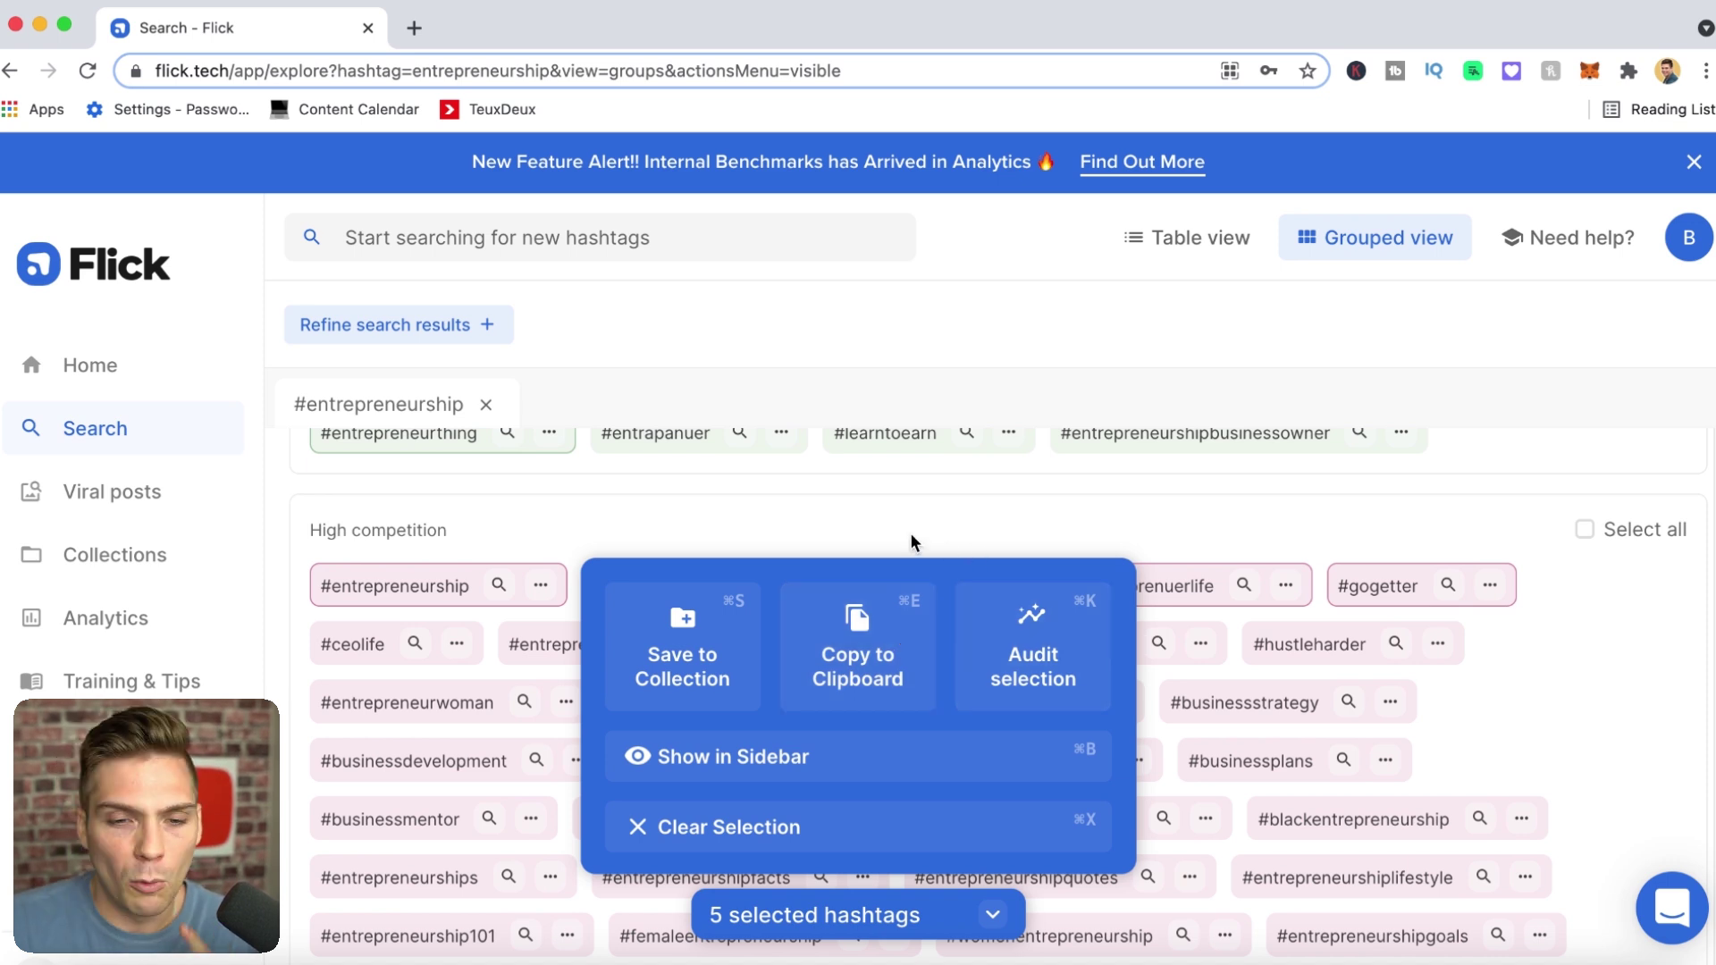
pyautogui.click(992, 919)
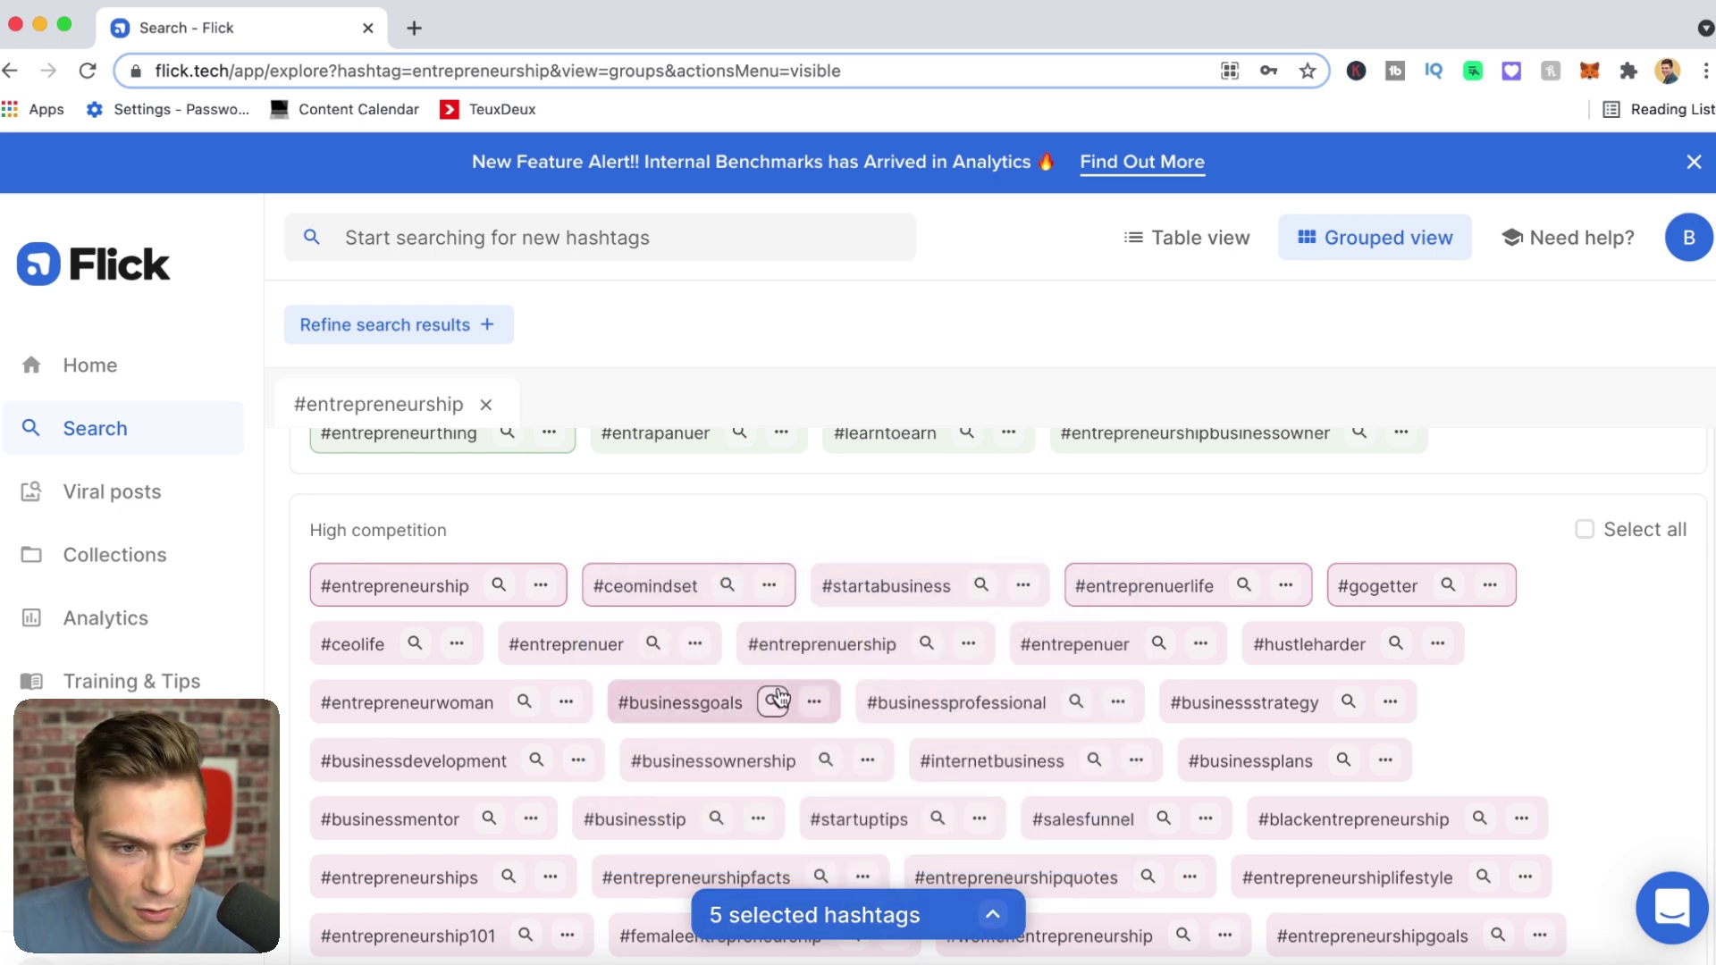
# Search for hashtags related to growthmindset
pyautogui.scroll(3, 775, 699)
pyautogui.click(579, 240)
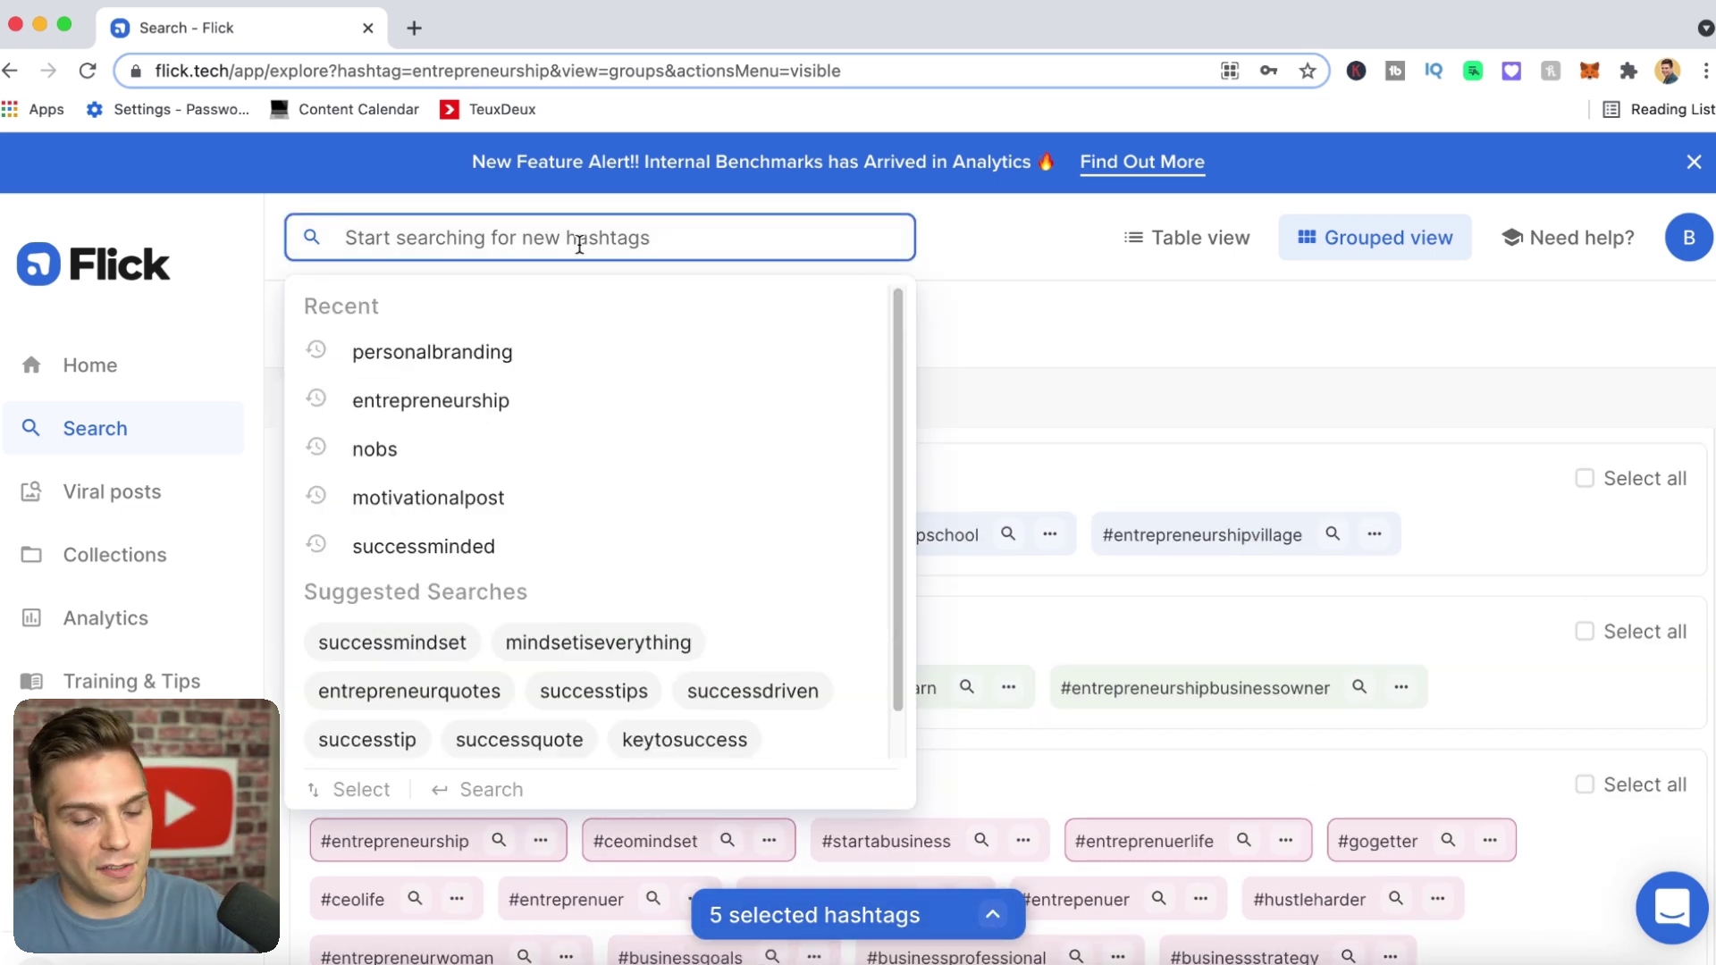
pyautogui.write('growth')
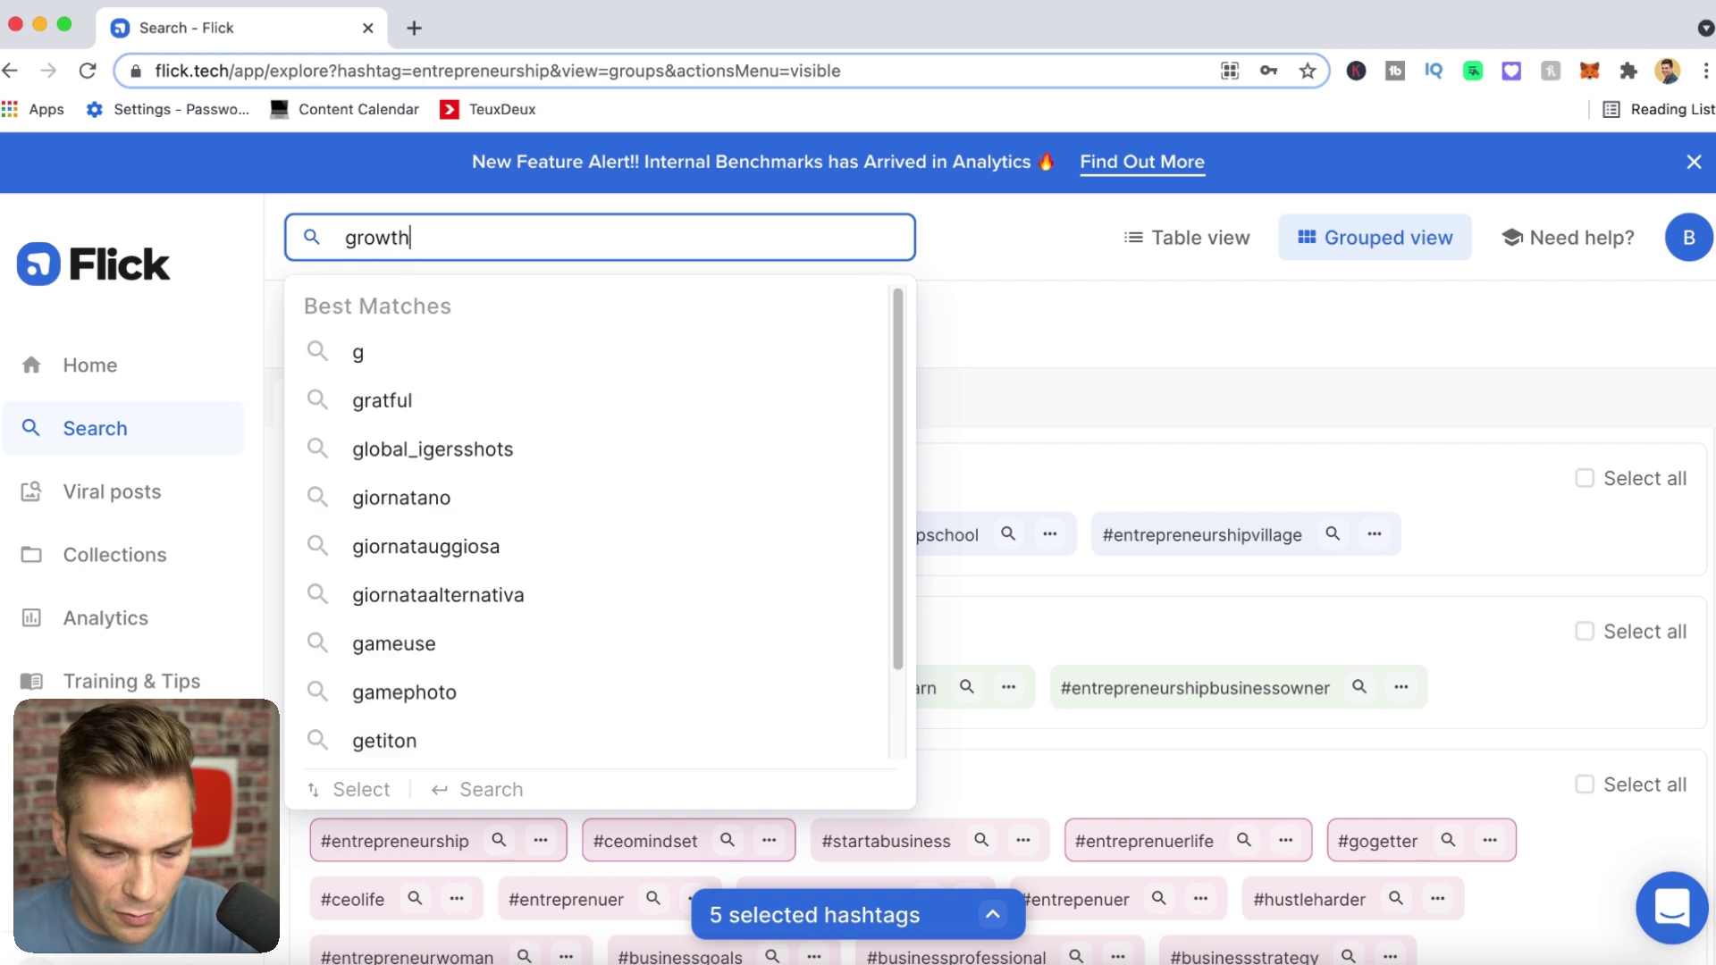
pyautogui.write('mindset')
pyautogui.press('Return')
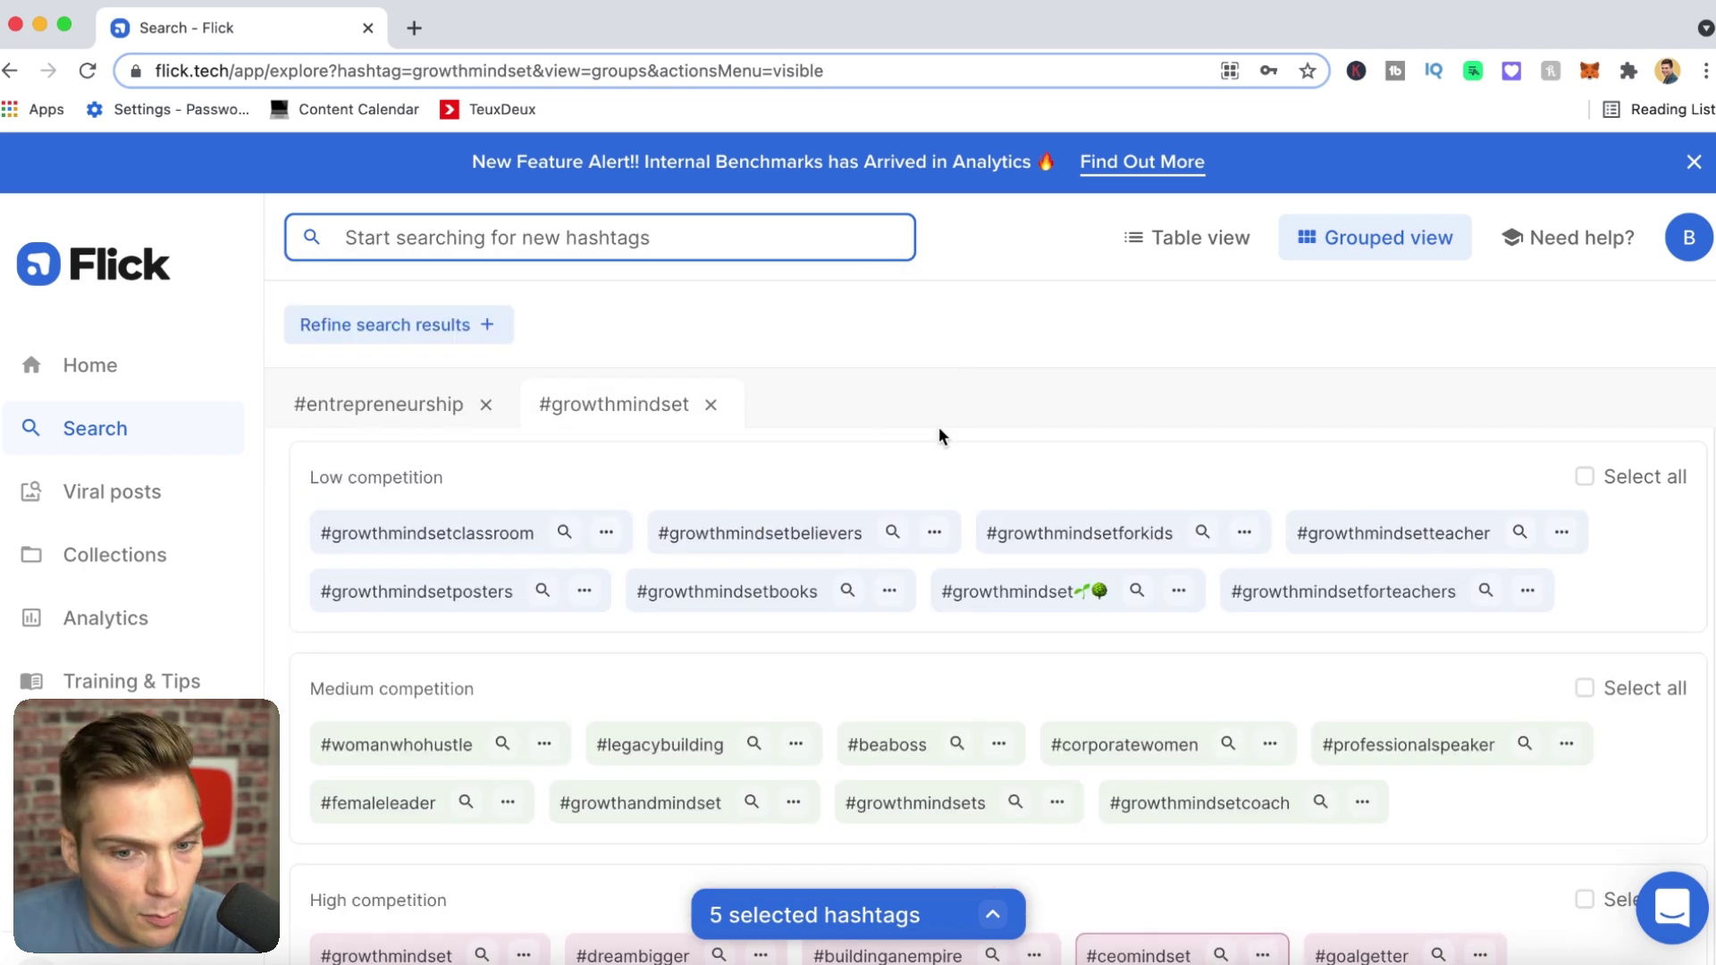
# Add the low-competition hashtags #growthmindsetteacher and #growthmindsetbelievers to the selection
pyautogui.click(1393, 531)
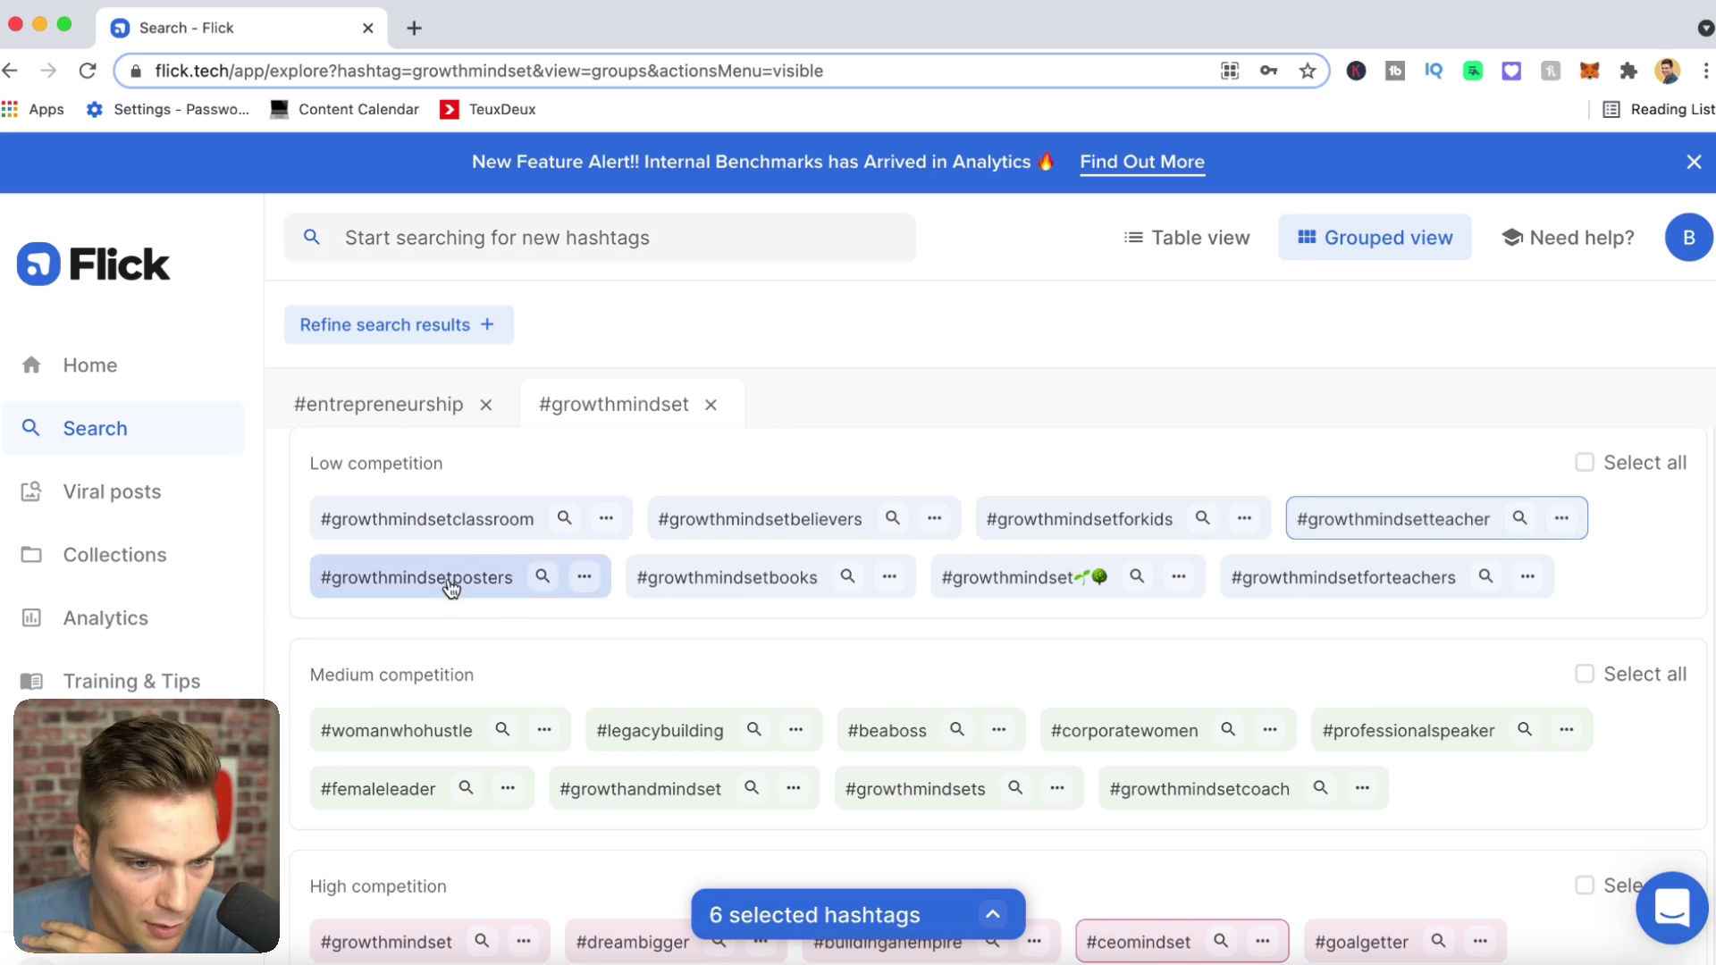
pyautogui.click(758, 536)
pyautogui.scroll(-3, 769, 597)
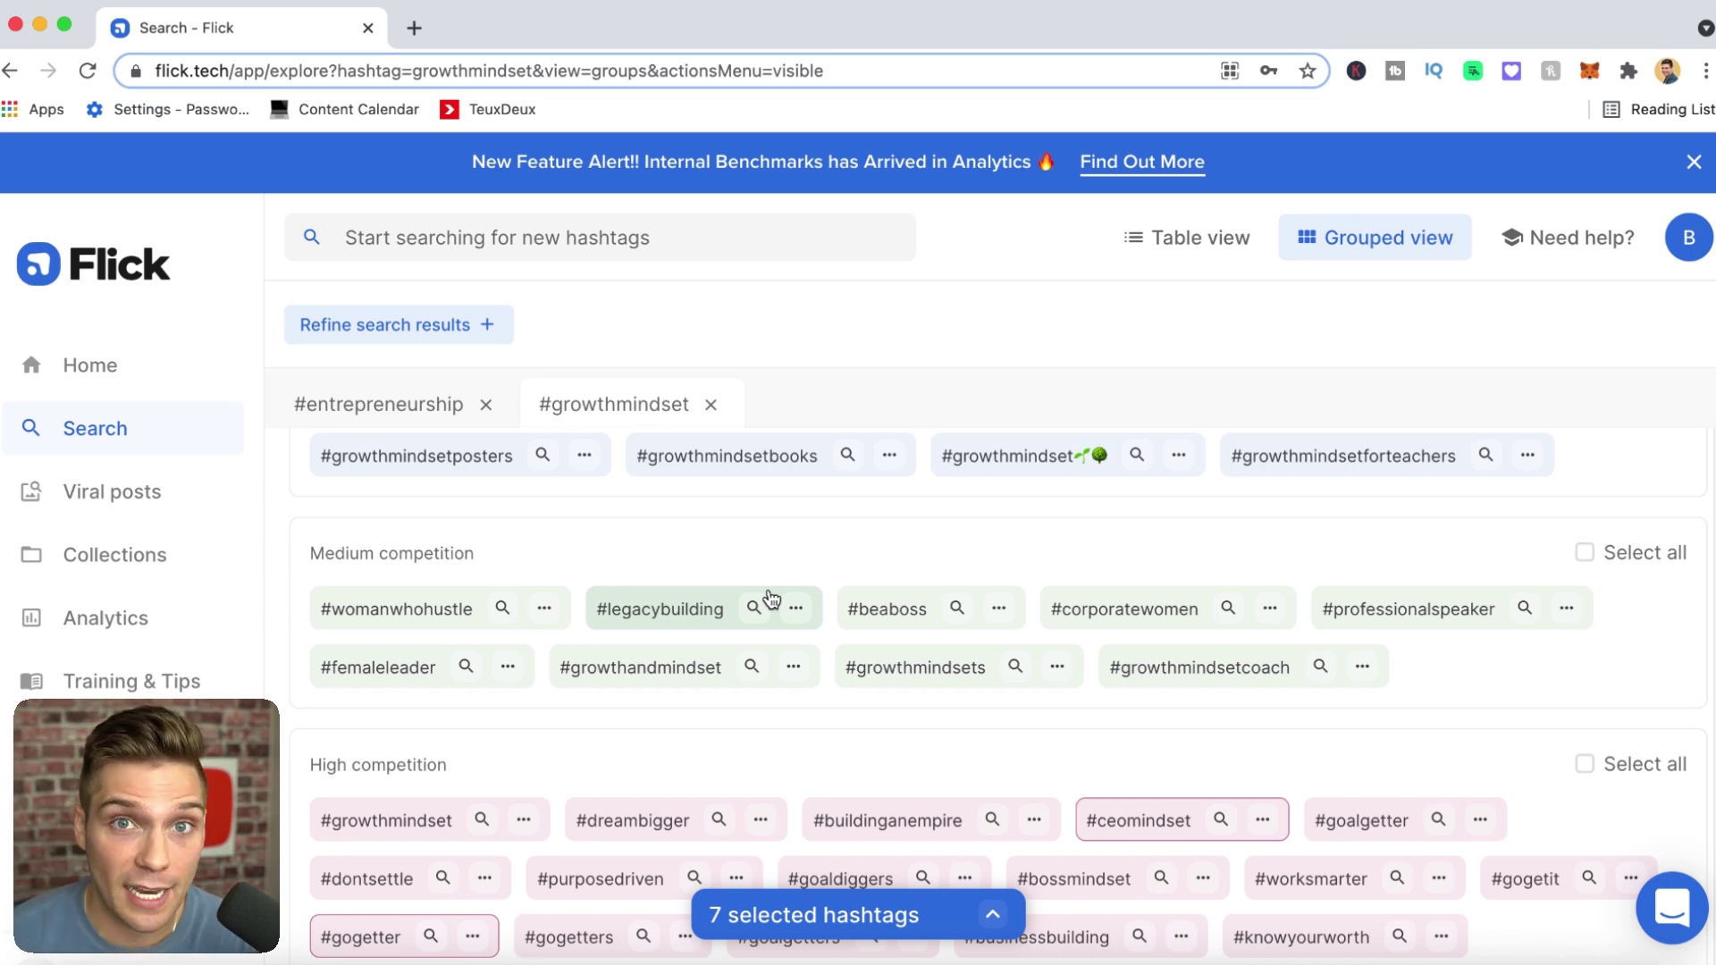
# Add the high-competition hashtags #growthmindset, #dreambigger, #buildinganempire, #goaldiggers, #businessbuilding, #goalgetters and #knowyourworth to the selection
pyautogui.scroll(-2, 625, 625)
pyautogui.click(416, 646)
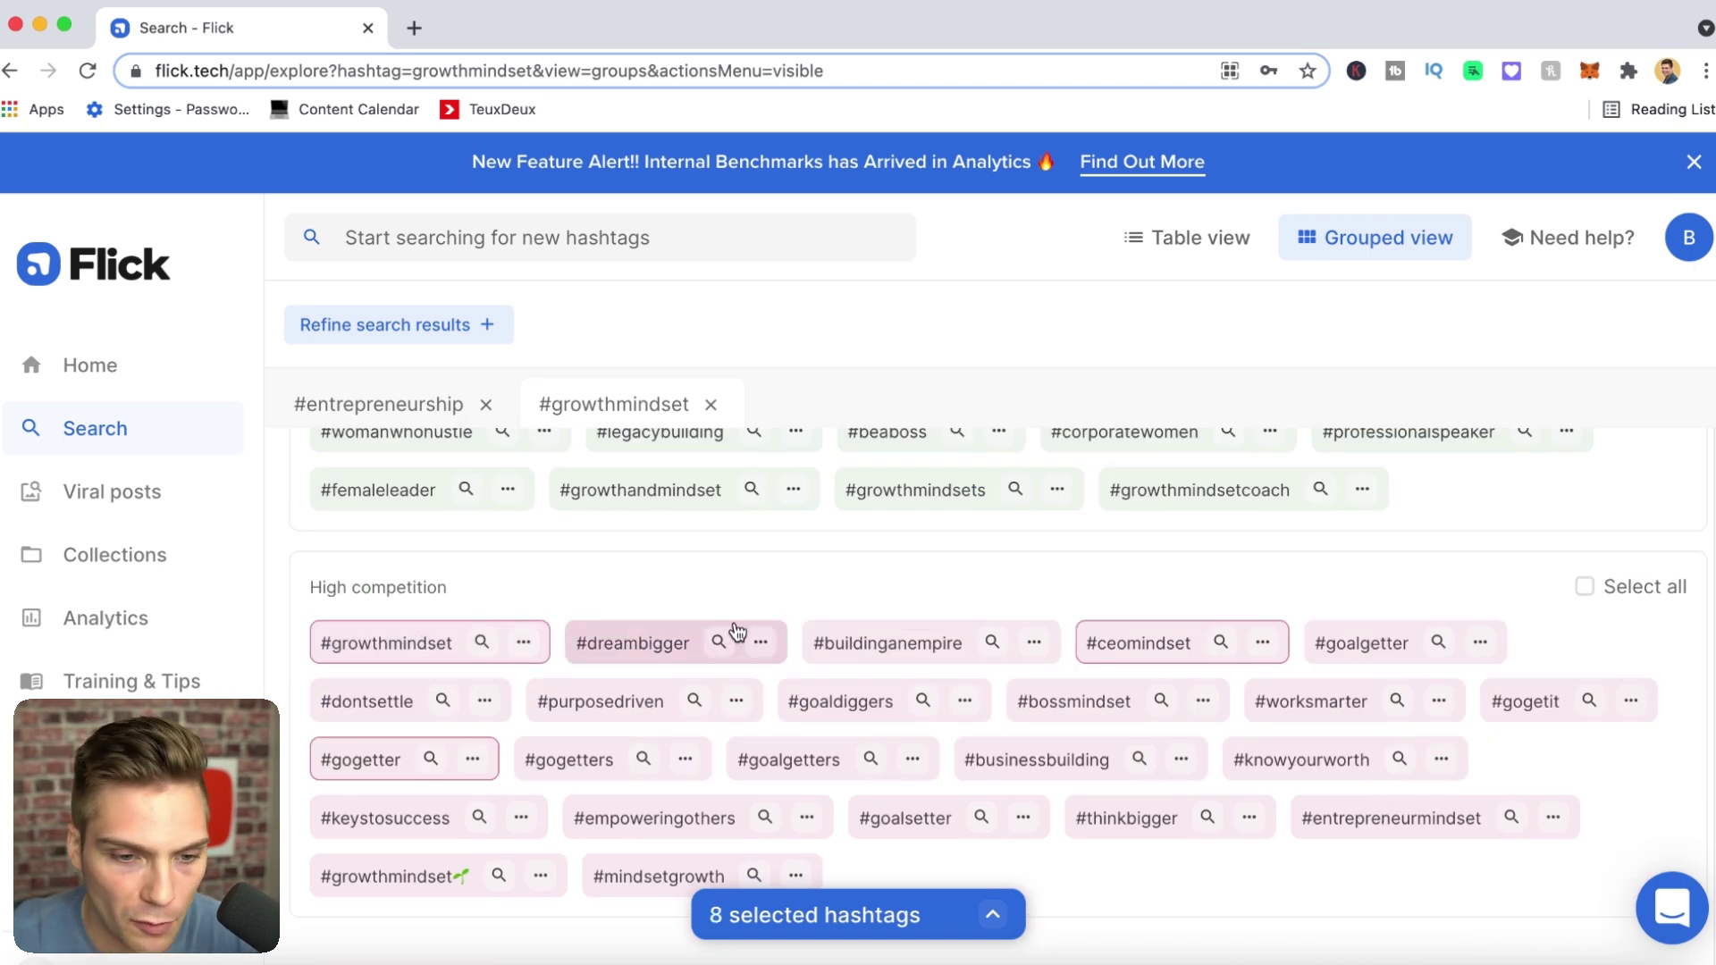
pyautogui.click(670, 645)
pyautogui.click(892, 652)
pyautogui.click(877, 700)
pyautogui.click(1046, 759)
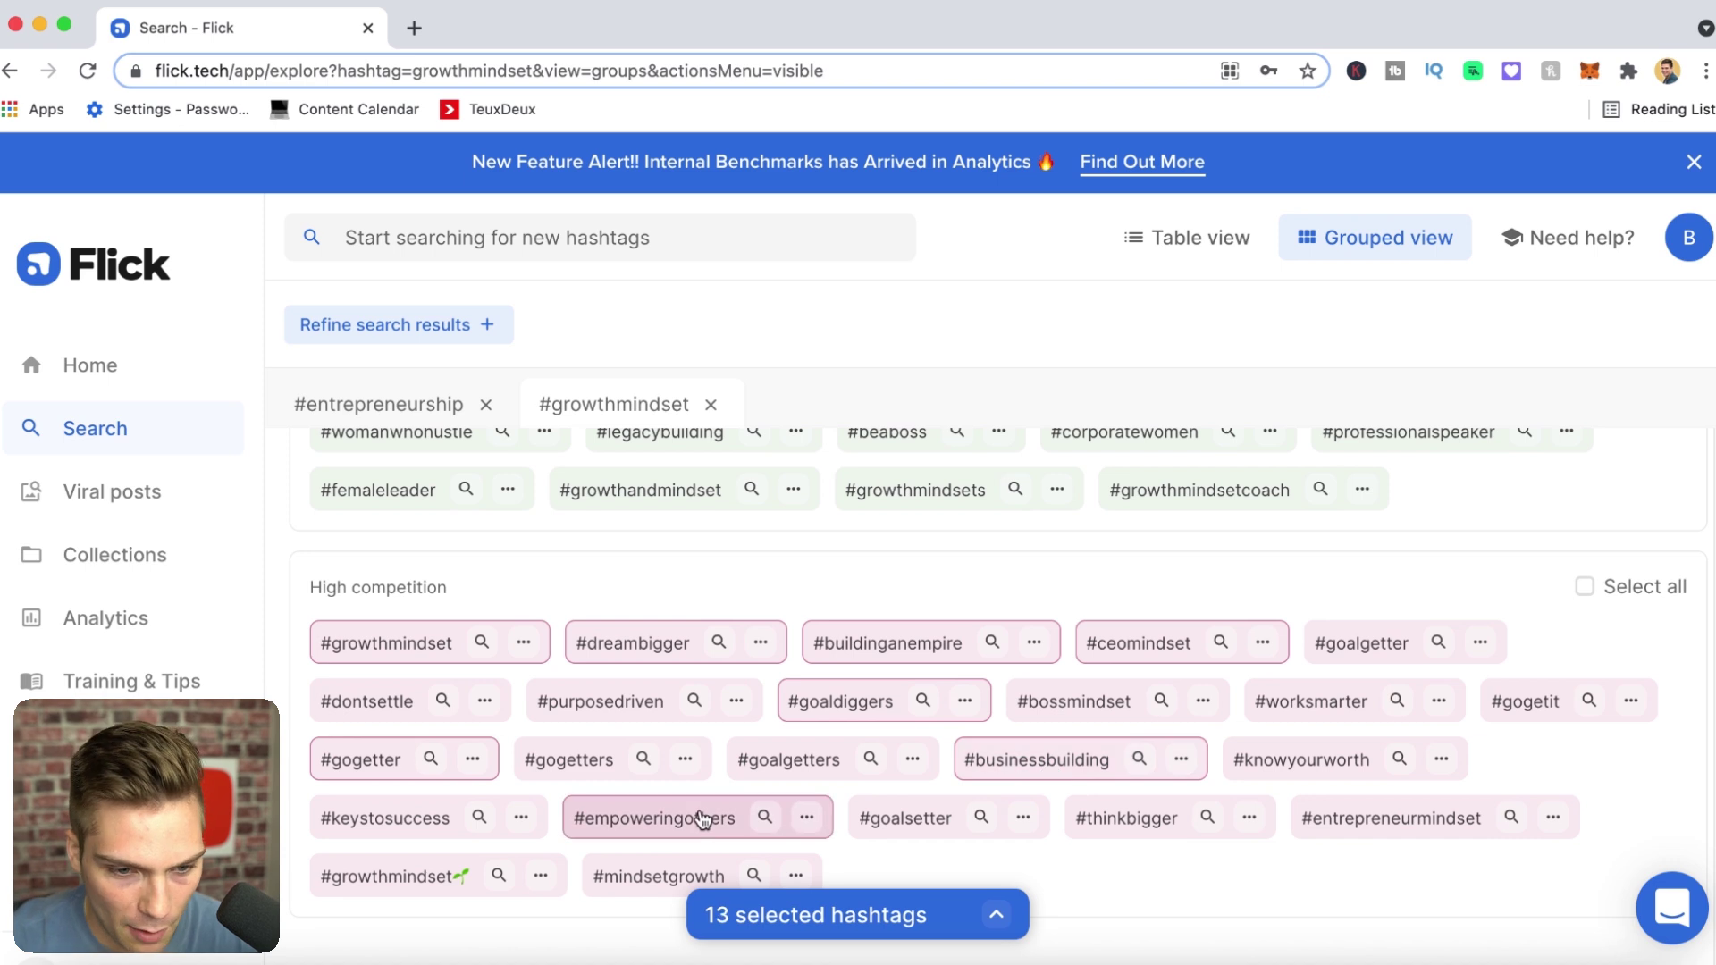
pyautogui.click(831, 760)
pyautogui.click(1314, 759)
# Add the medium-competition hashtags #growthmindsets, #growthandmindset and #legacybuilding to the selection
pyautogui.scroll(2, 1149, 614)
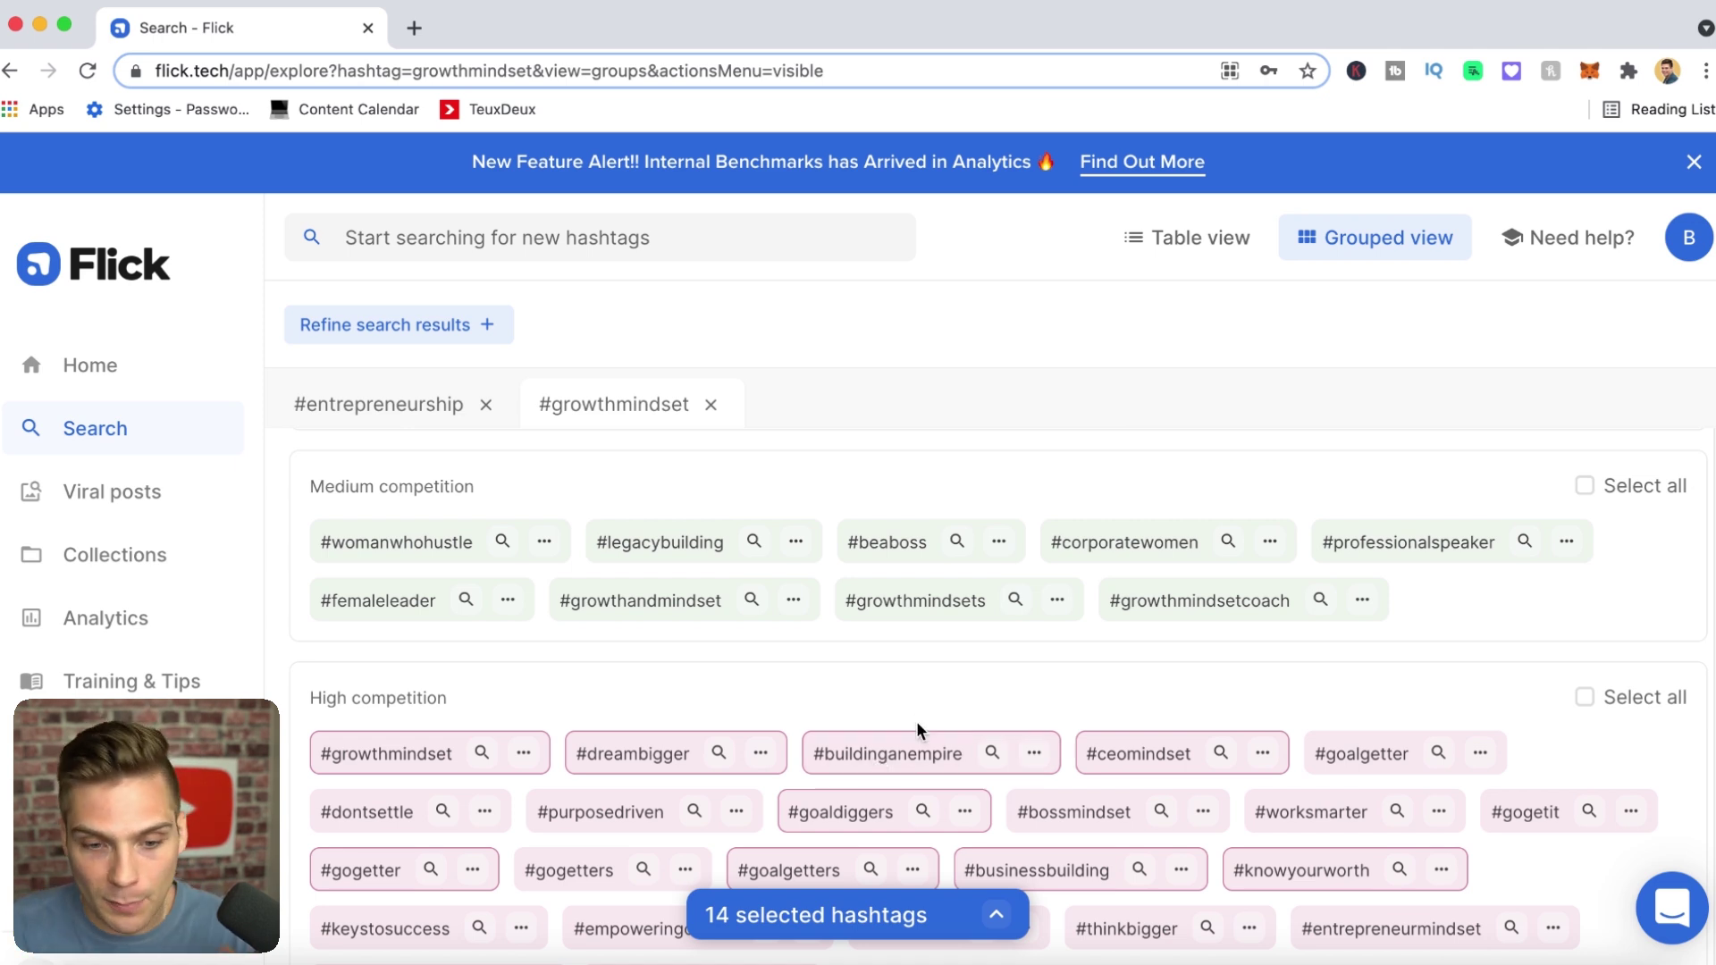
pyautogui.scroll(1, 954, 679)
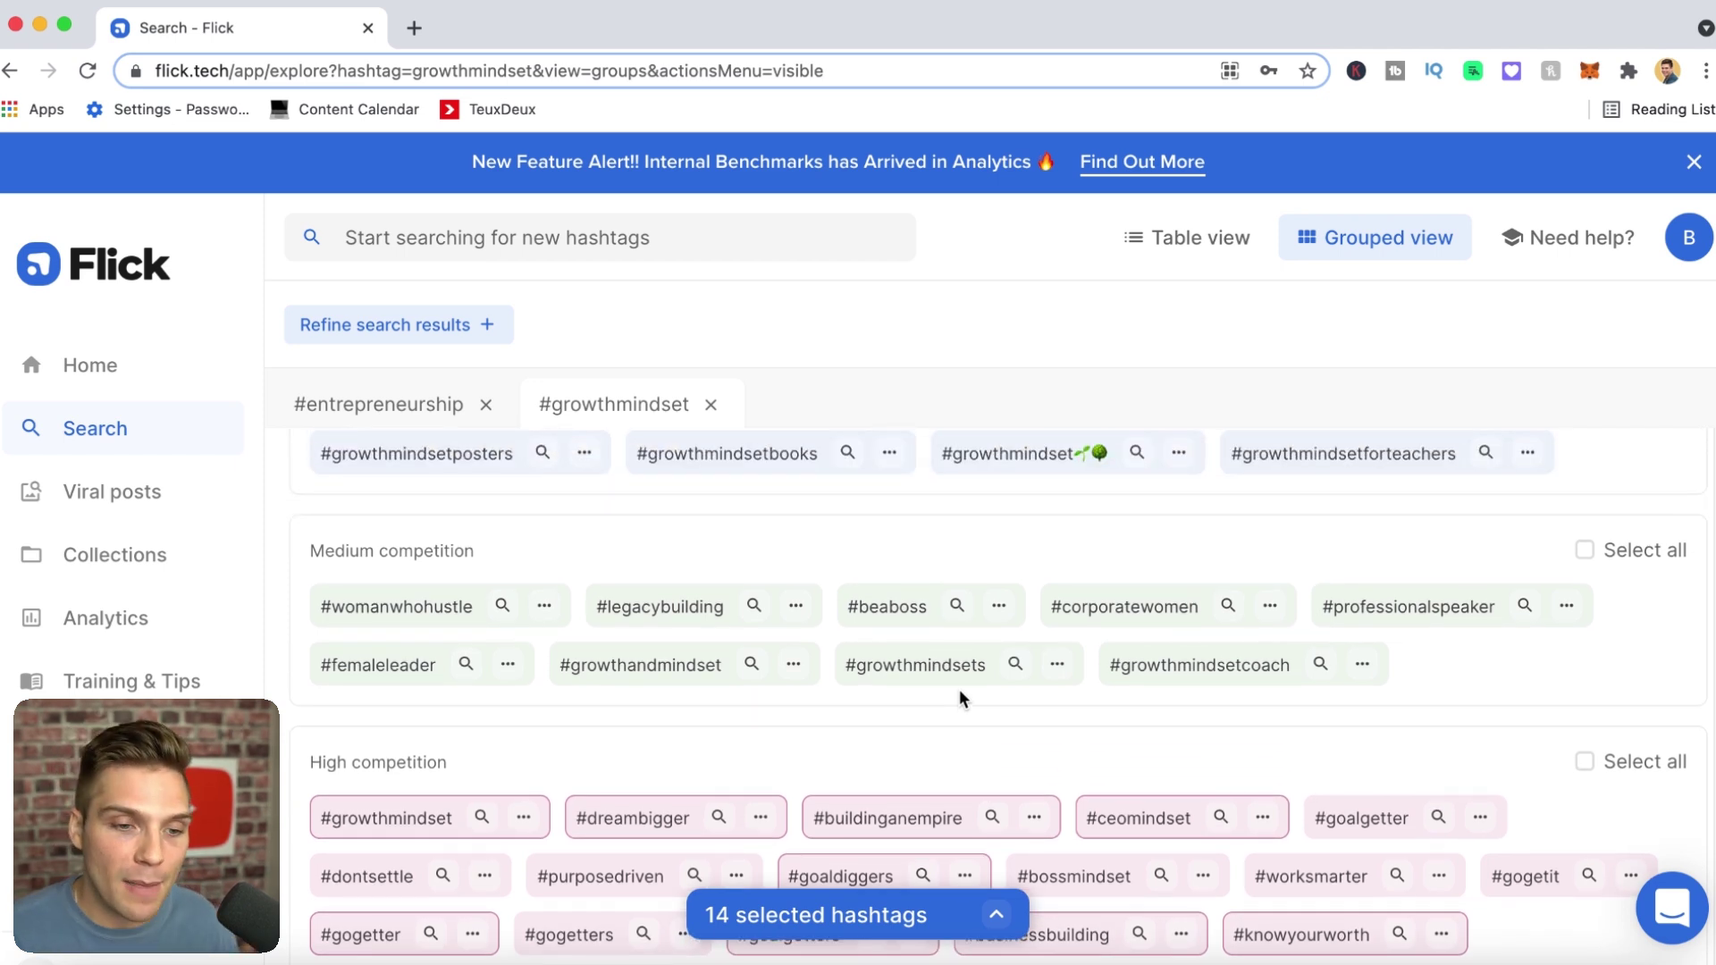
pyautogui.click(906, 679)
pyautogui.click(686, 672)
pyautogui.click(689, 604)
# Search for hashtags related to entrepreneurshipquotes and briefly compare with the growthmindset results
pyautogui.scroll(2, 670, 537)
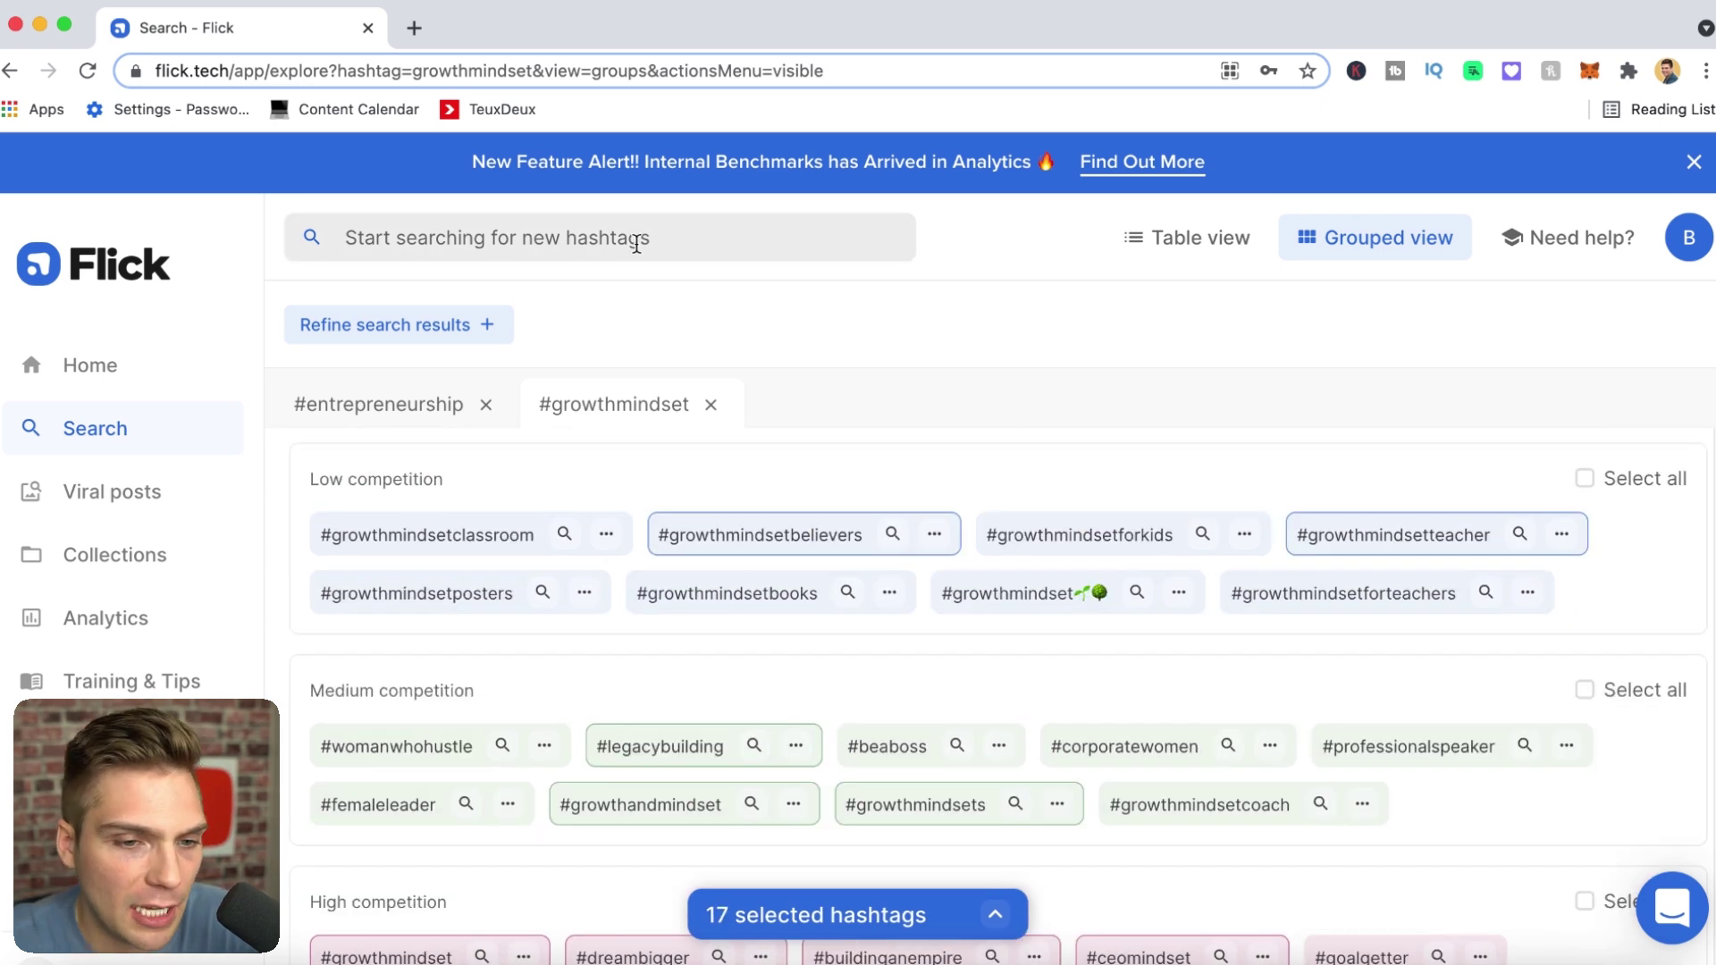
pyautogui.click(636, 243)
pyautogui.write('entrepreneurshipquotes')
pyautogui.press('Return')
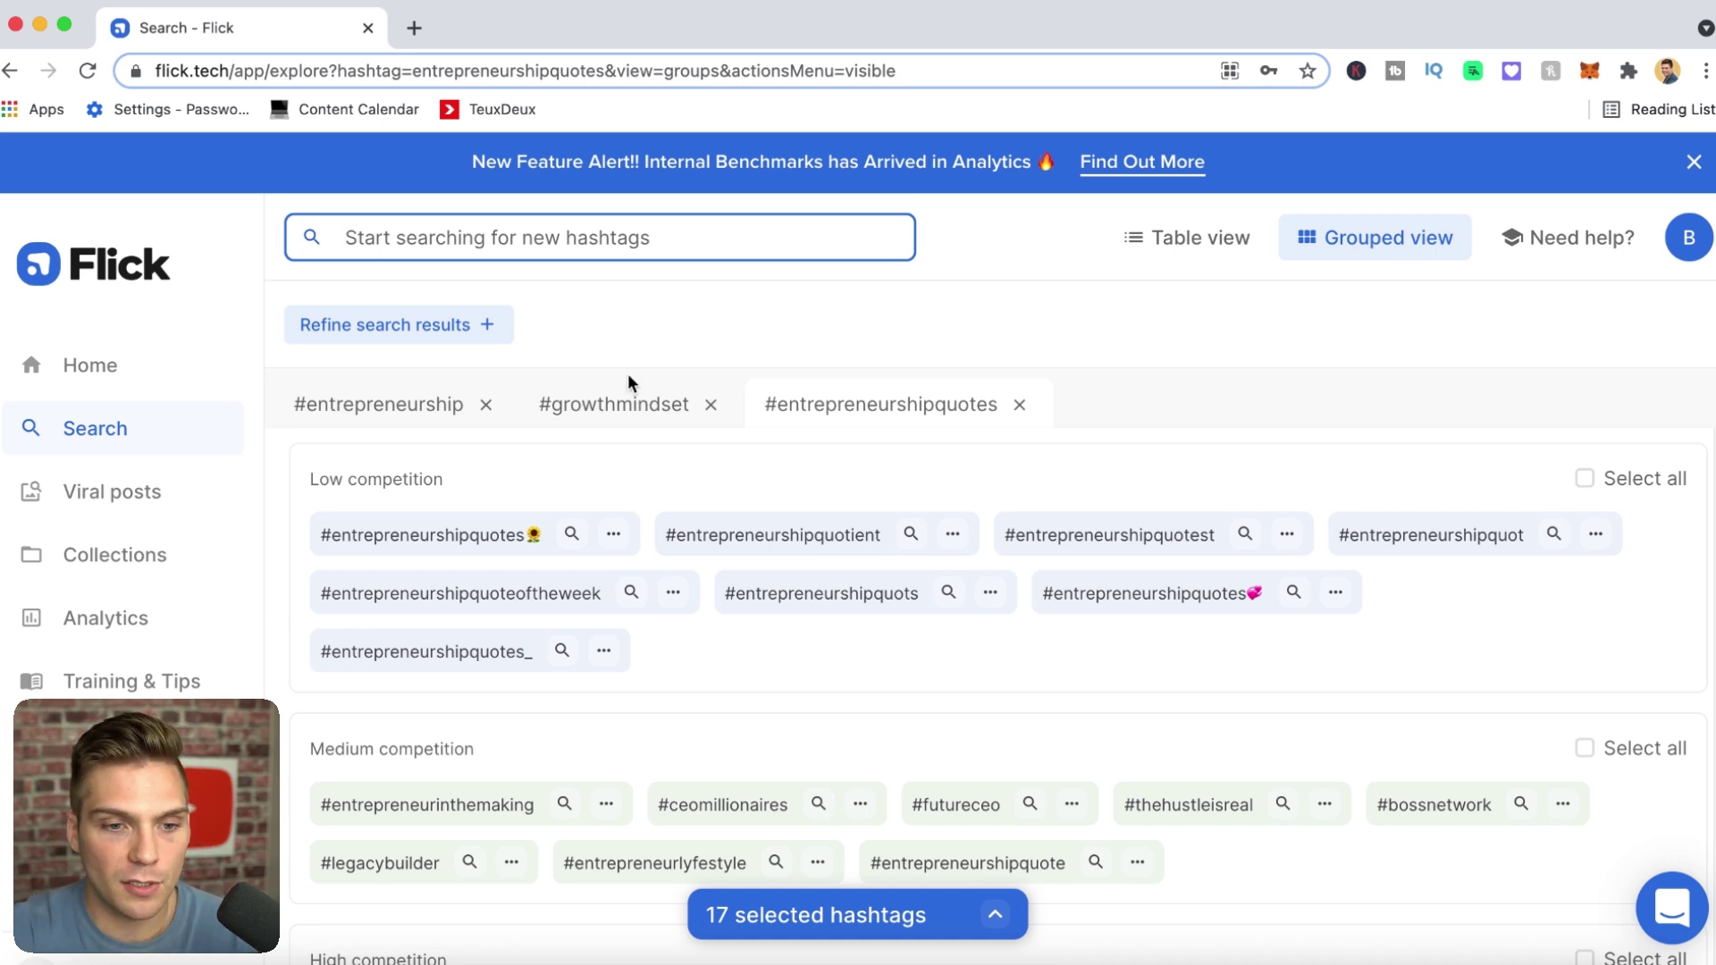
pyautogui.click(613, 404)
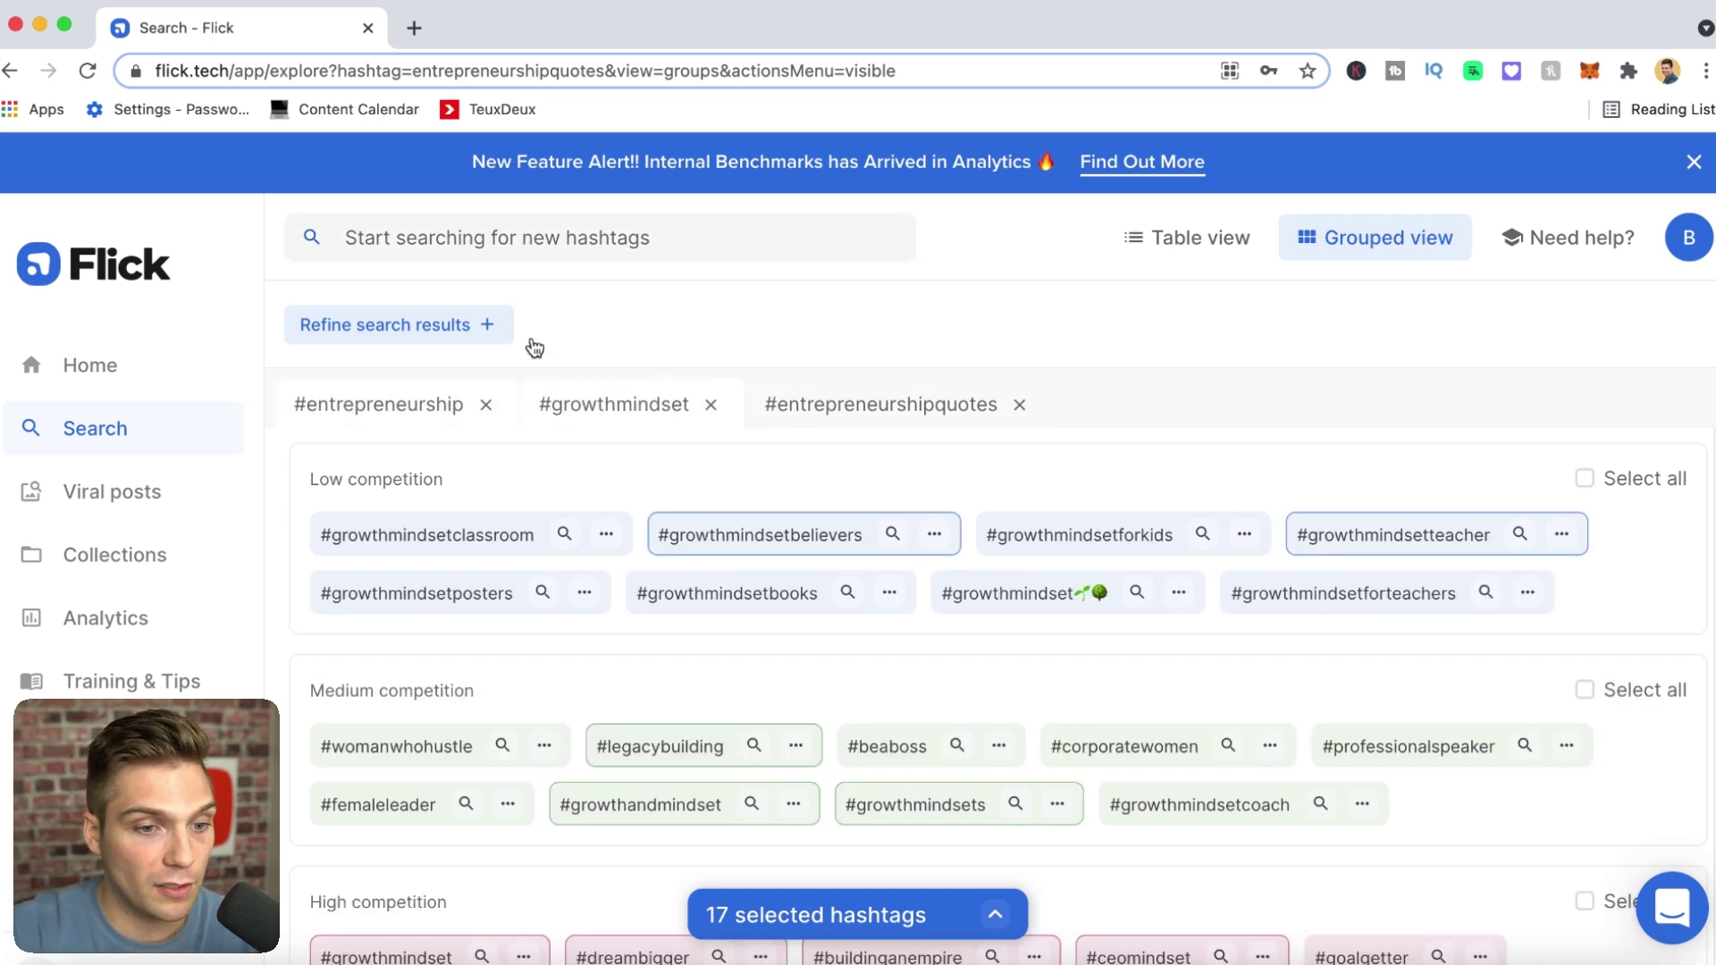
pyautogui.click(781, 397)
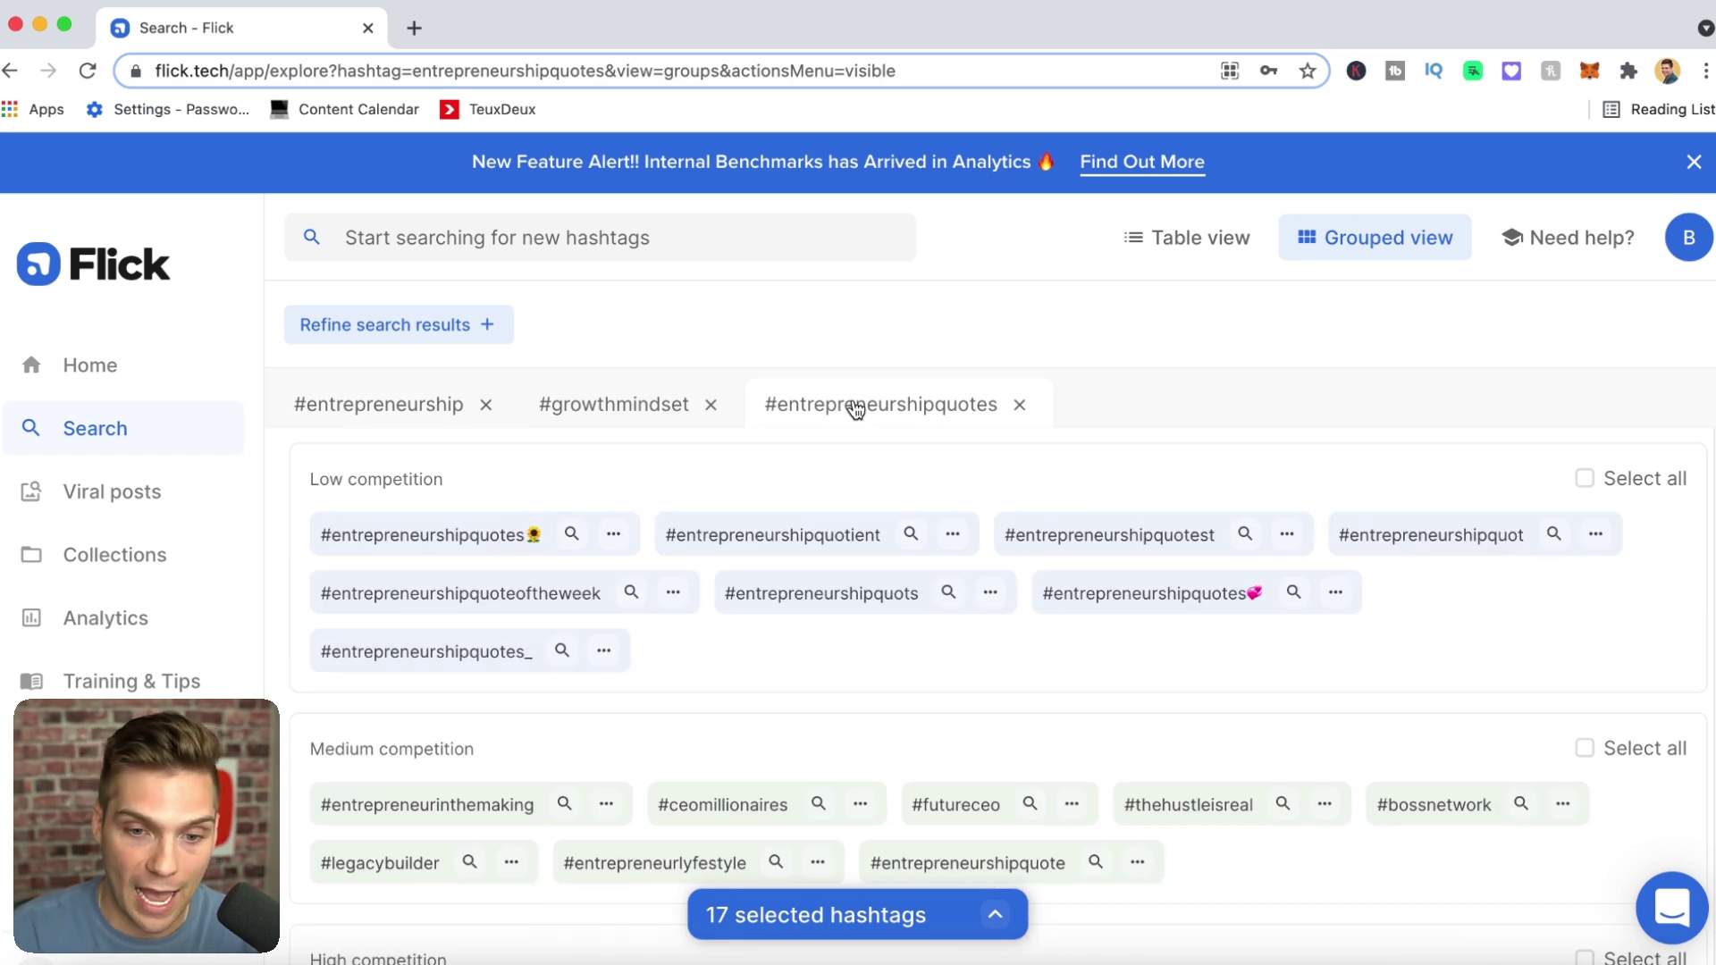
# Select the low-competition #entrepreneurshipquotes with the heart emoji, plus #thehustleisreal, #entrepreneurshipquote and #entrepreneurlyfestyle from the medium-competition results
pyautogui.scroll(-2, 1067, 453)
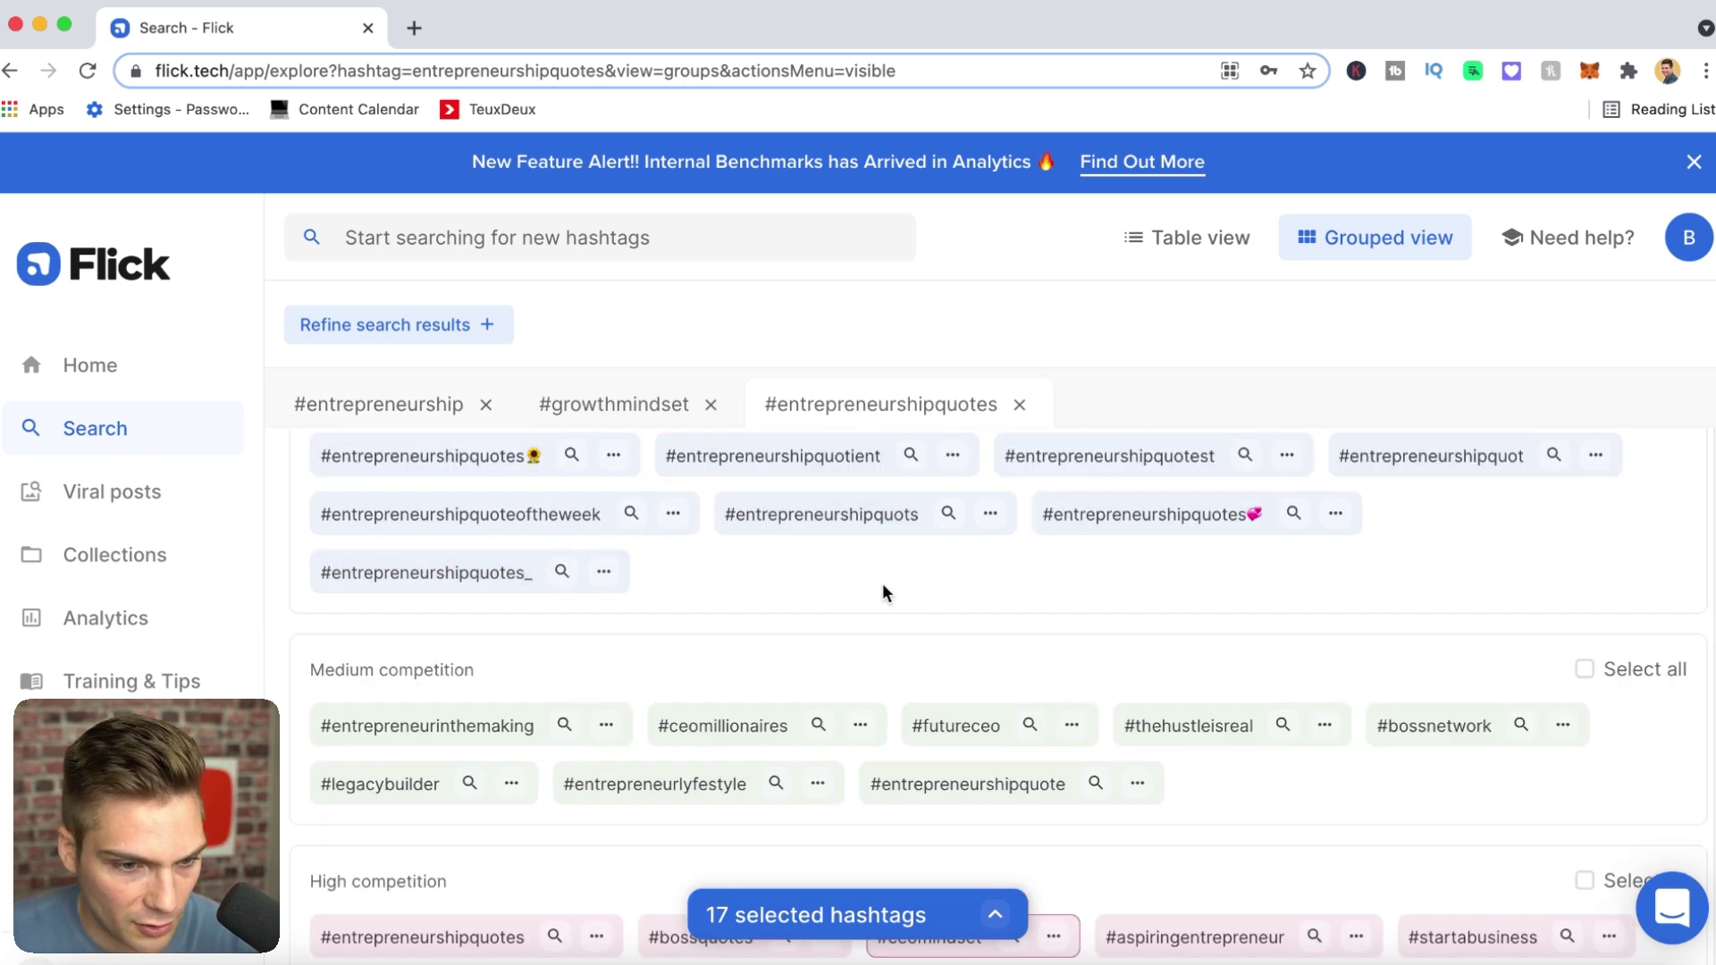
pyautogui.scroll(1, 899, 570)
pyautogui.click(1189, 551)
pyautogui.scroll(-3, 1164, 579)
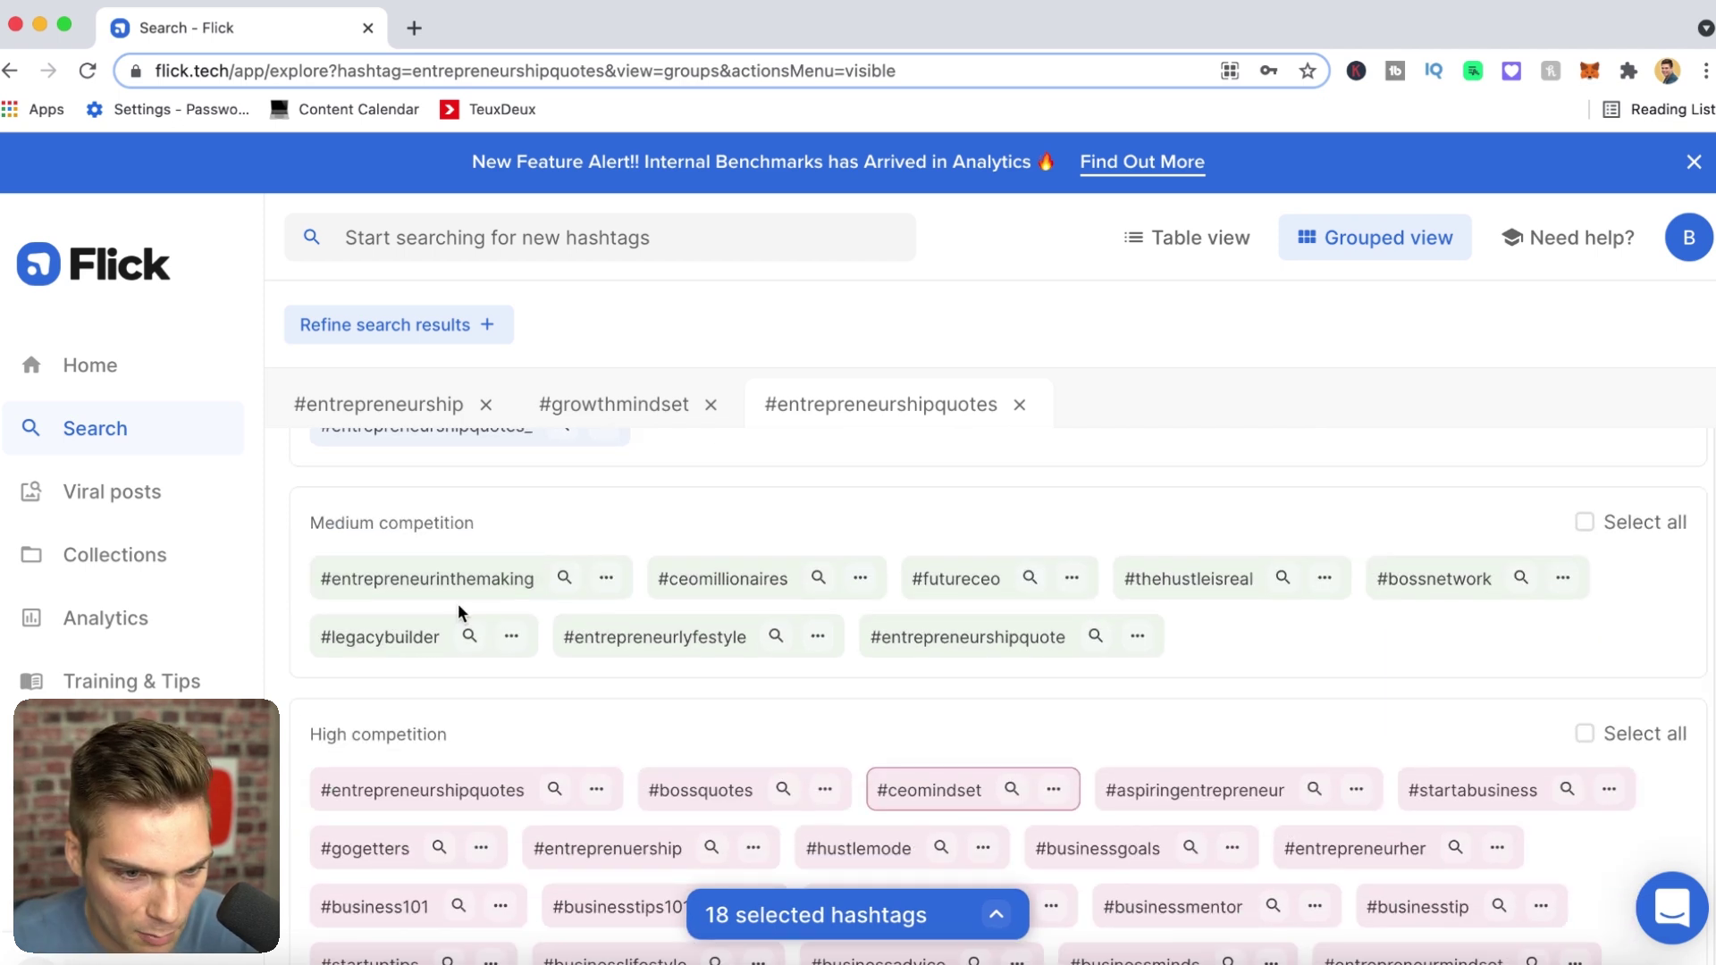
pyautogui.click(1234, 590)
pyautogui.click(906, 647)
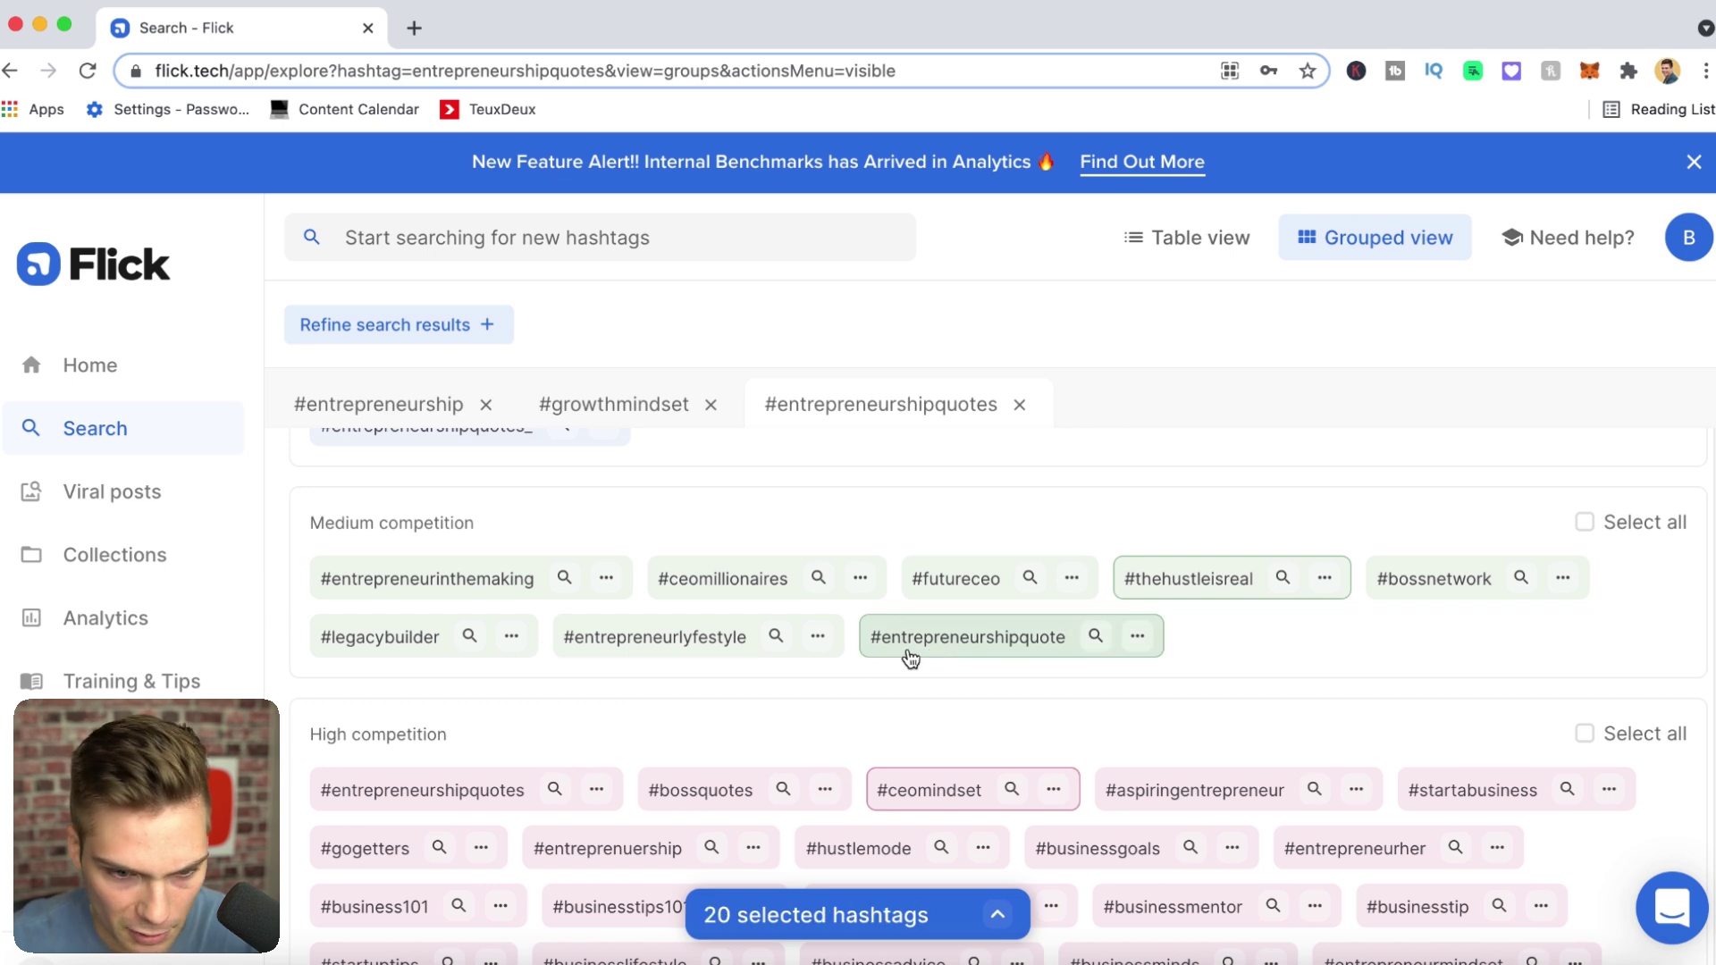
pyautogui.click(647, 643)
# Refine the entrepreneurshipquotes results with the account-based Smart Filters
pyautogui.scroll(3, 862, 590)
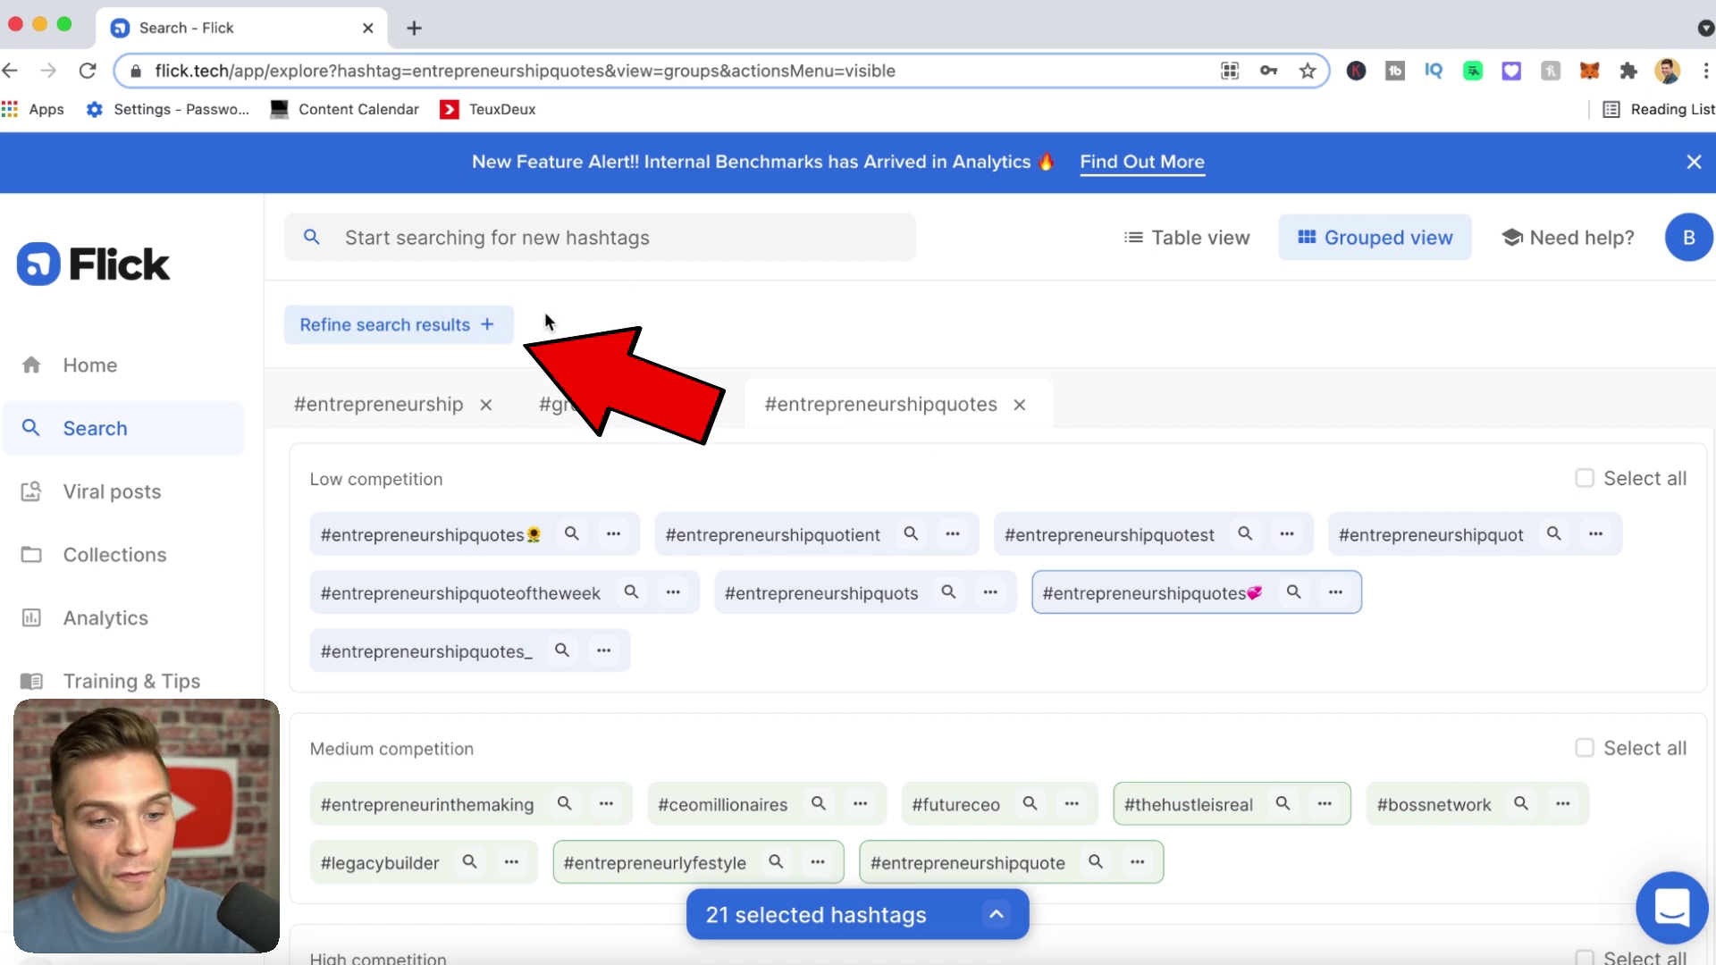
pyautogui.click(486, 325)
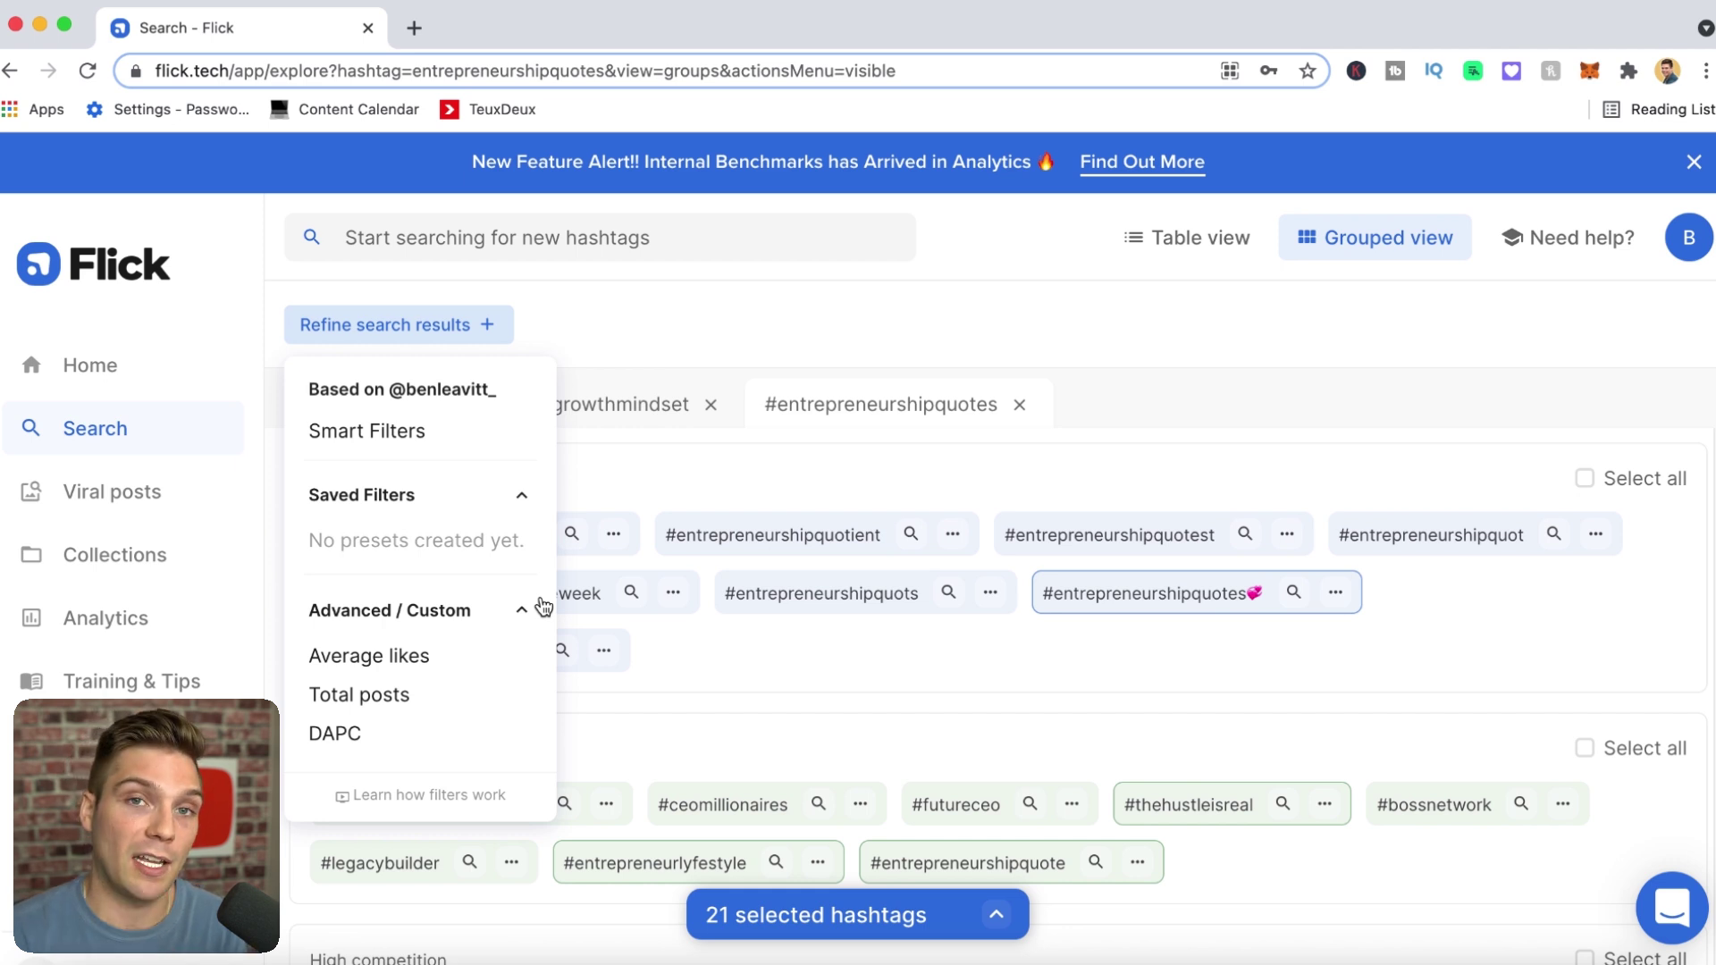
pyautogui.click(411, 446)
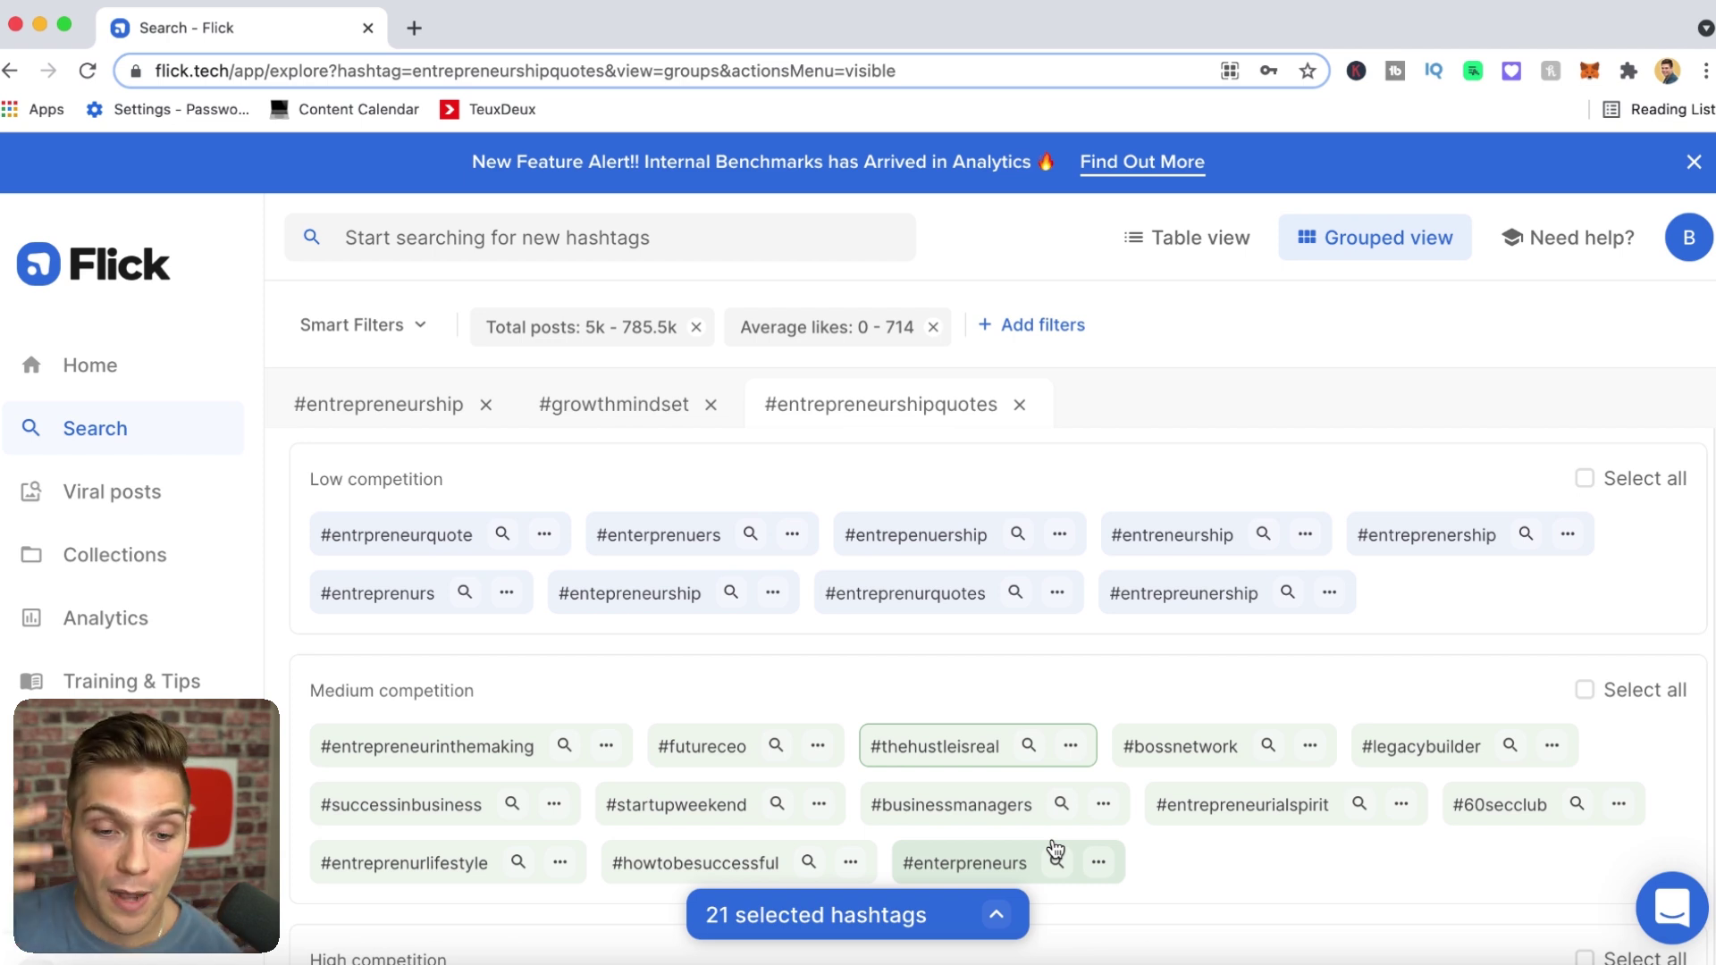
# Run an audit of all the selected hashtags
pyautogui.click(996, 915)
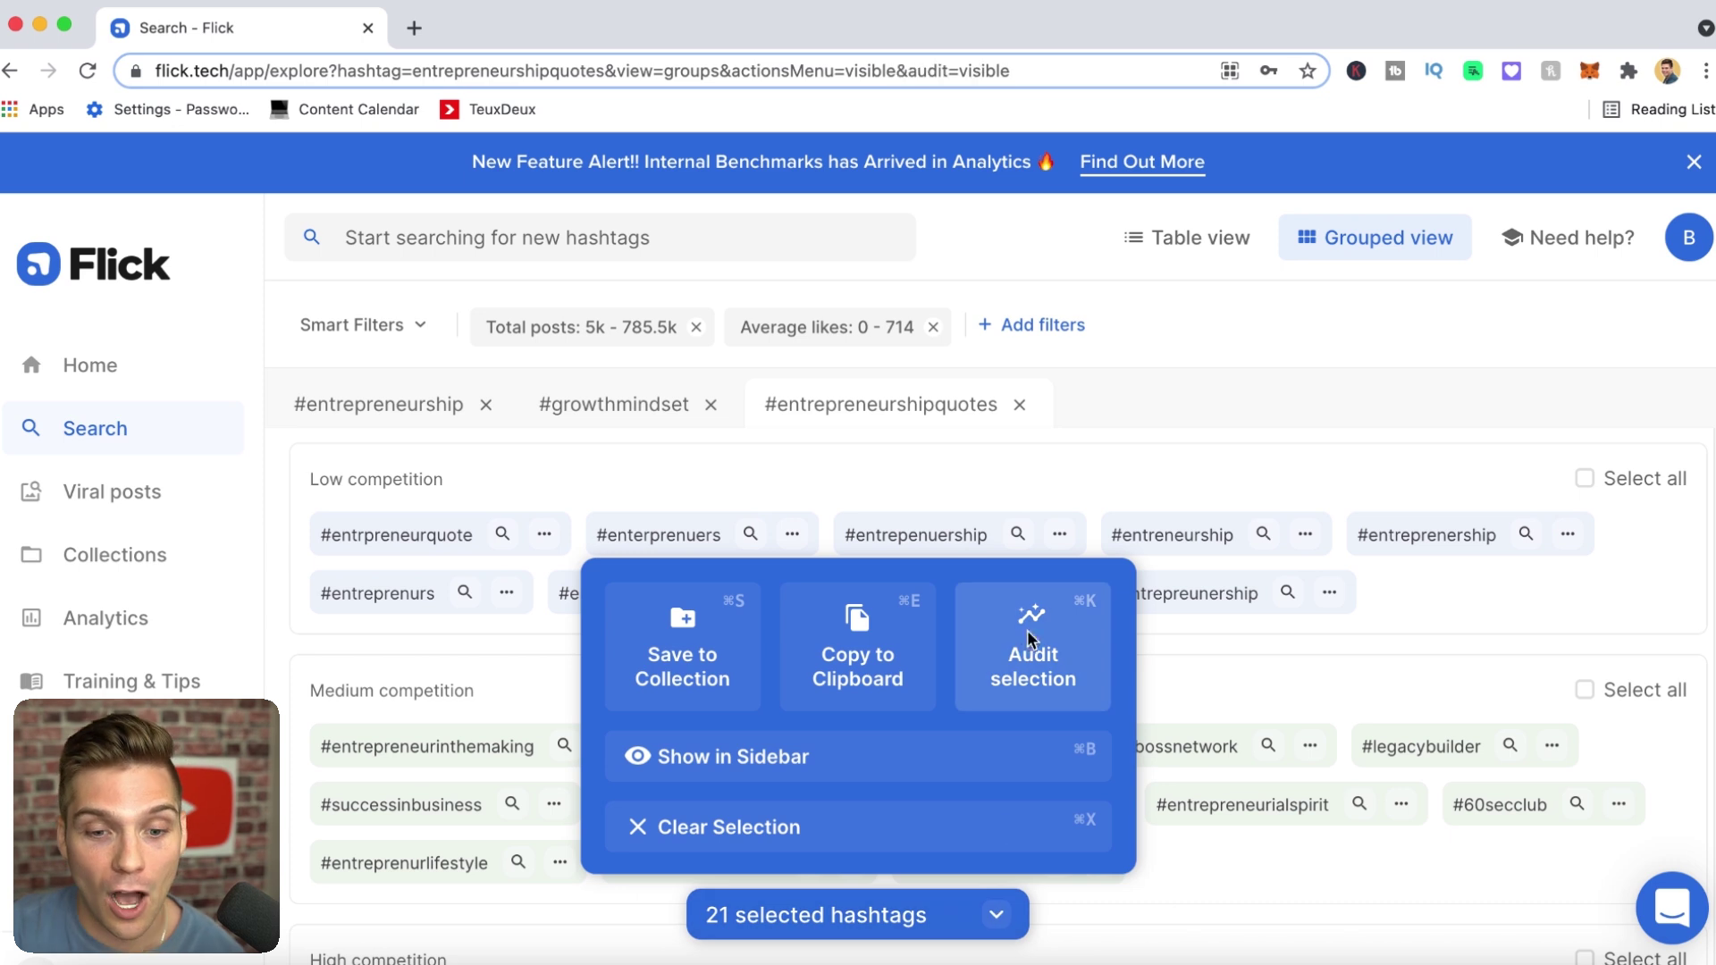
pyautogui.click(1030, 641)
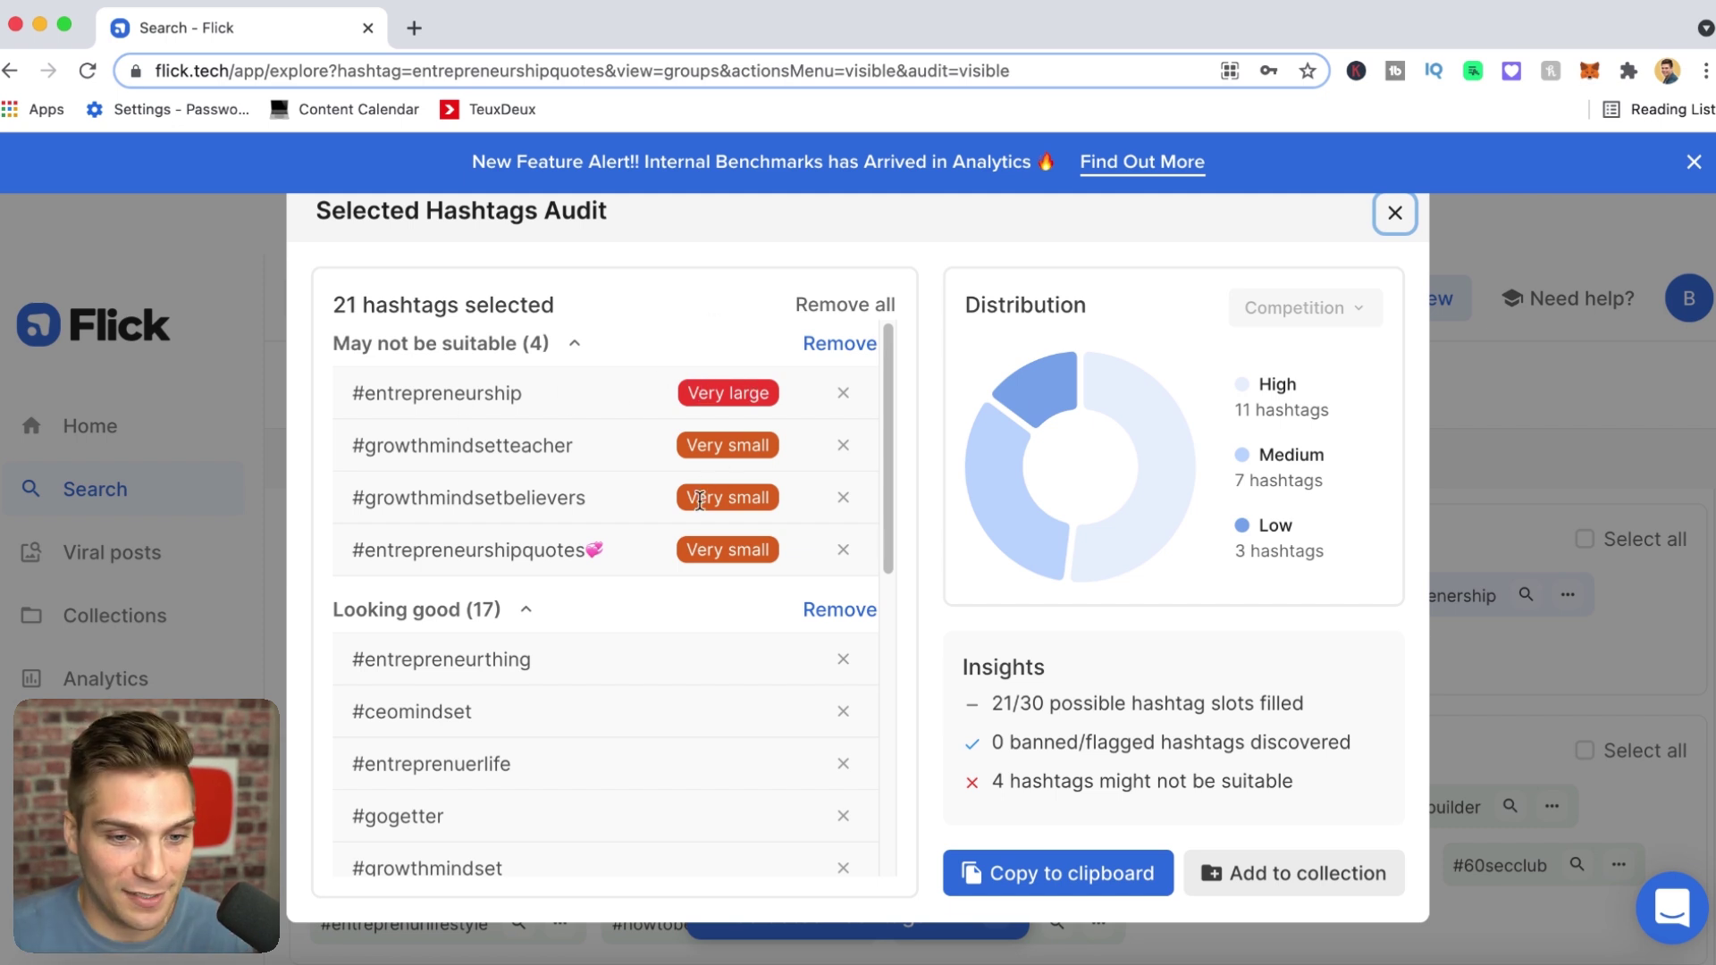
# Review the audit of the selected hashtags, covering the possibly unsuitable ones, the competition distribution and the insights
pyautogui.scroll(-1, 715, 438)
pyautogui.scroll(1, 705, 451)
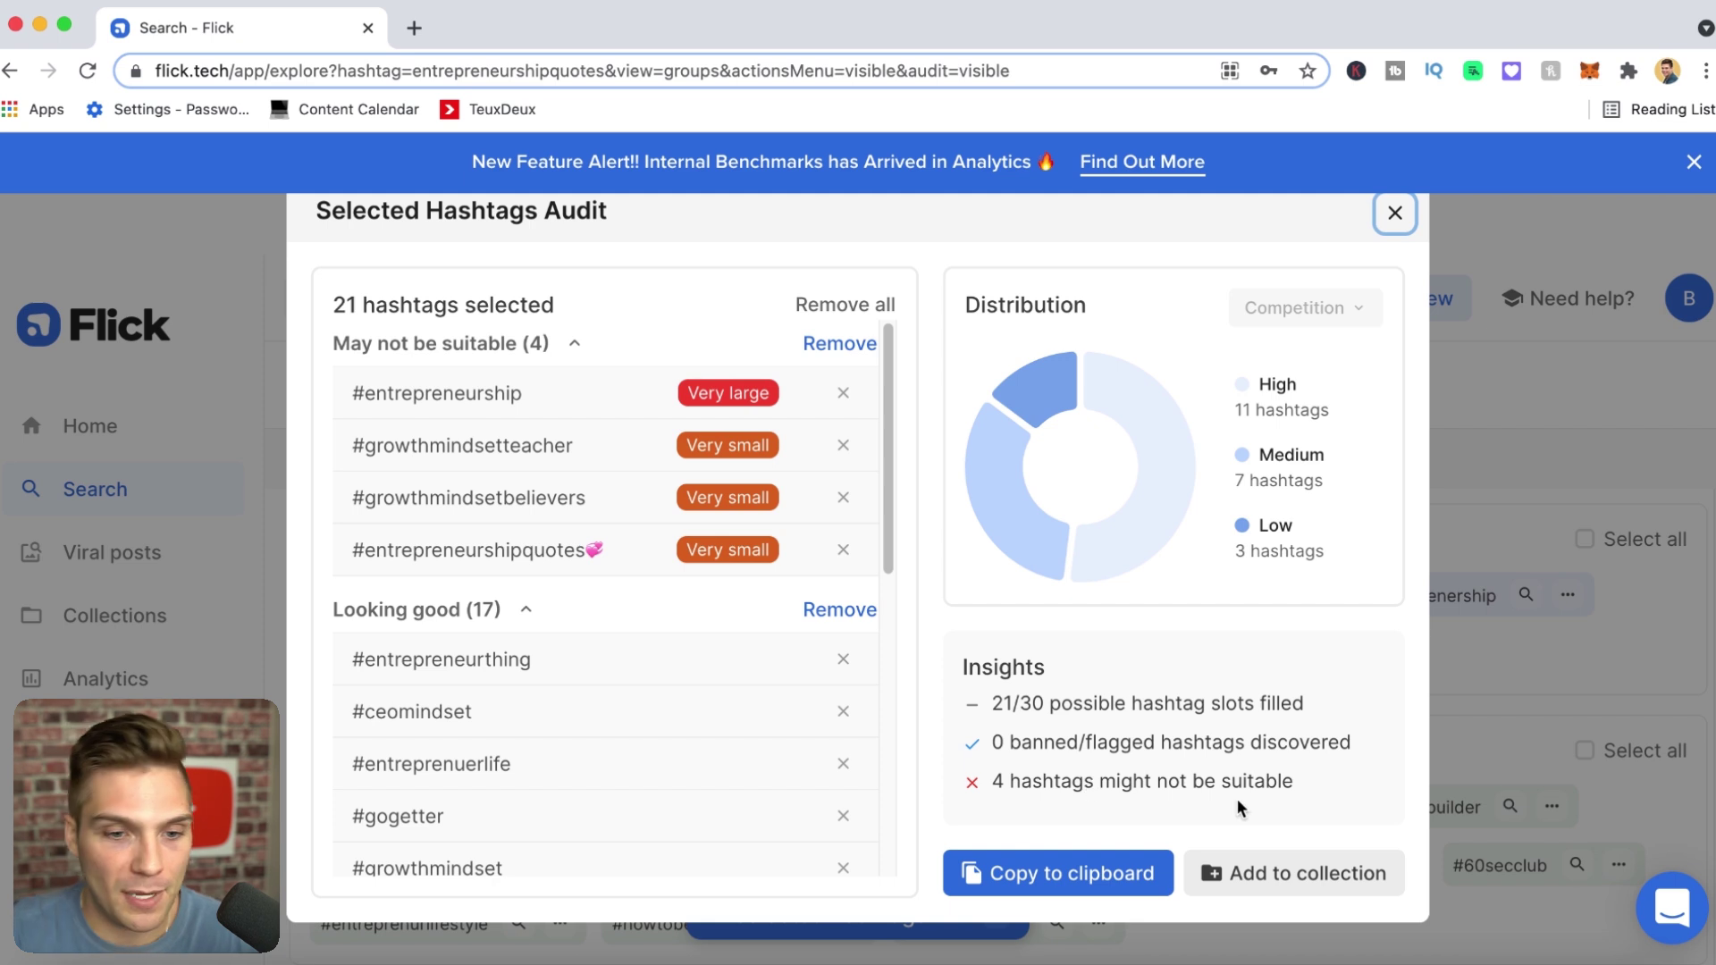
pyautogui.scroll(-1, 568, 547)
pyautogui.scroll(1, 597, 402)
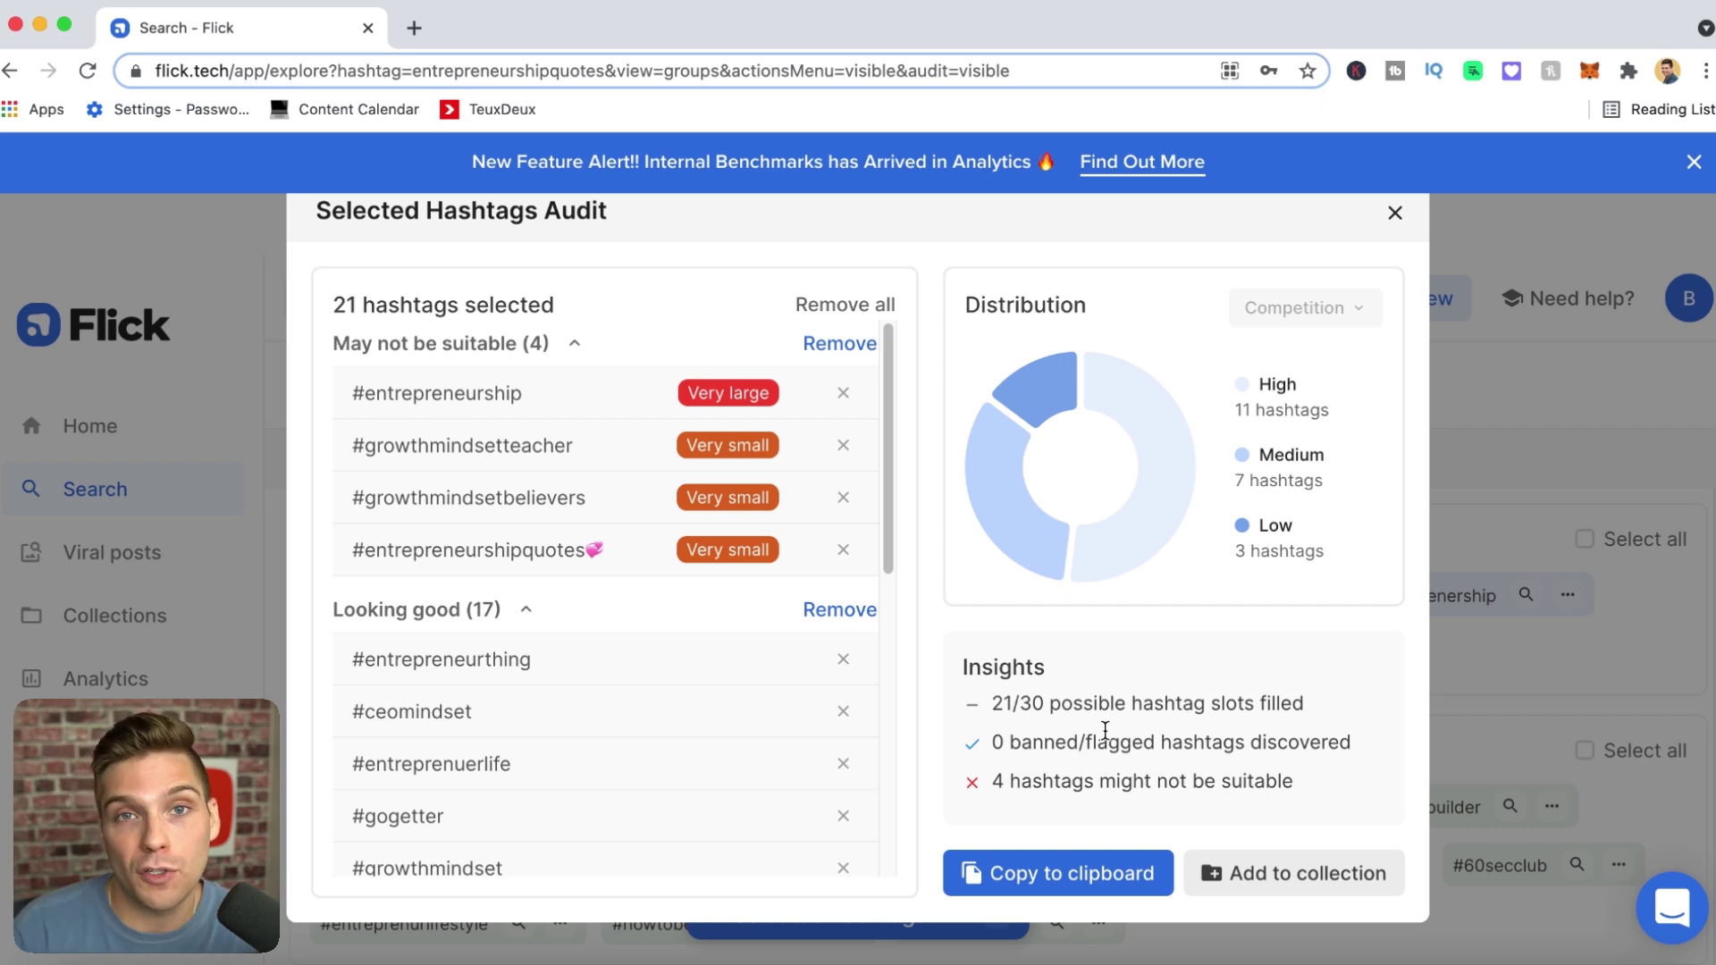
# Save the audited hashtags to a new collection named "Flick Walkthrough 2021", keeping the gift emoji
pyautogui.click(1302, 871)
pyautogui.click(976, 618)
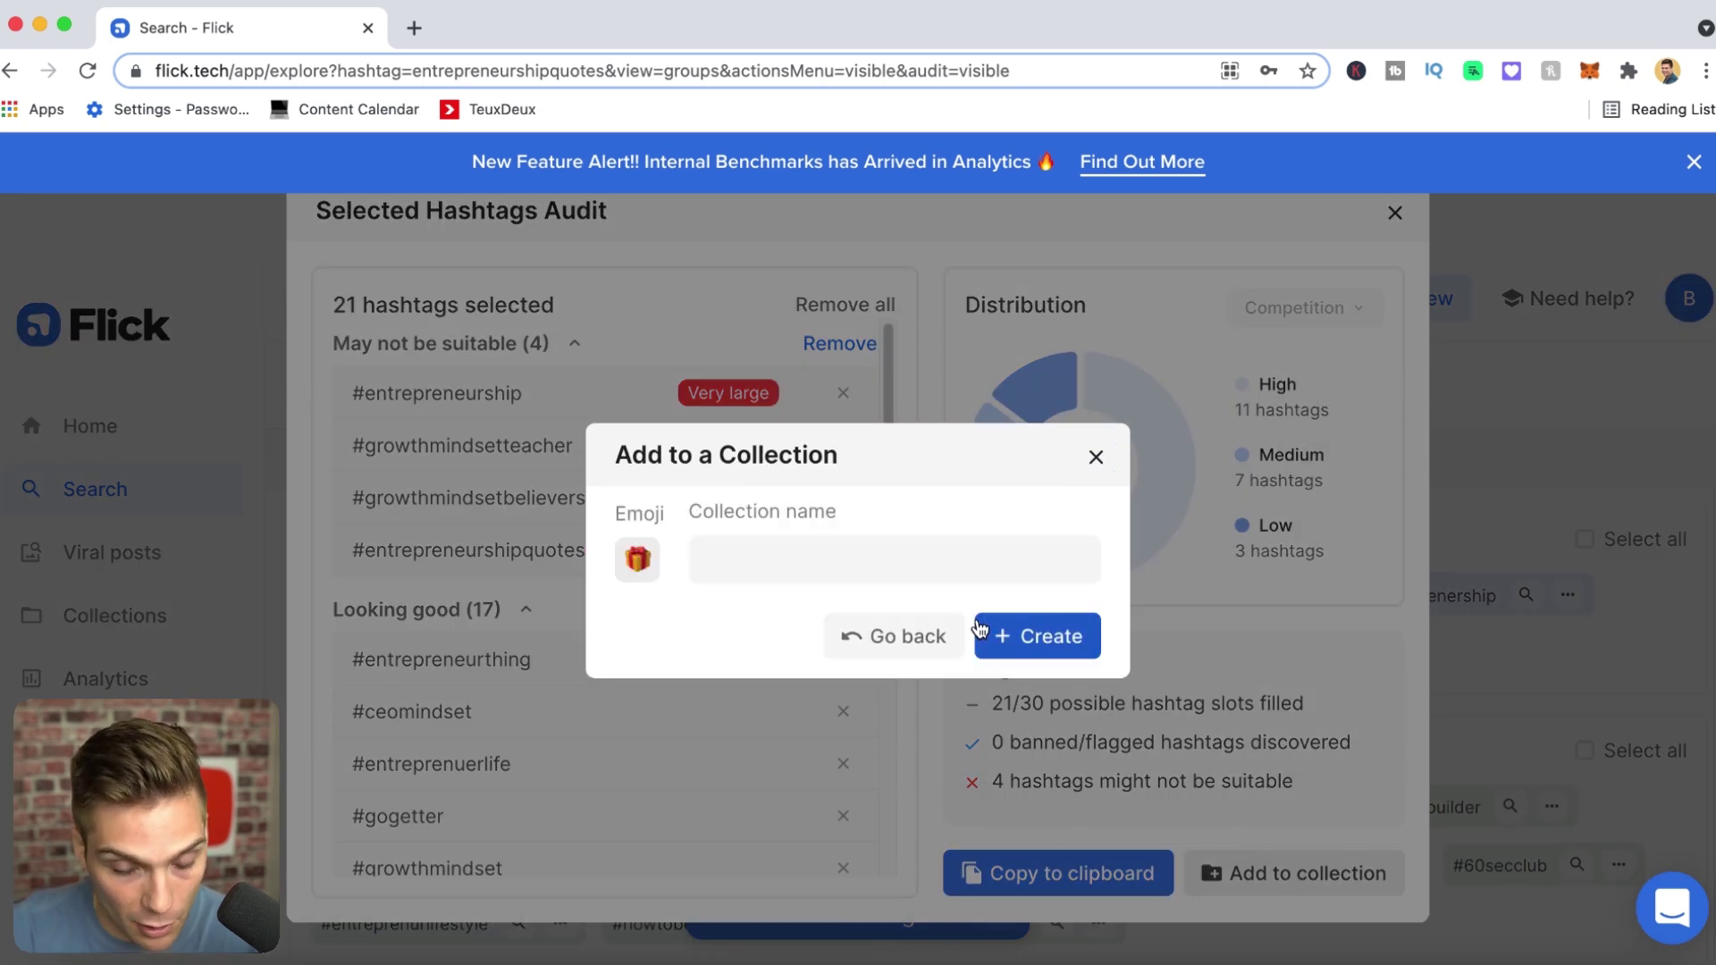
pyautogui.click(649, 576)
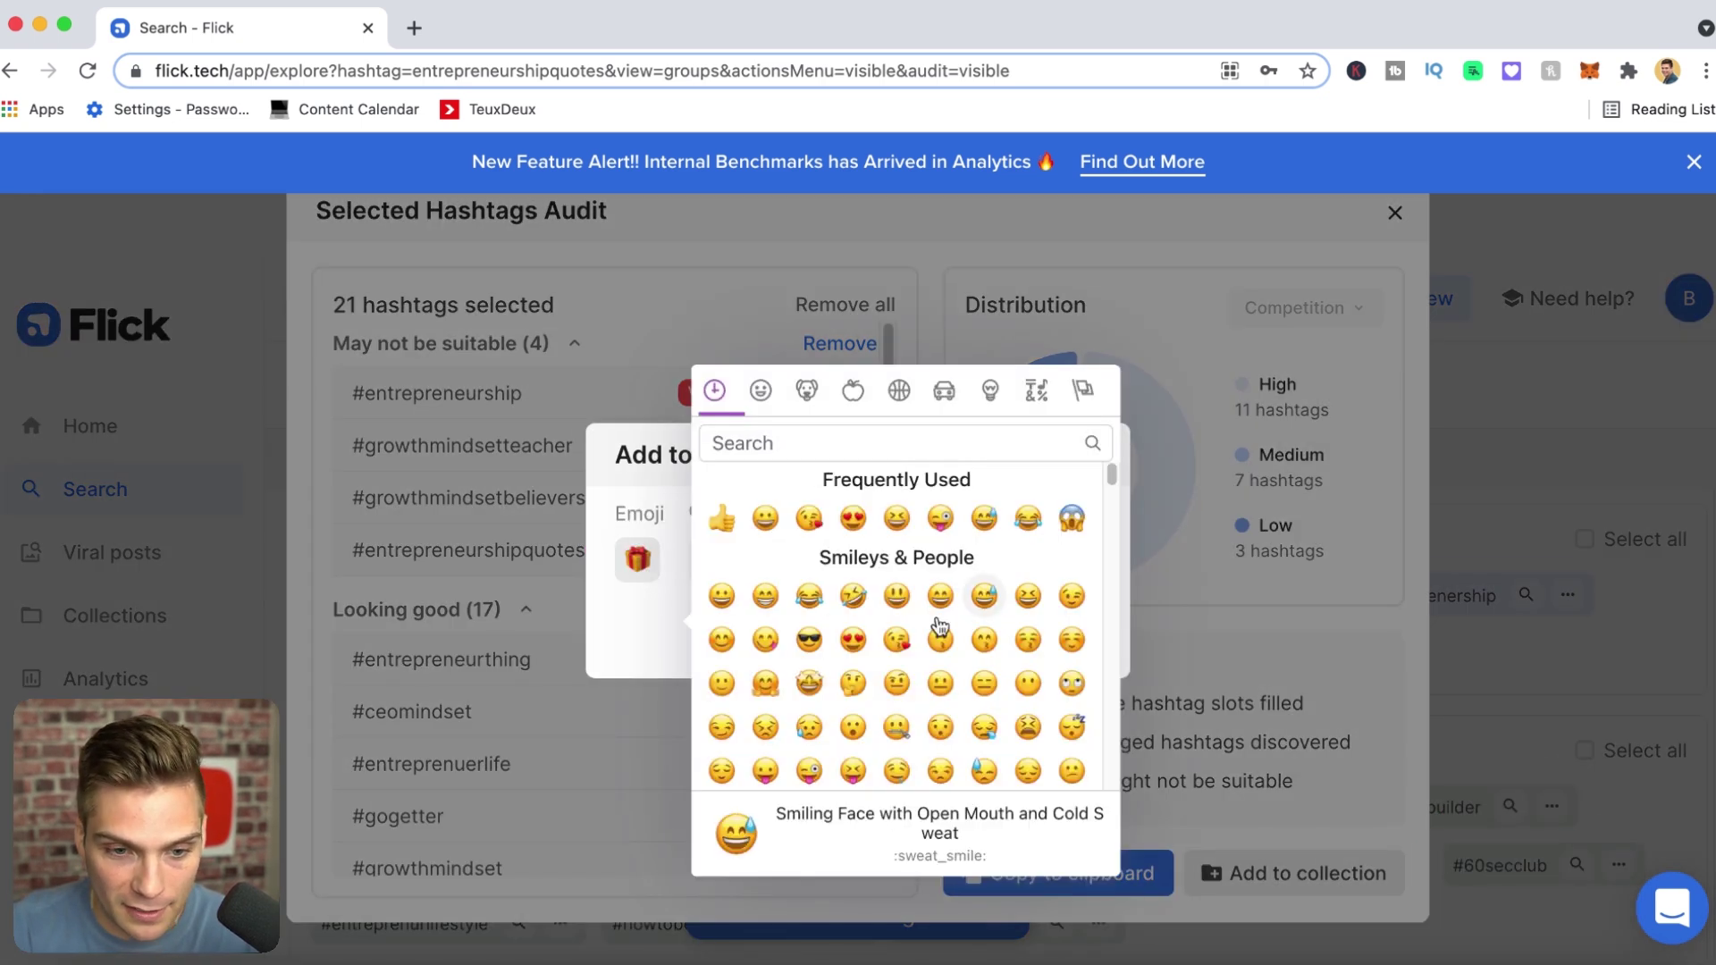
pyautogui.click(630, 626)
pyautogui.click(756, 547)
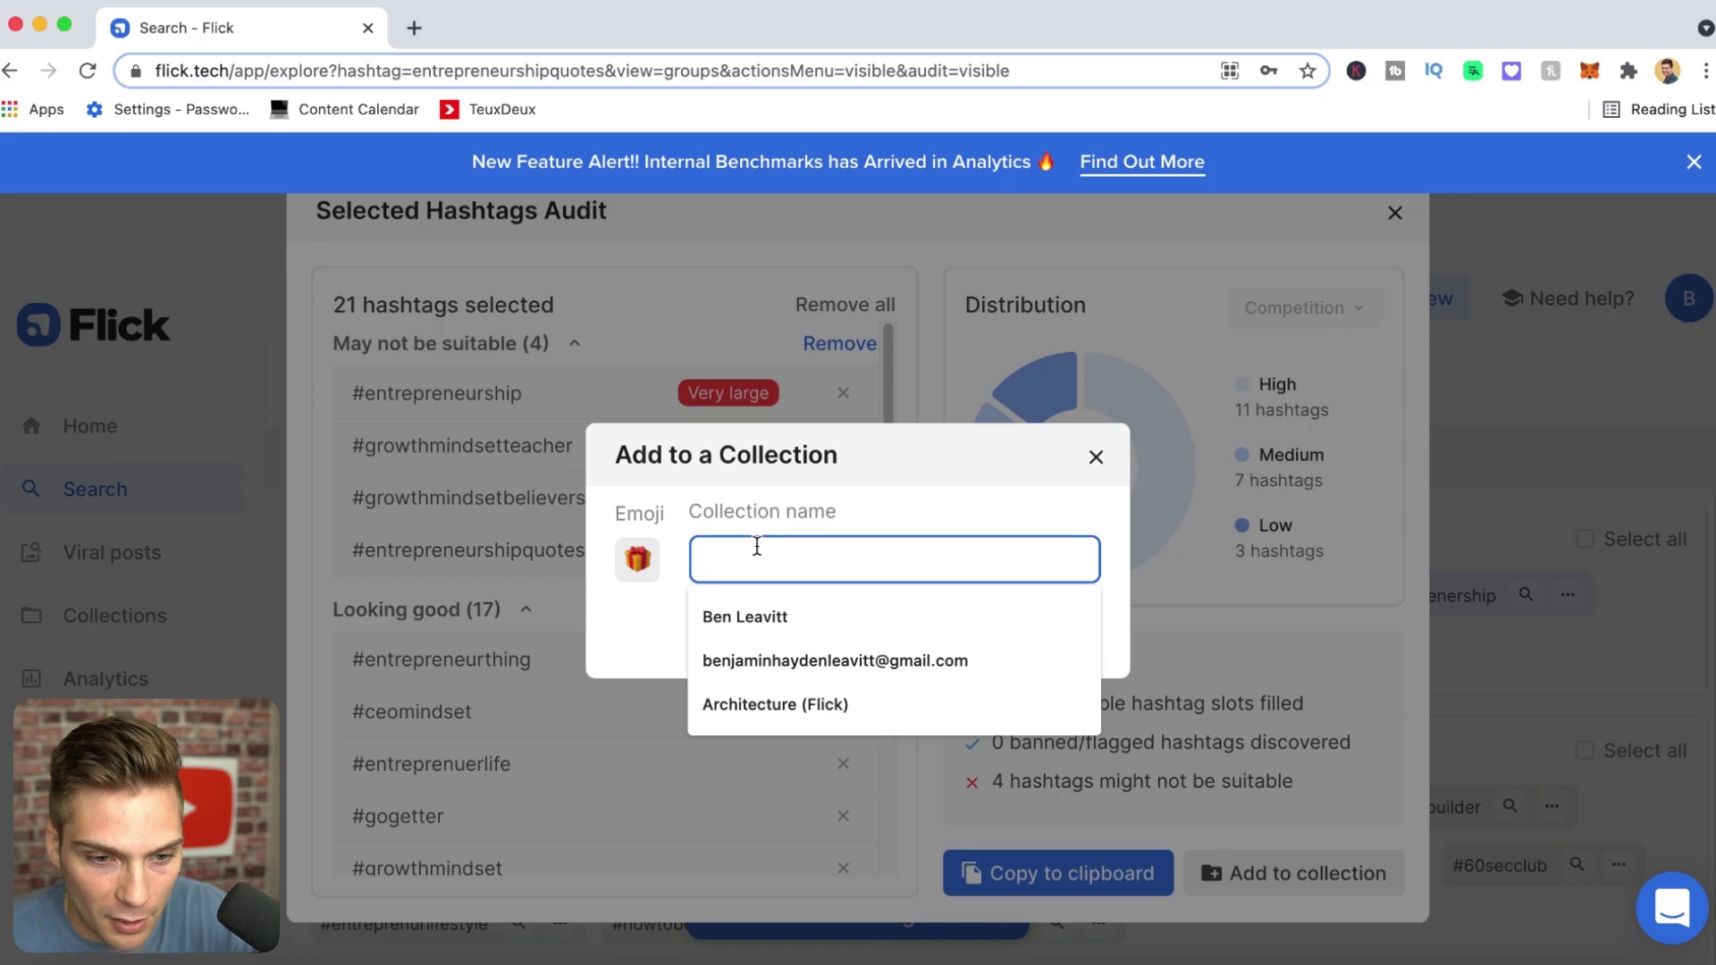
pyautogui.write('Fl')
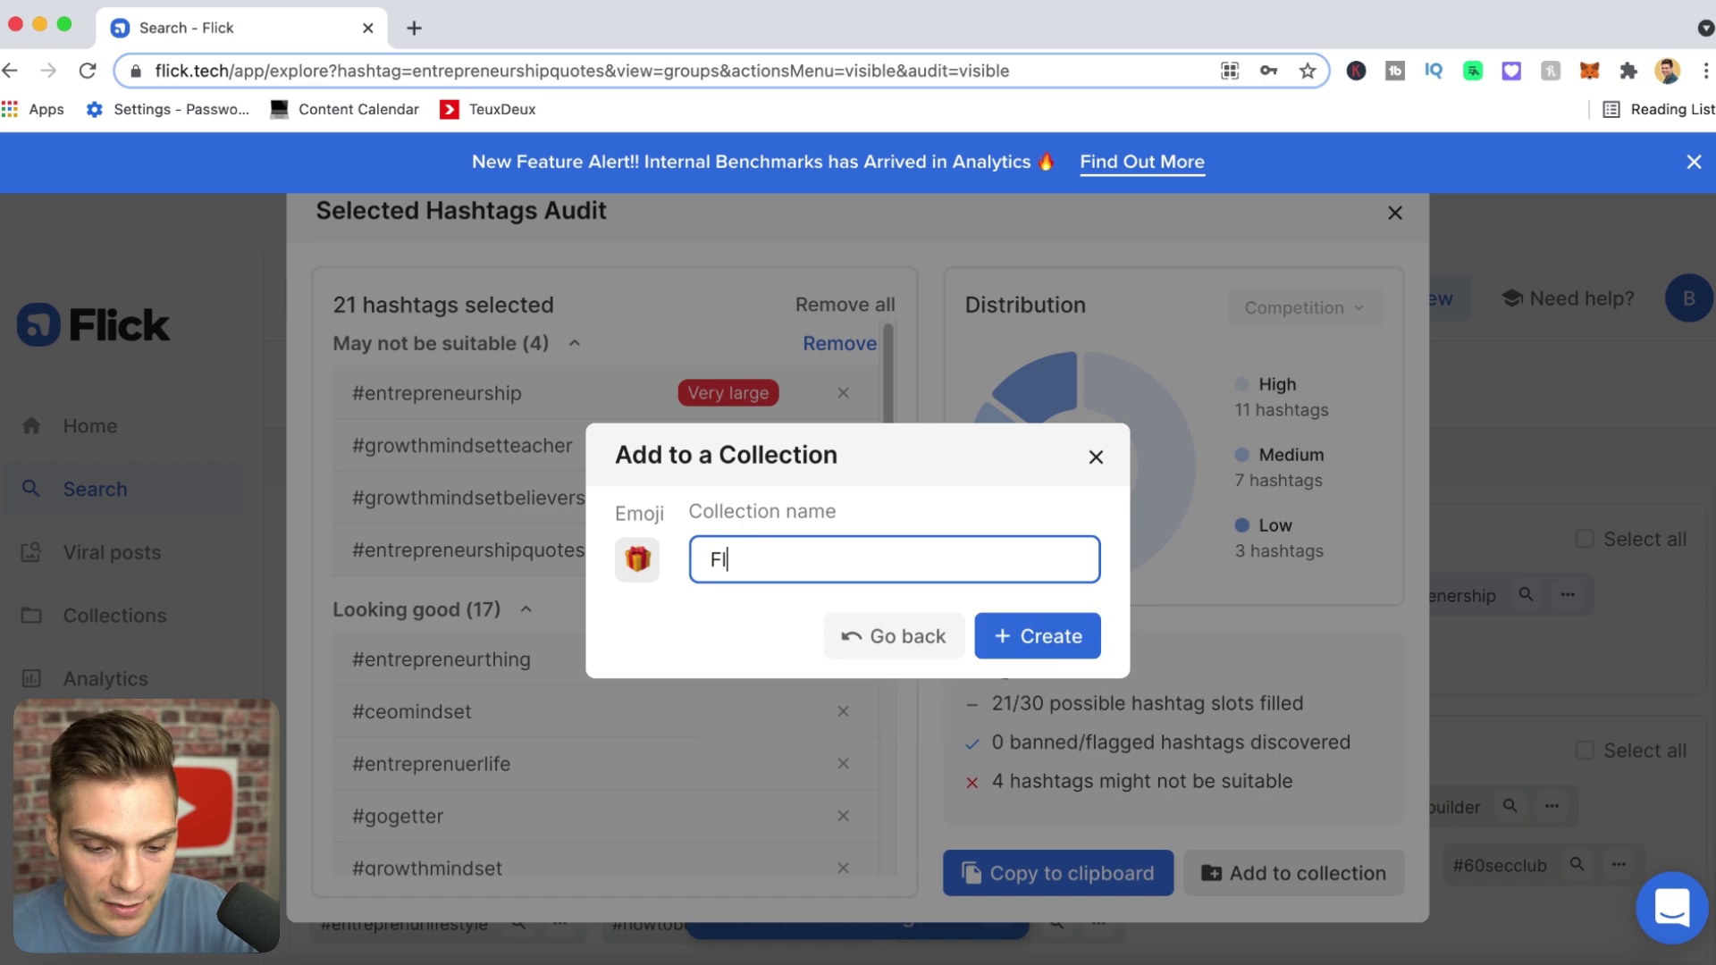
pyautogui.write('ick Walkthrough 2021')
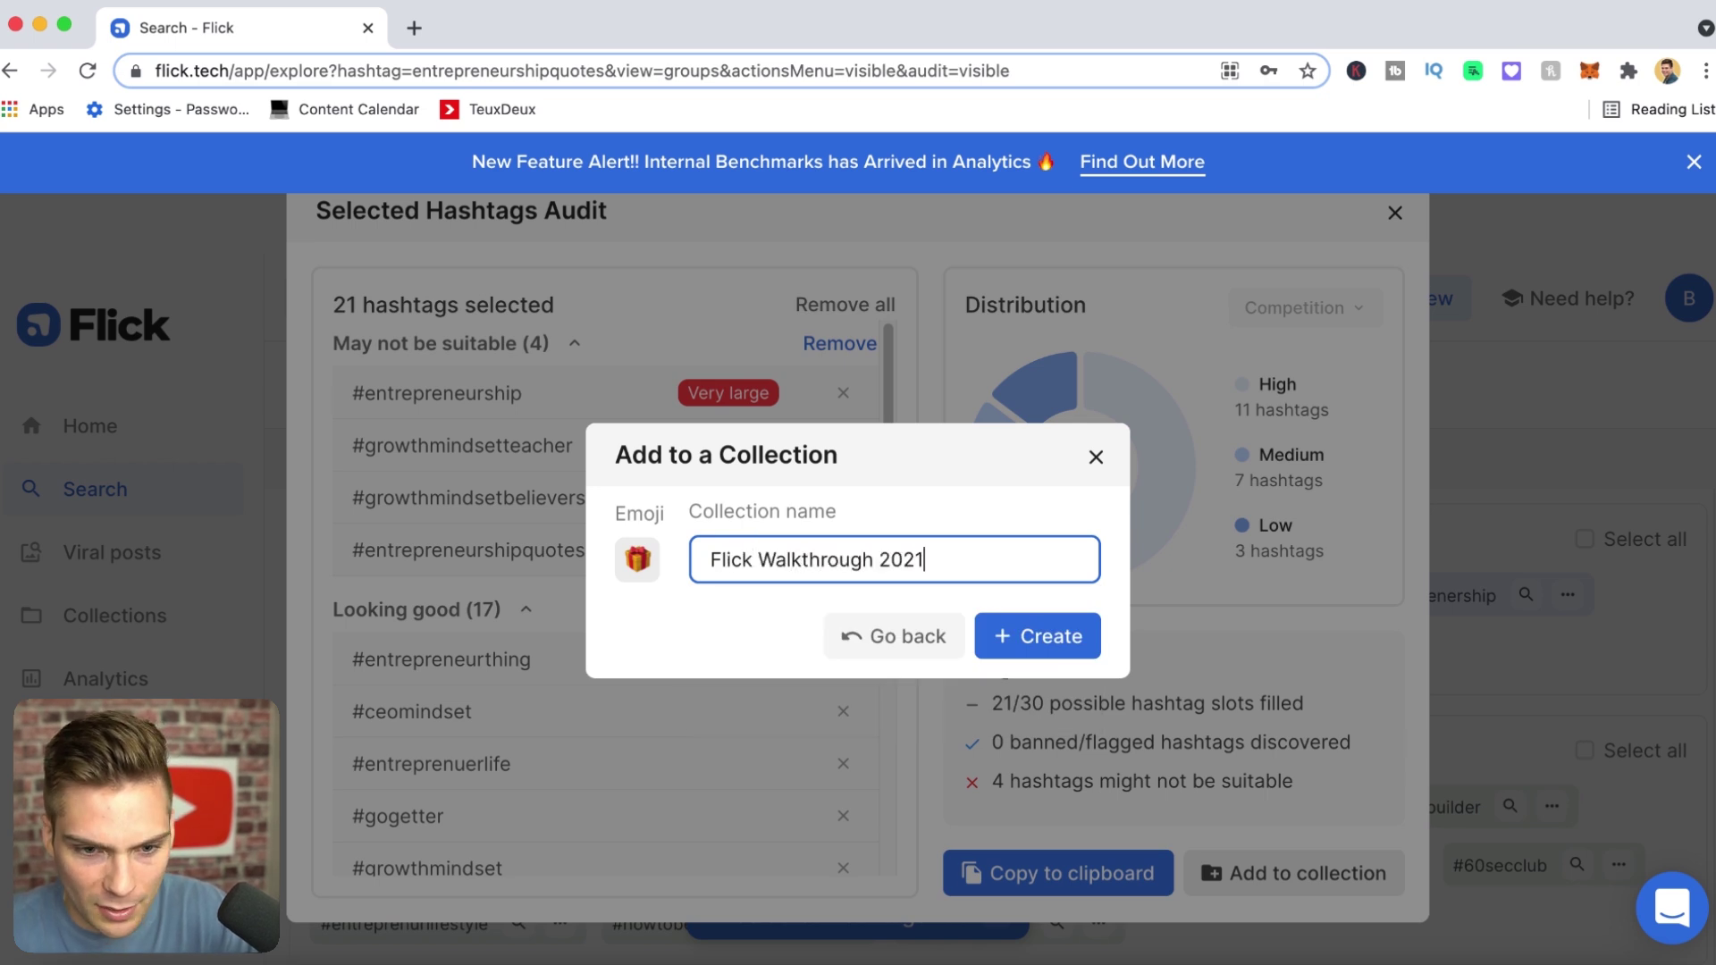
pyautogui.click(1057, 643)
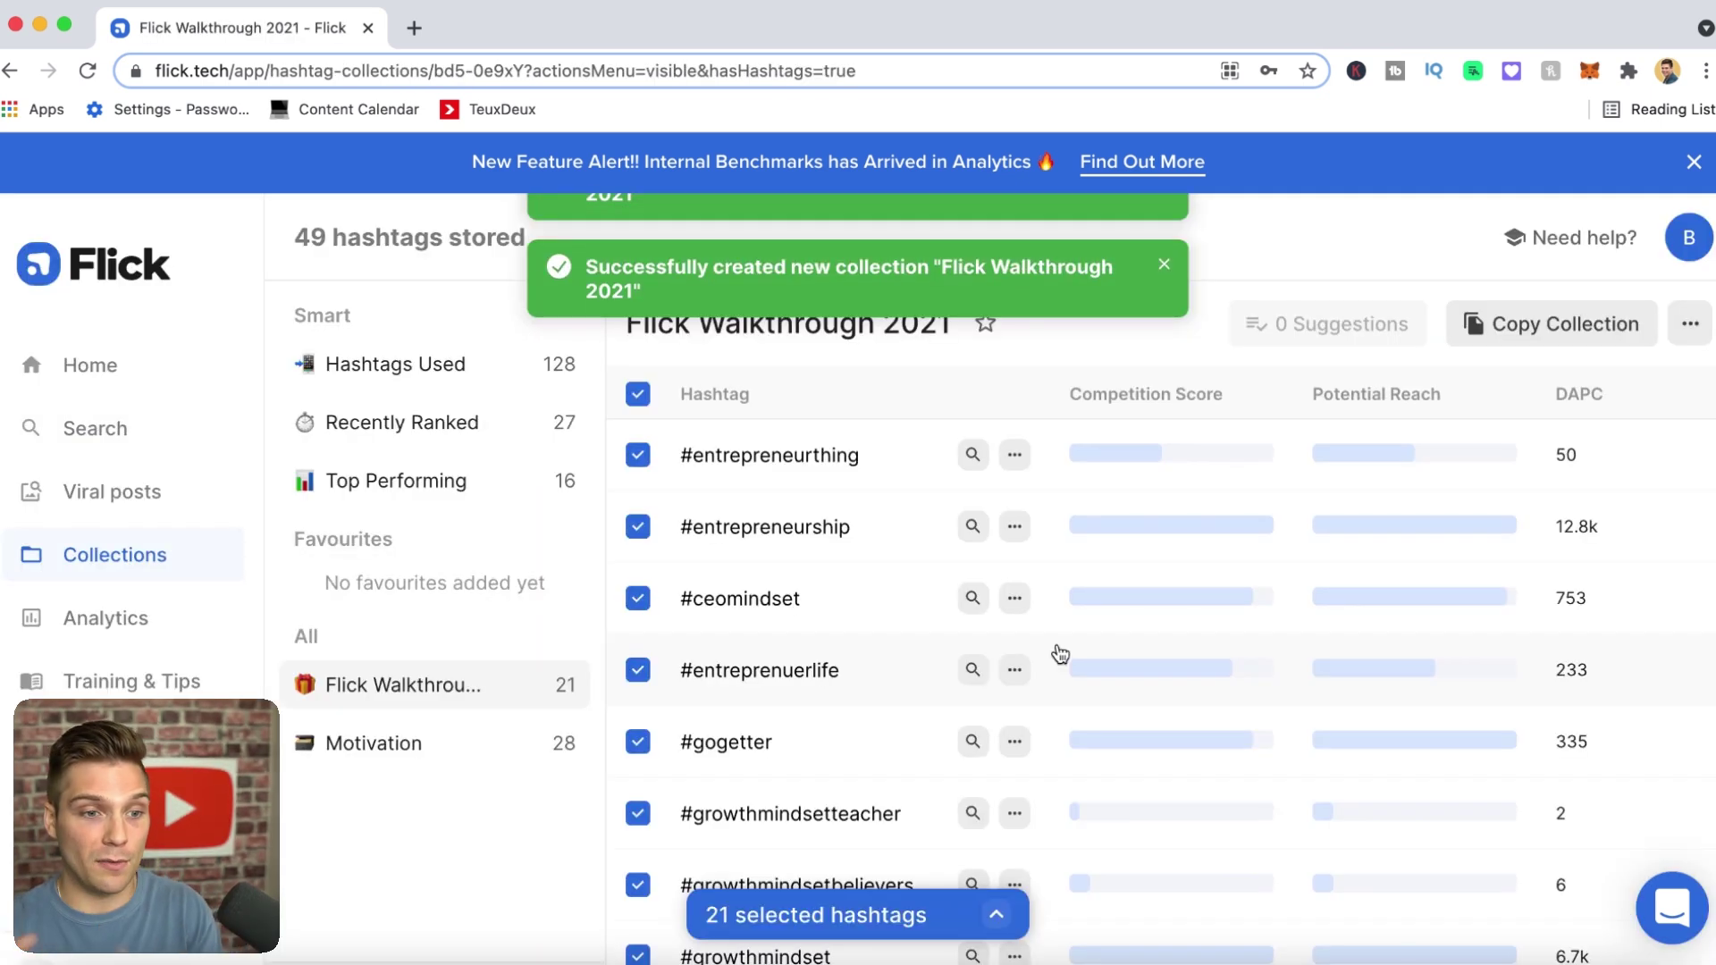
# Go to the home page and open the Flick Walkthrough 2021 collection from there to look over its contents
pyautogui.click(134, 365)
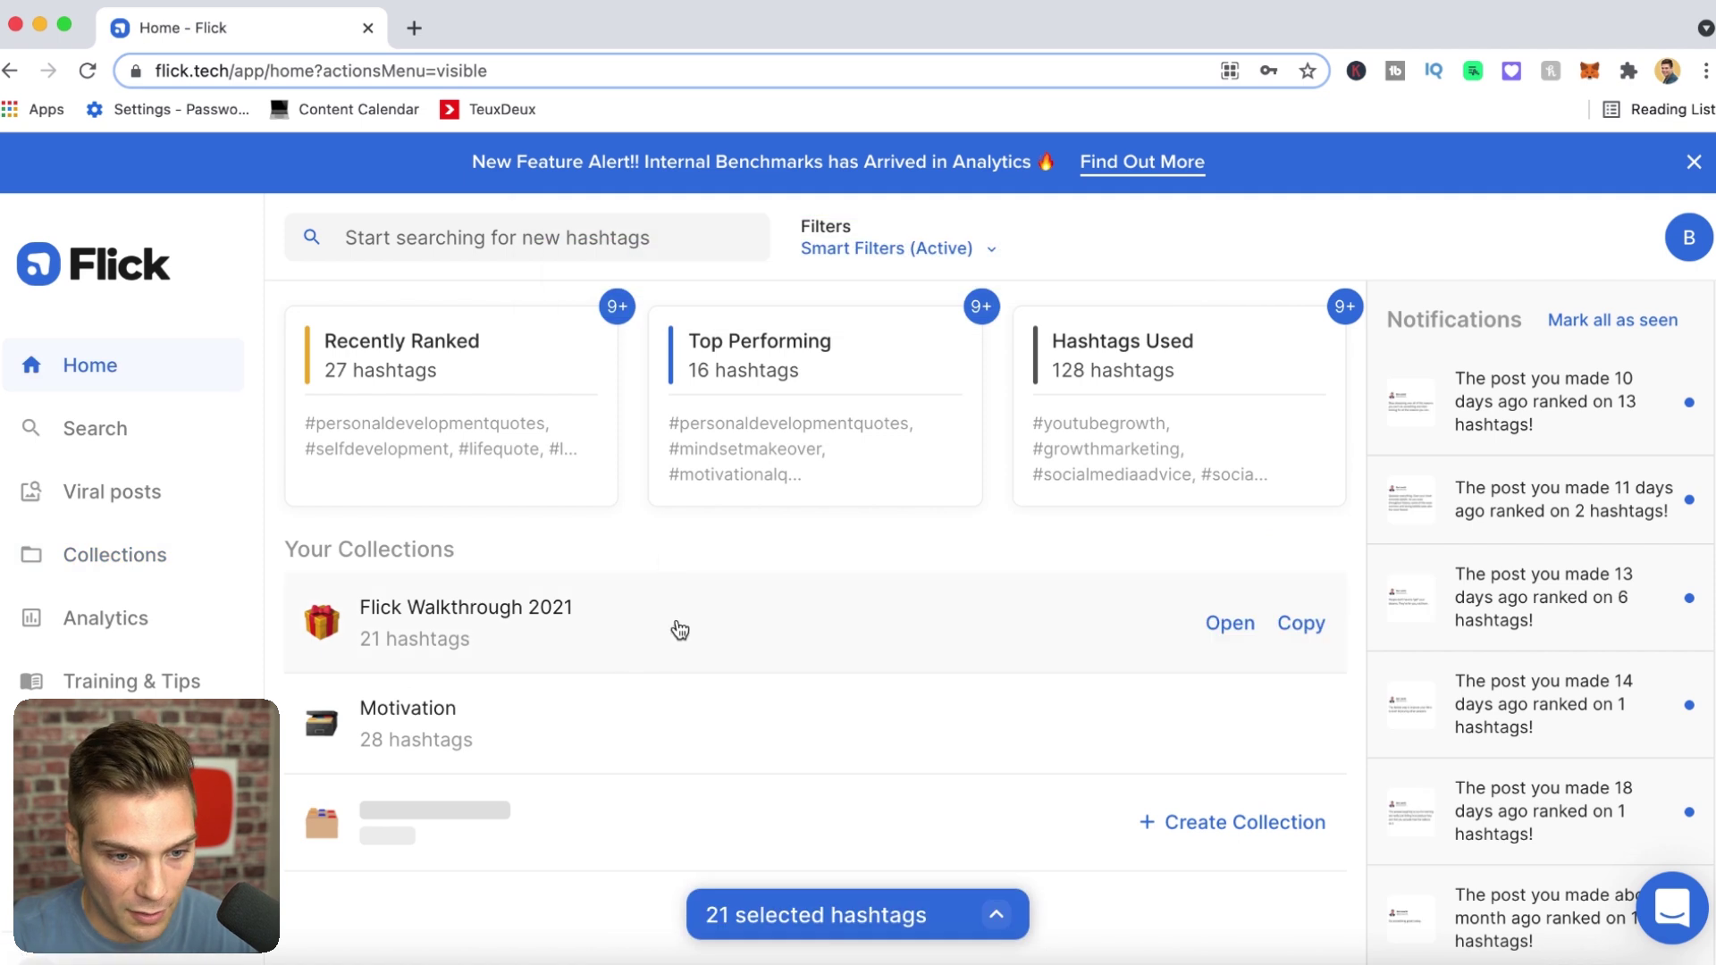
pyautogui.click(473, 639)
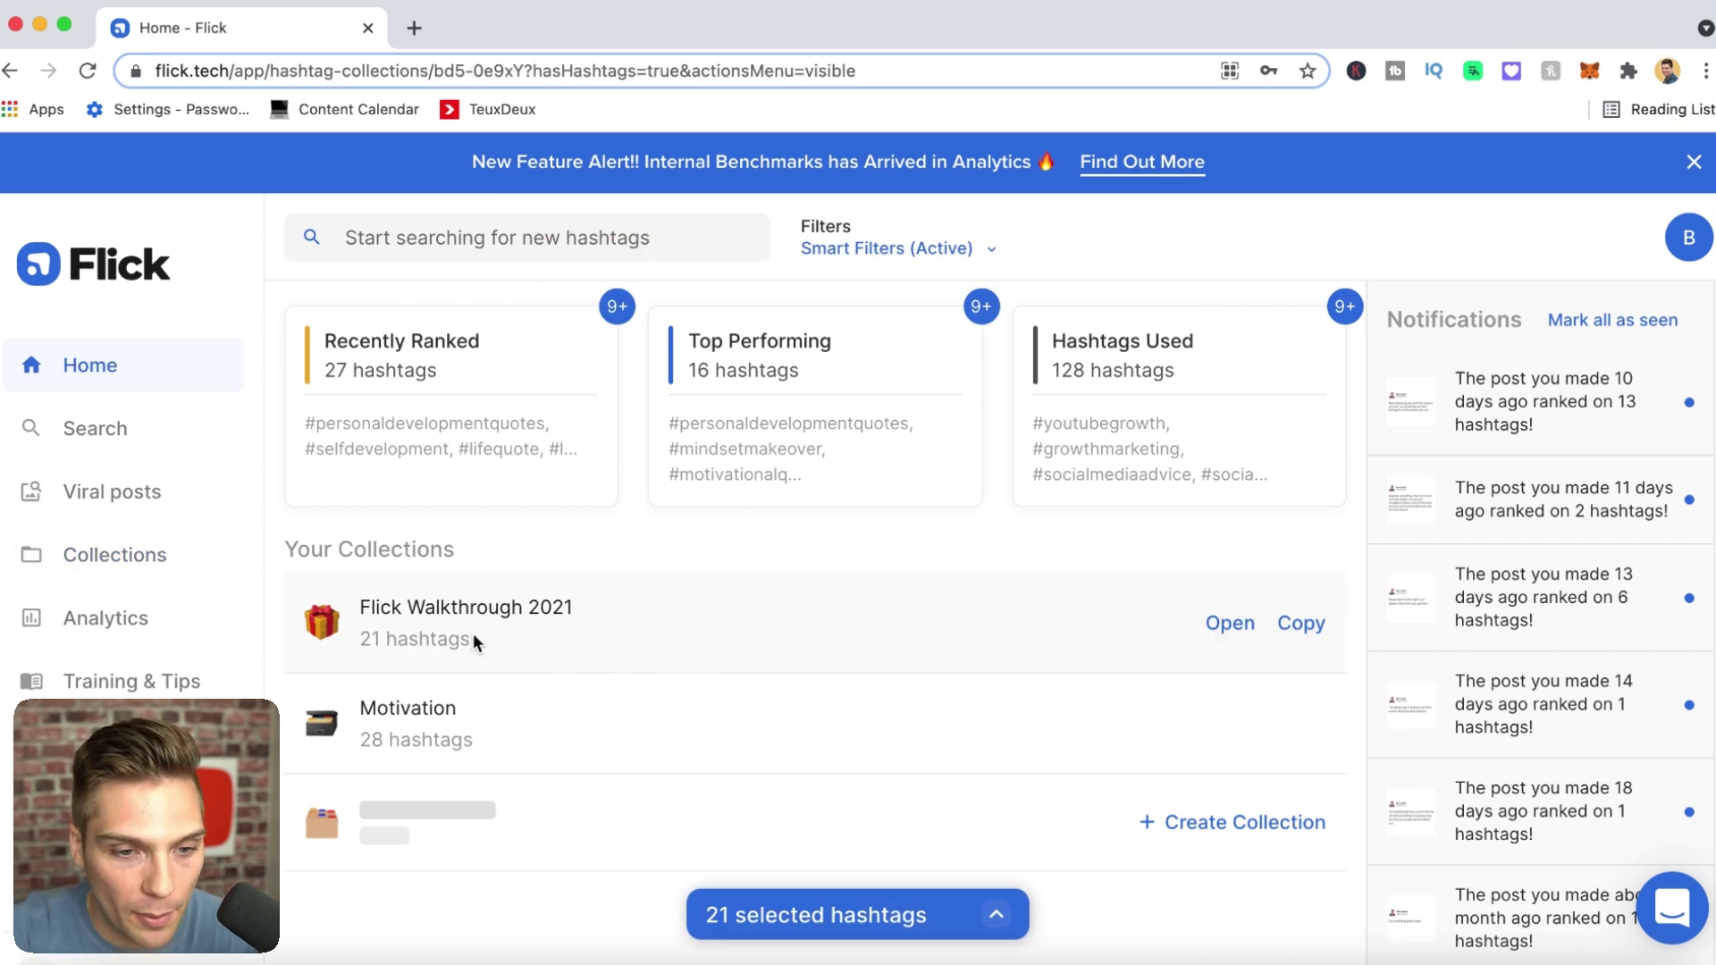
pyautogui.scroll(-2, 899, 607)
pyautogui.scroll(2, 897, 605)
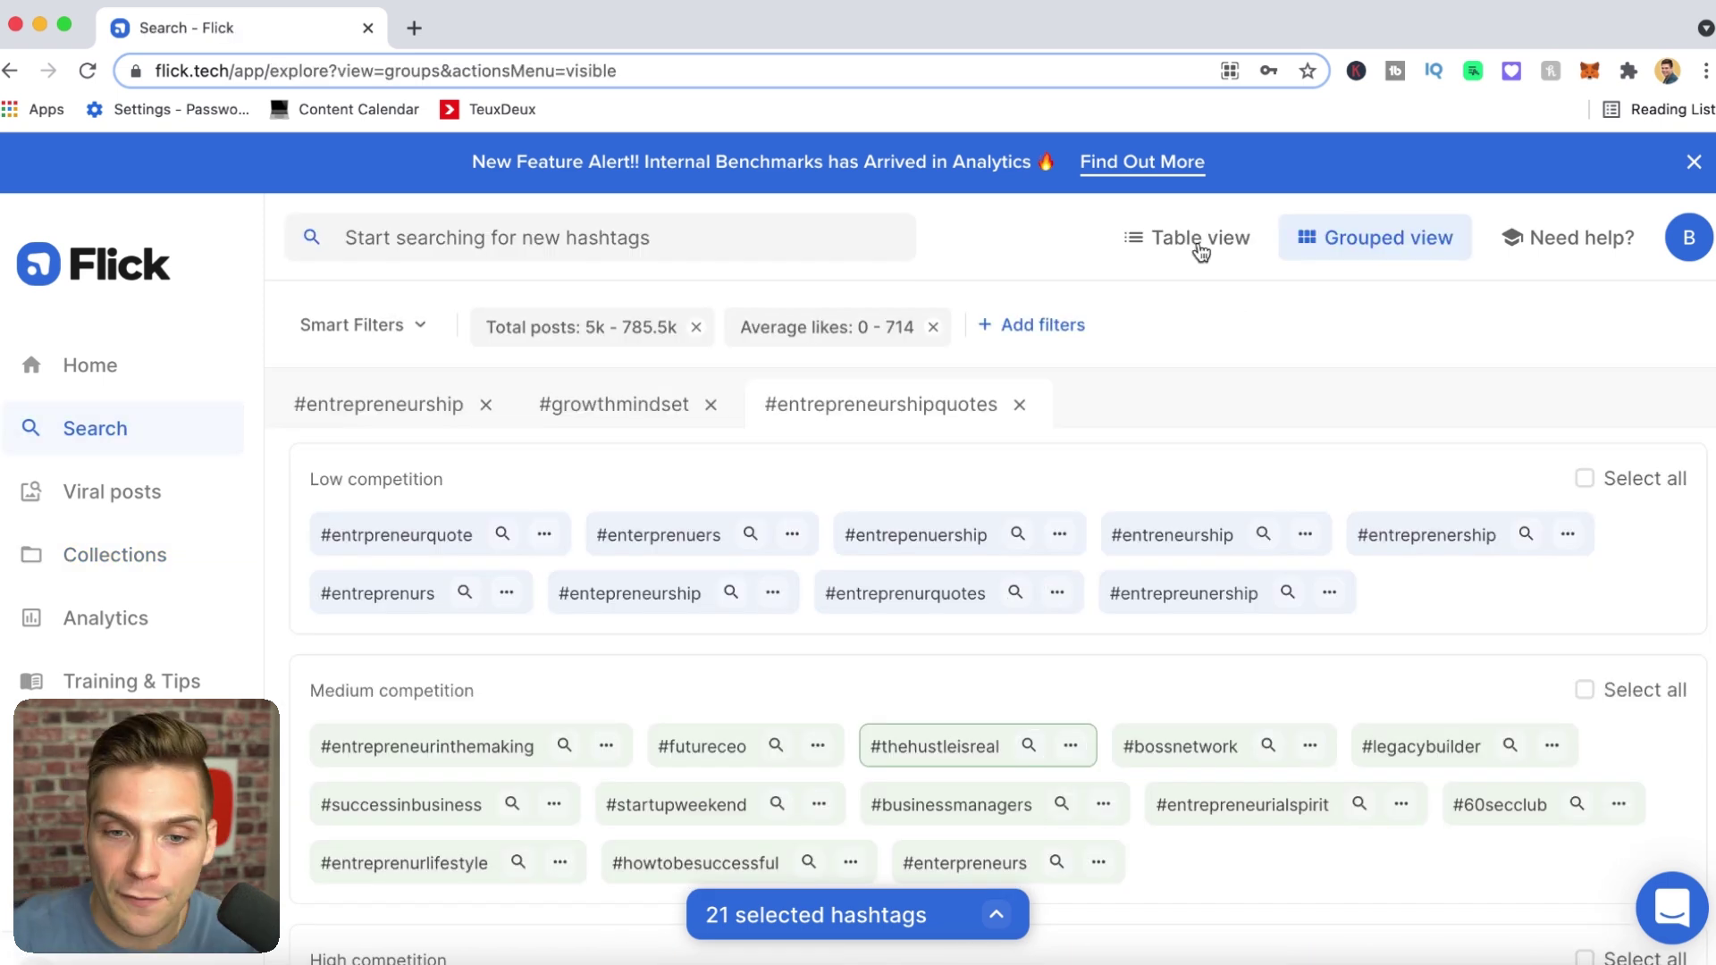
# View the entrepreneurshipquotes search results as a table, and return them to the grouped view
pyautogui.click(1189, 238)
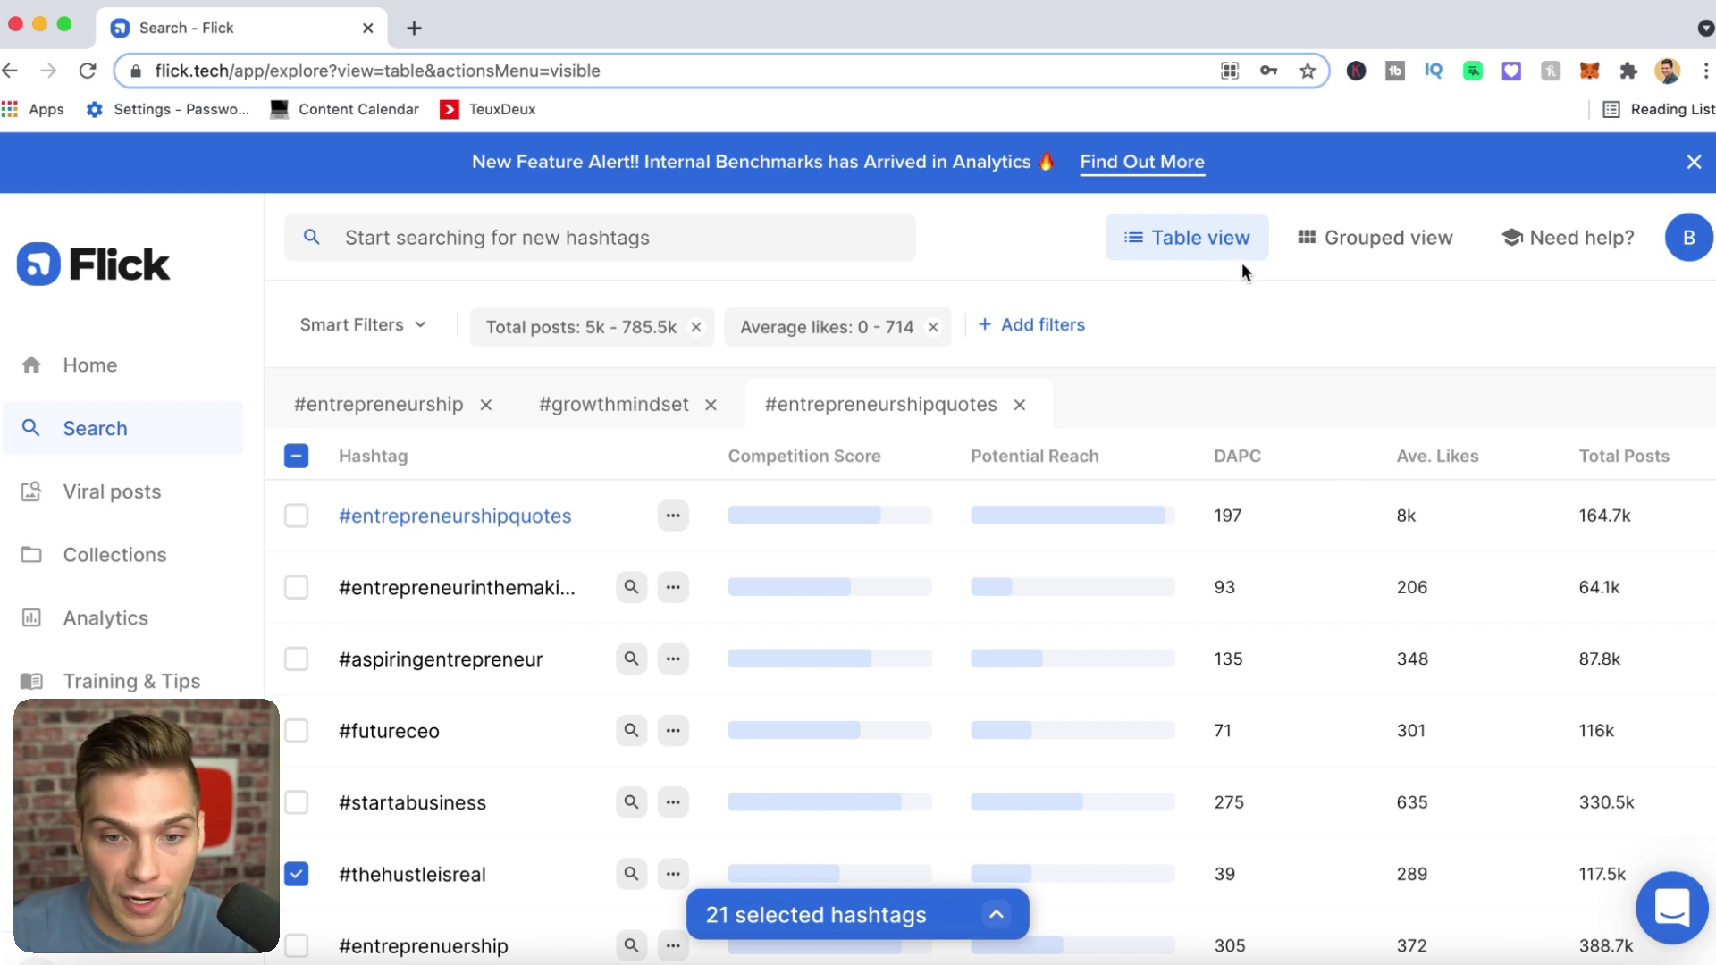
pyautogui.click(1337, 253)
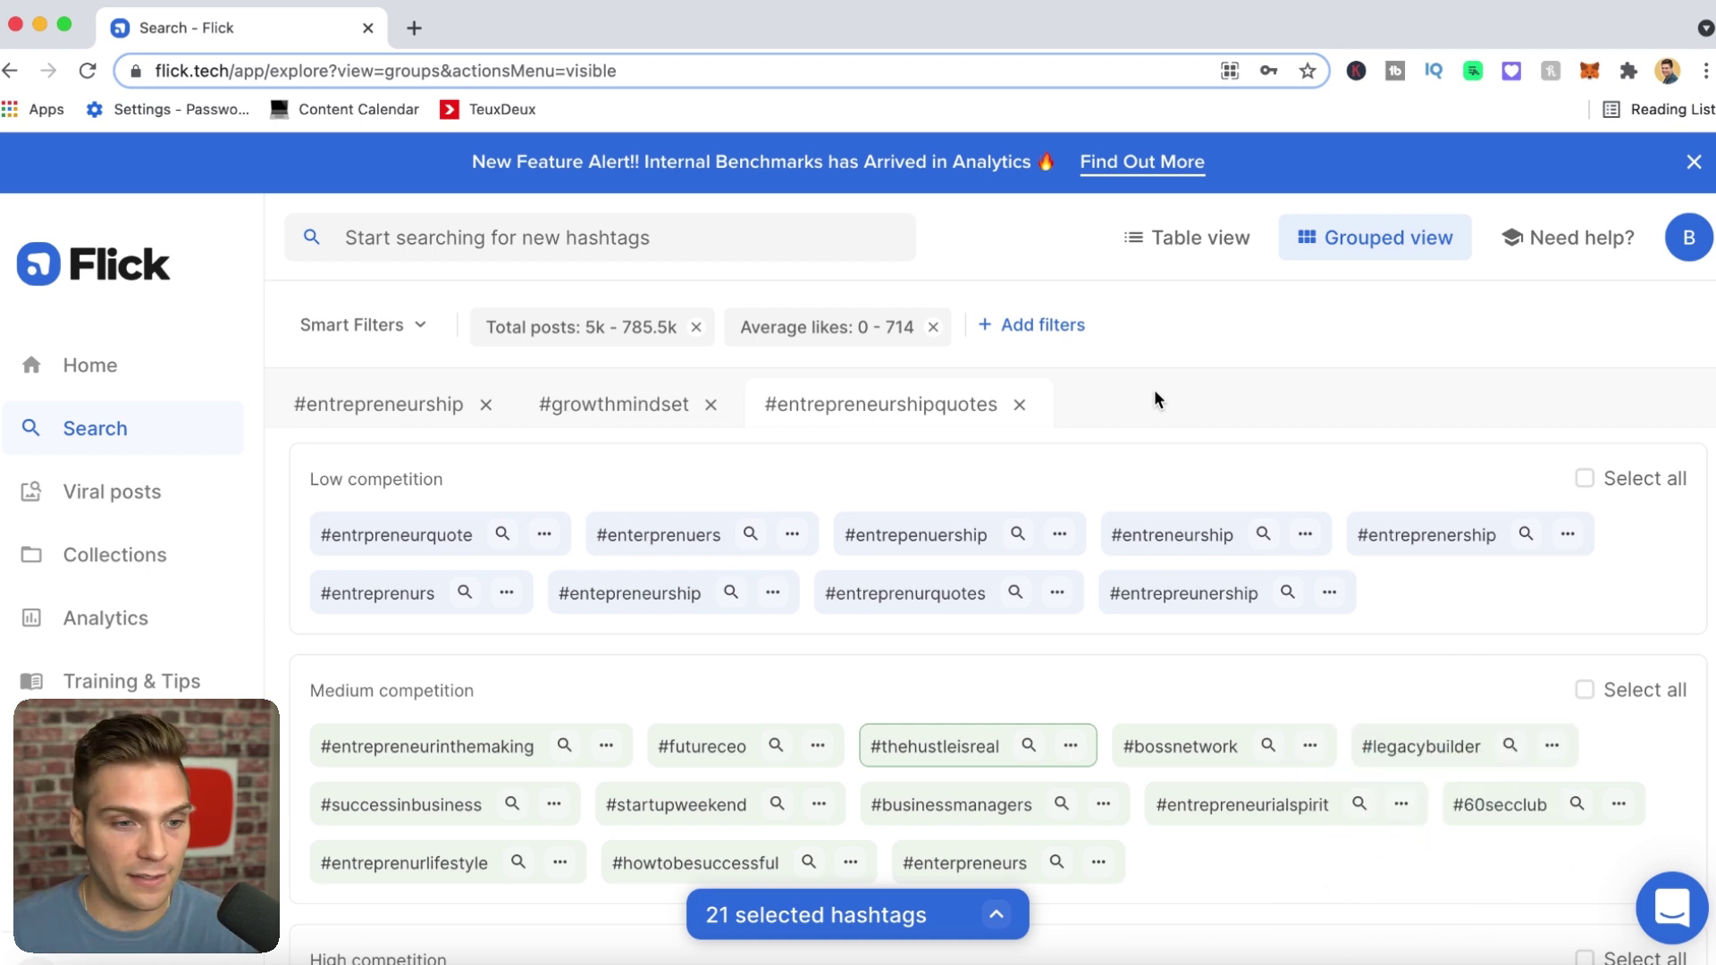
# Return to the stored collections and read through the full hashtag list of Flick Walkthrough 2021 with its competition and reach metrics
pyautogui.click(110, 563)
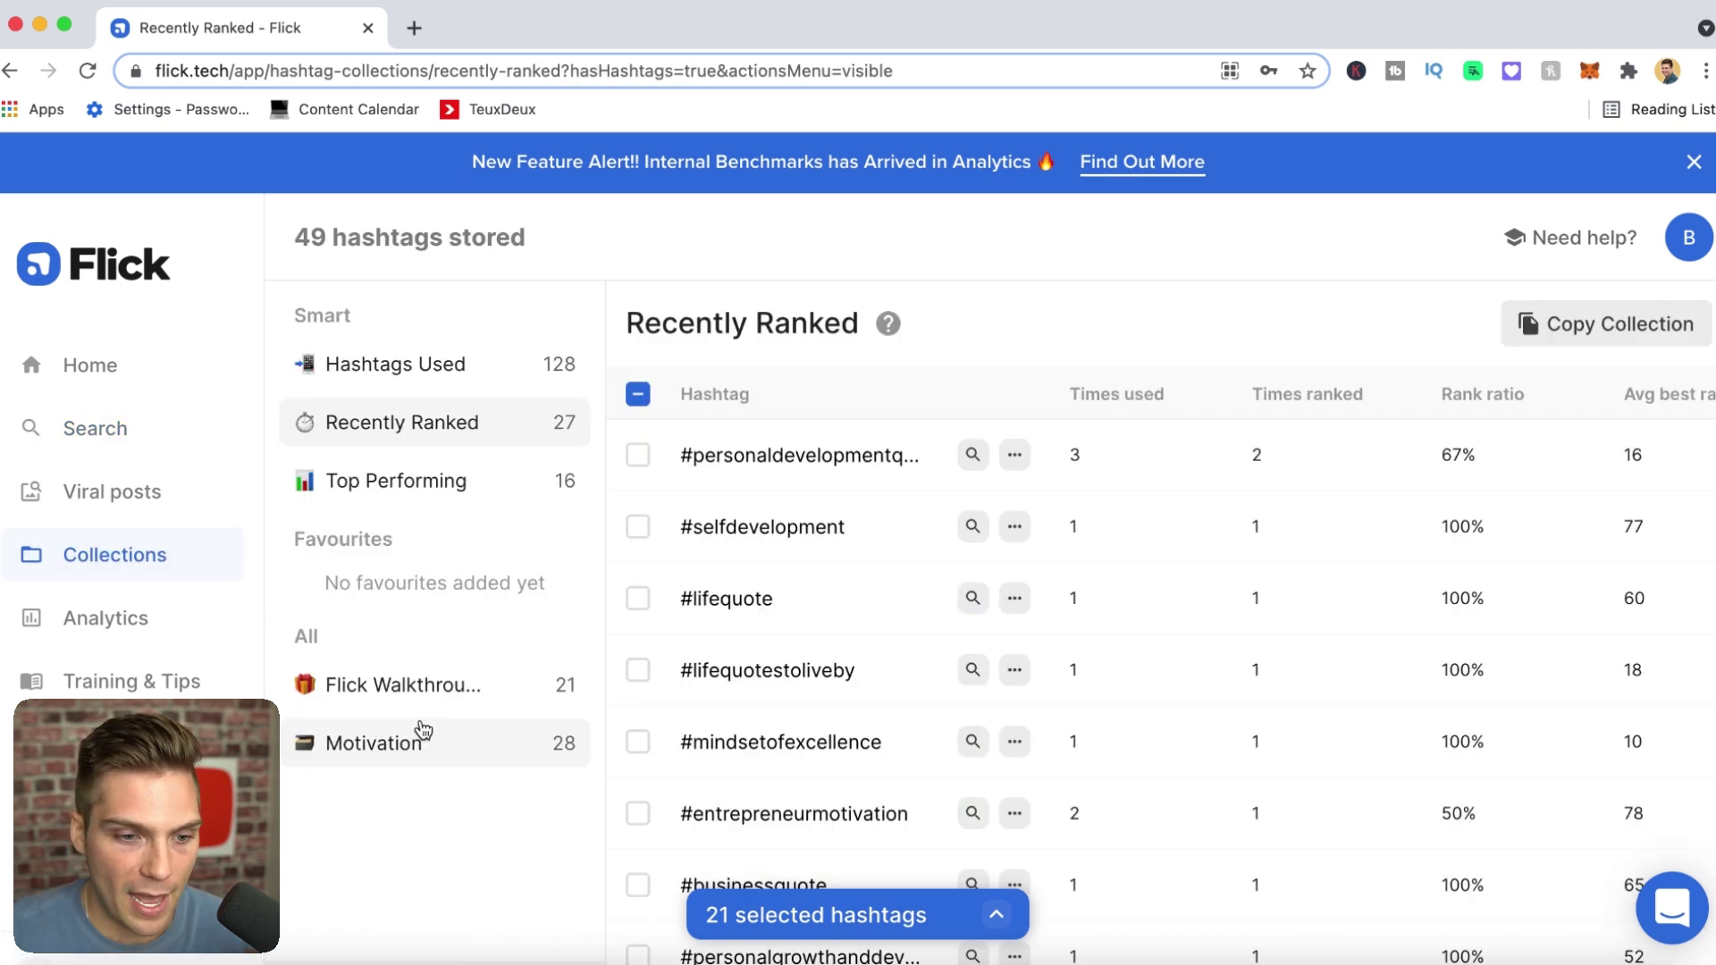
pyautogui.click(434, 685)
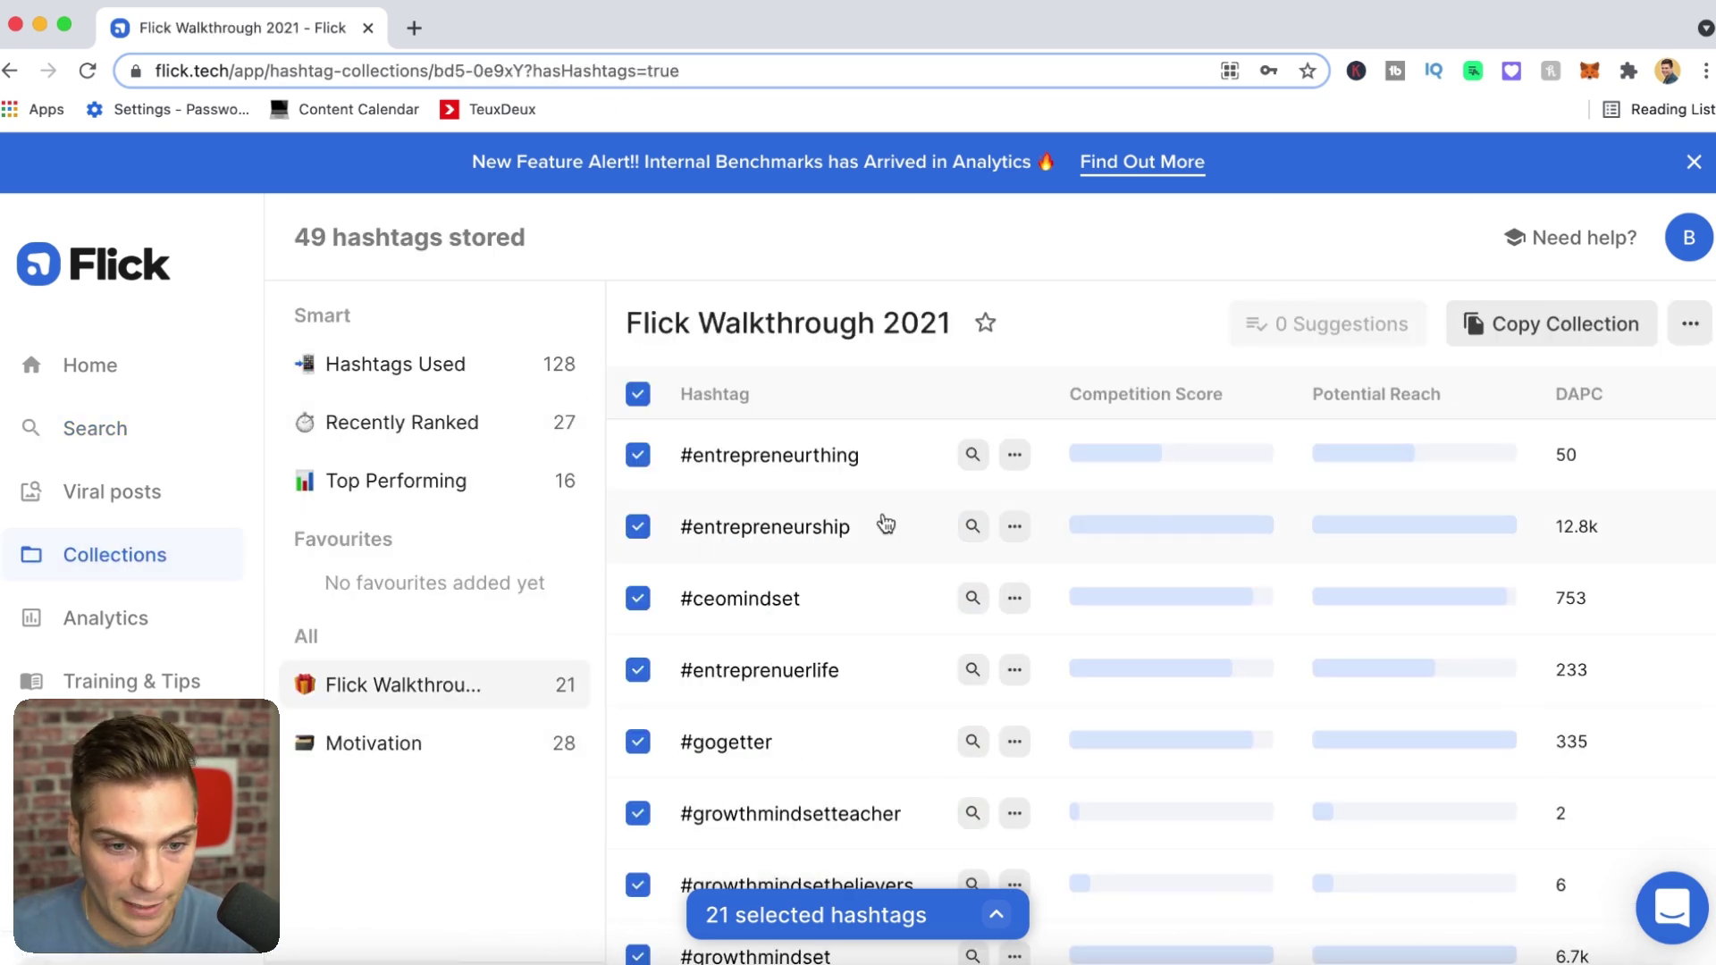
pyautogui.scroll(-10, 862, 653)
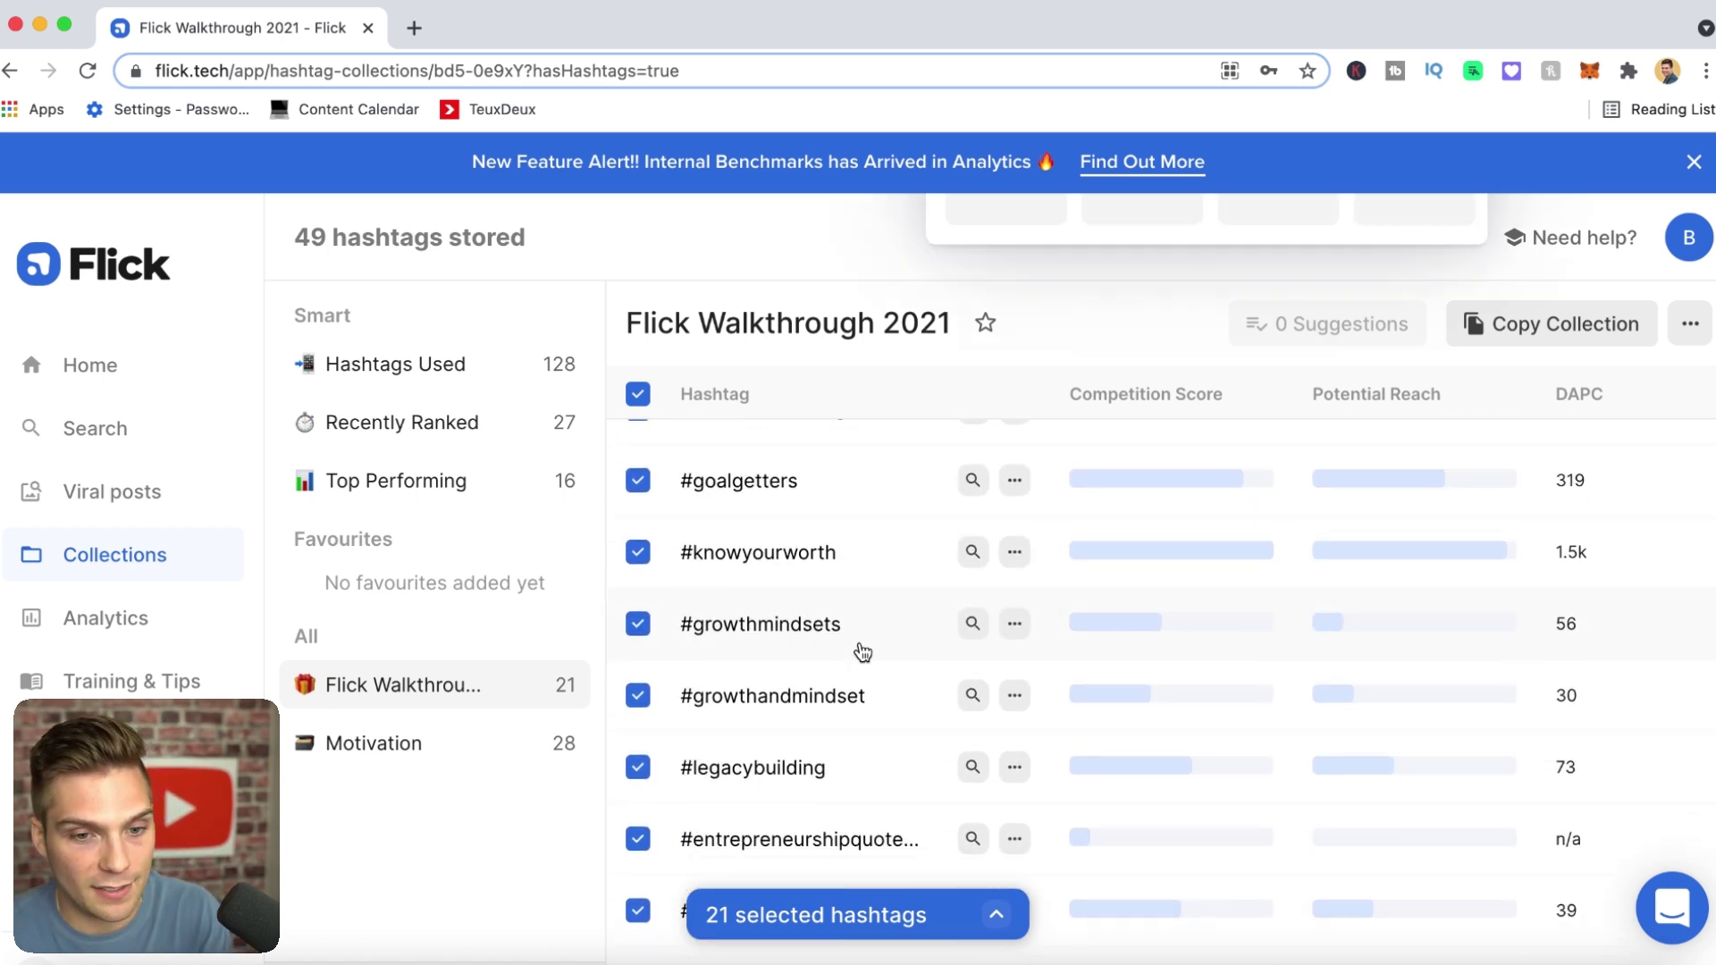
pyautogui.scroll(10, 863, 652)
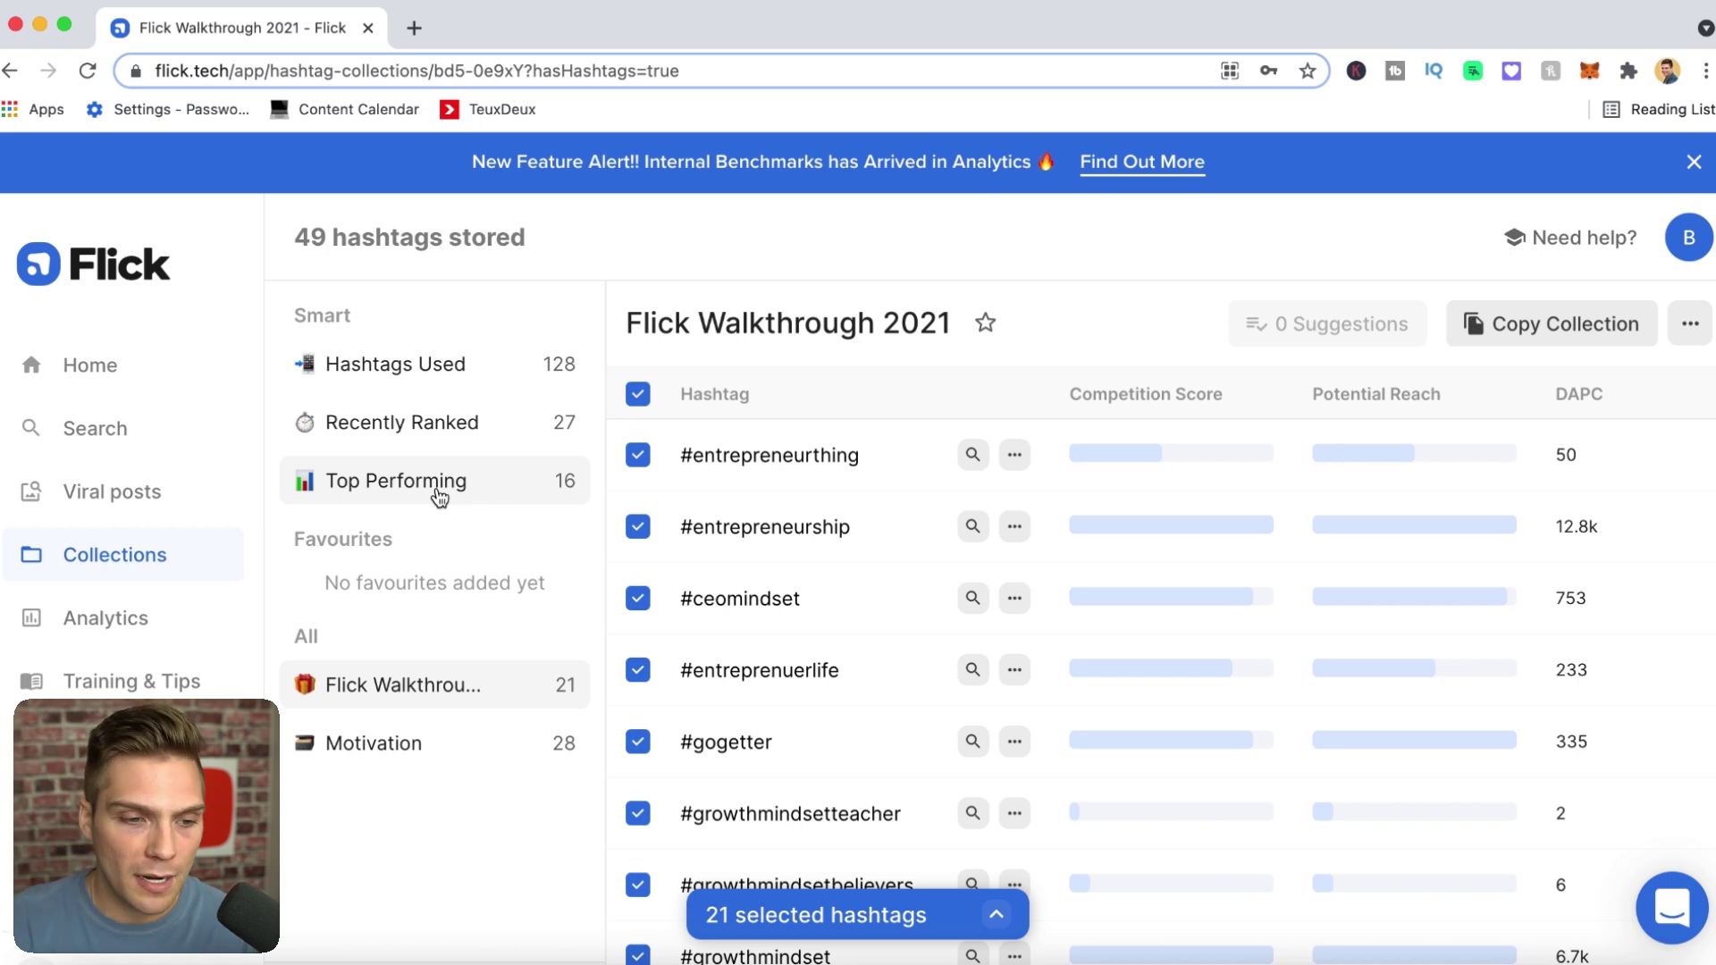
# Open the account's analytics overview and check which time ranges are available, keeping Last 14 days
pyautogui.click(93, 619)
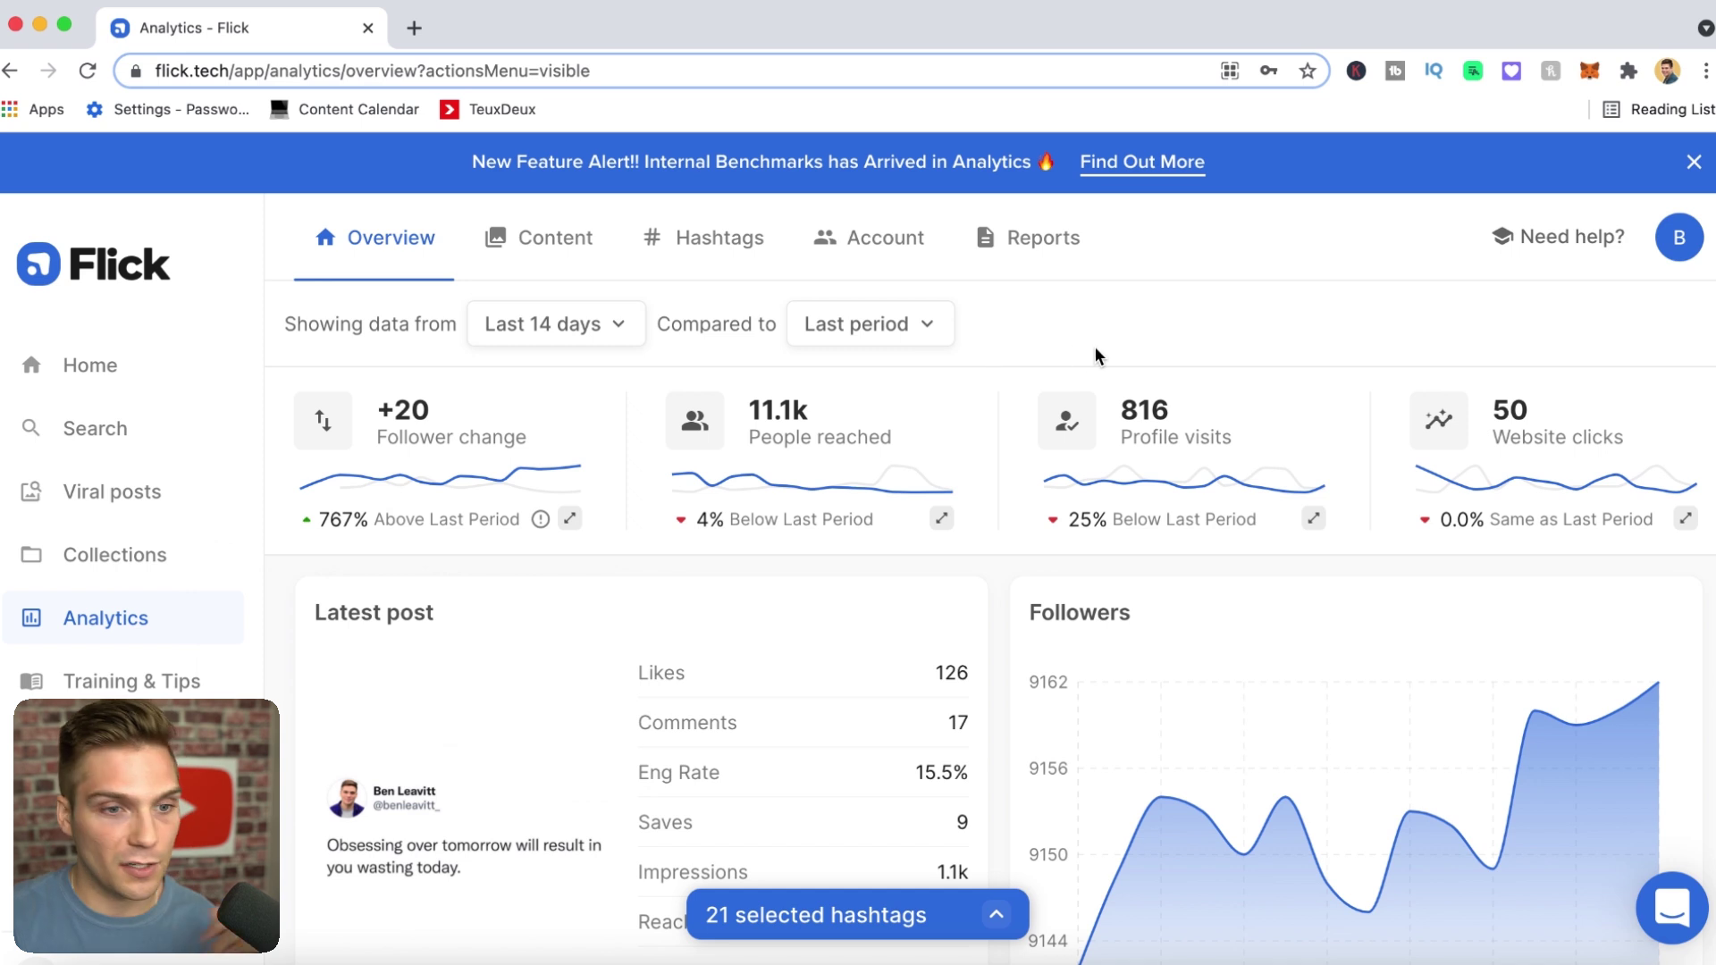
pyautogui.scroll(-1, 1112, 346)
pyautogui.scroll(1, 1113, 346)
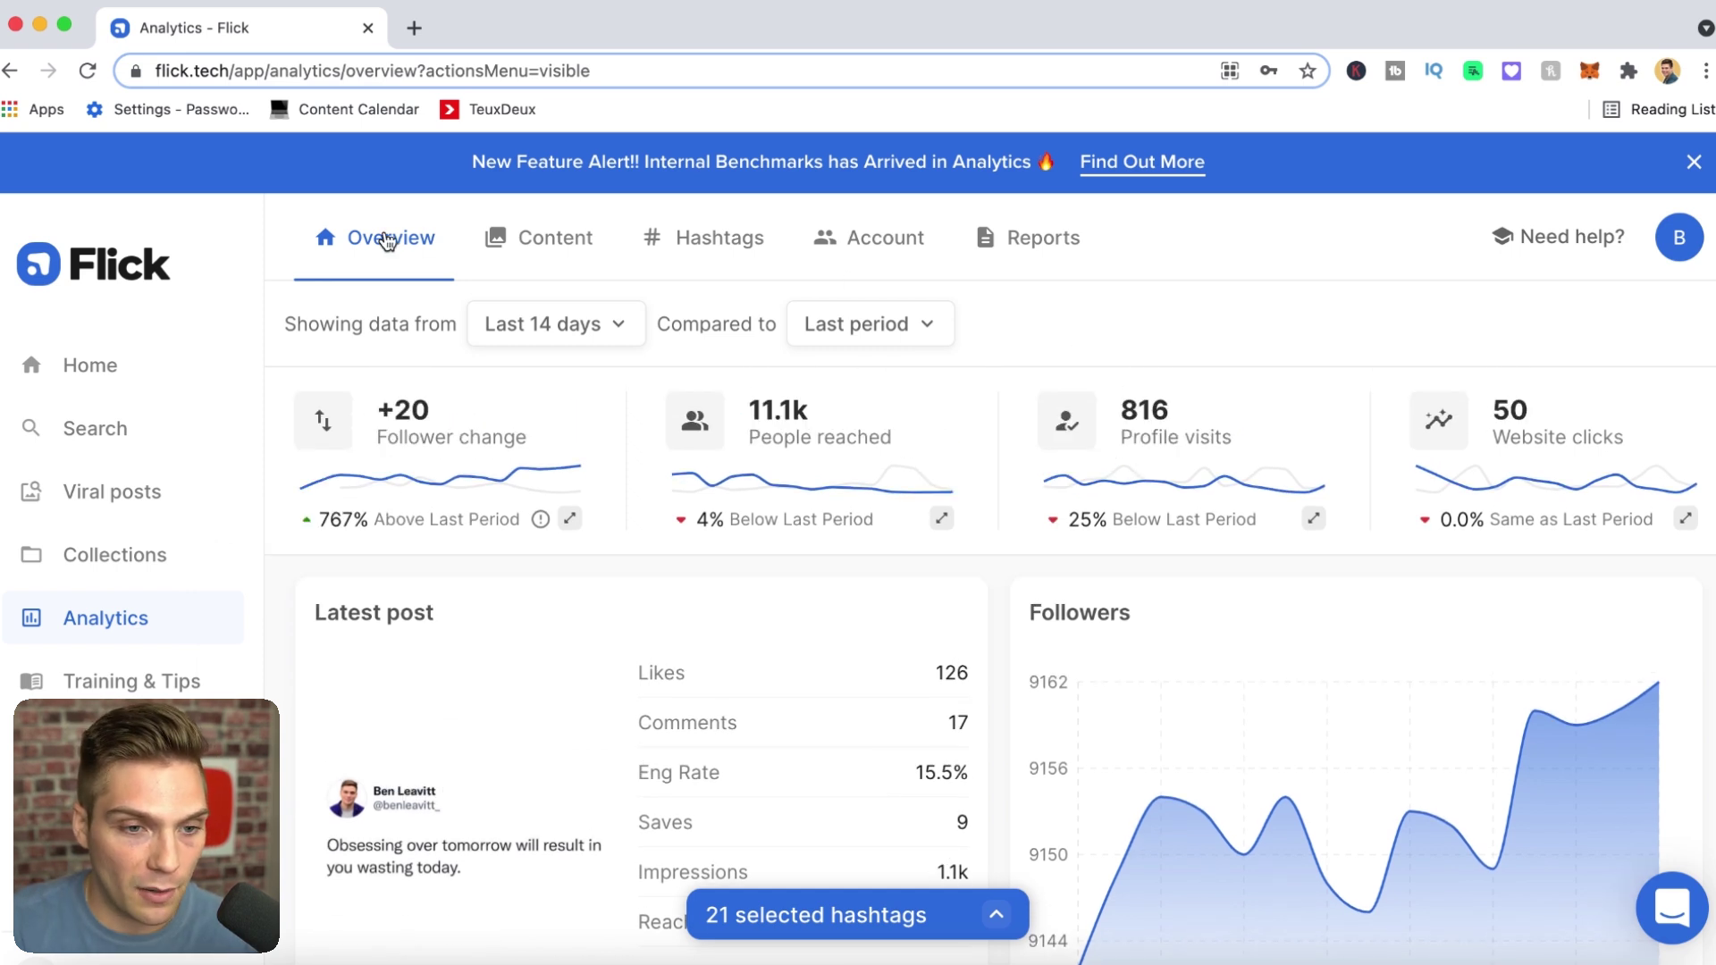
pyautogui.click(615, 326)
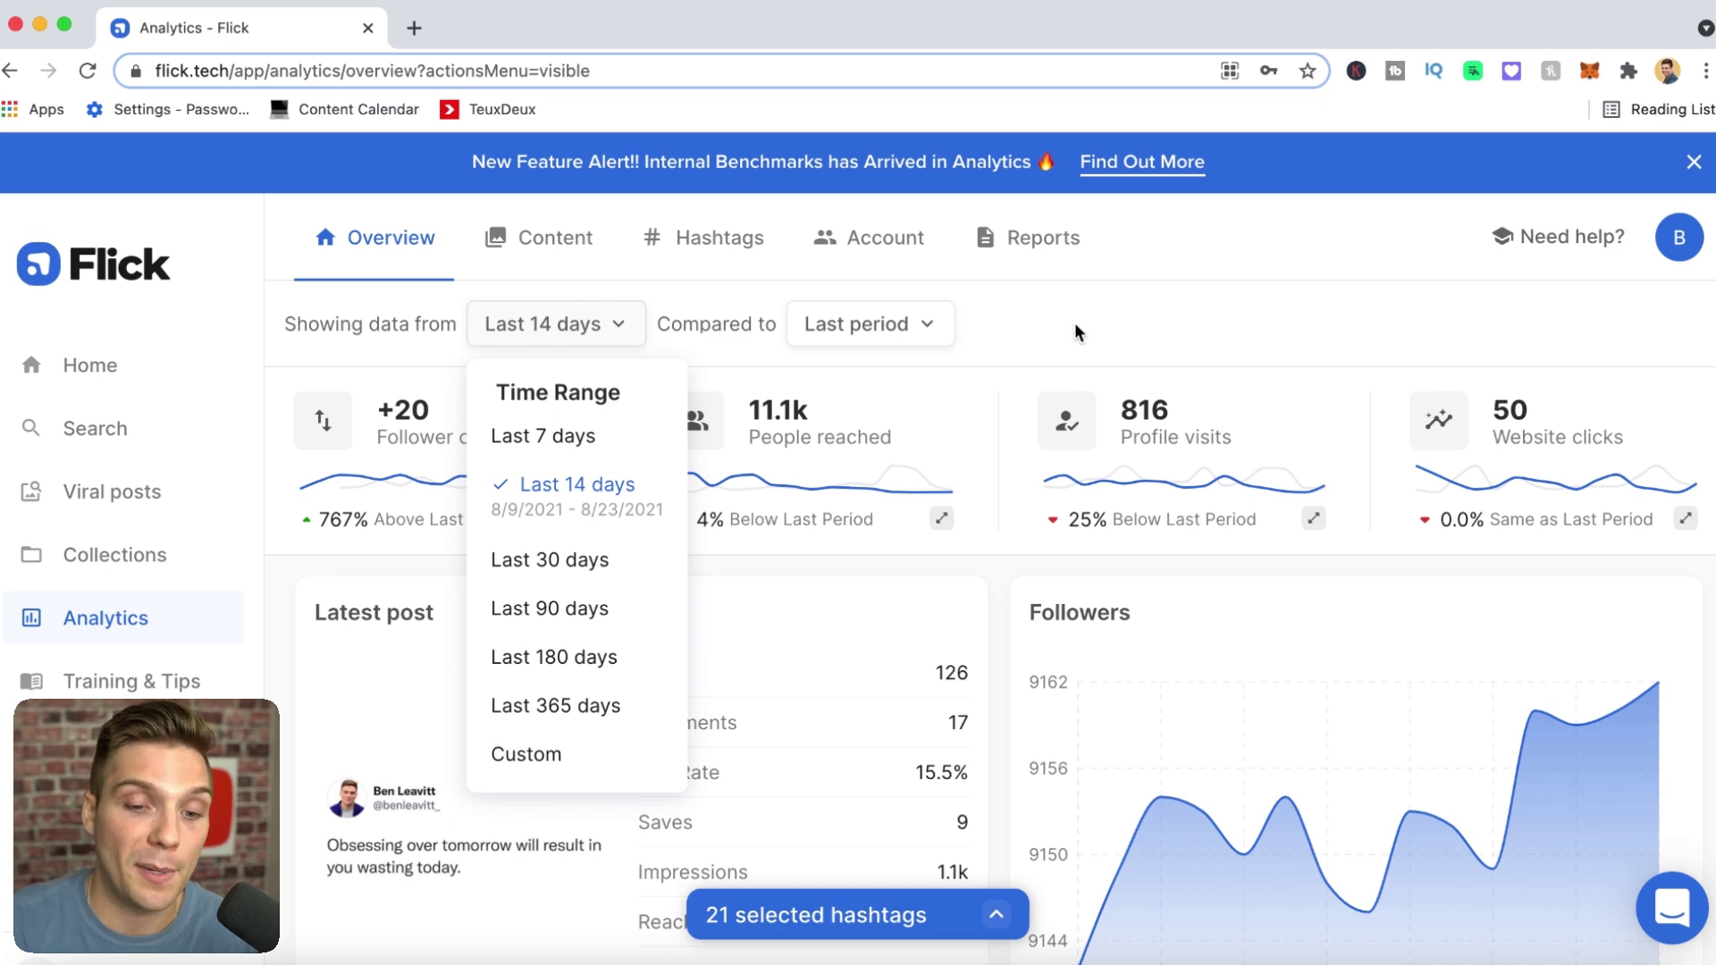
pyautogui.click(1074, 324)
# Examine the analytics overview from the latest post's metrics and ranked hashtags to the follower chart and the sections below
pyautogui.scroll(-2, 984, 528)
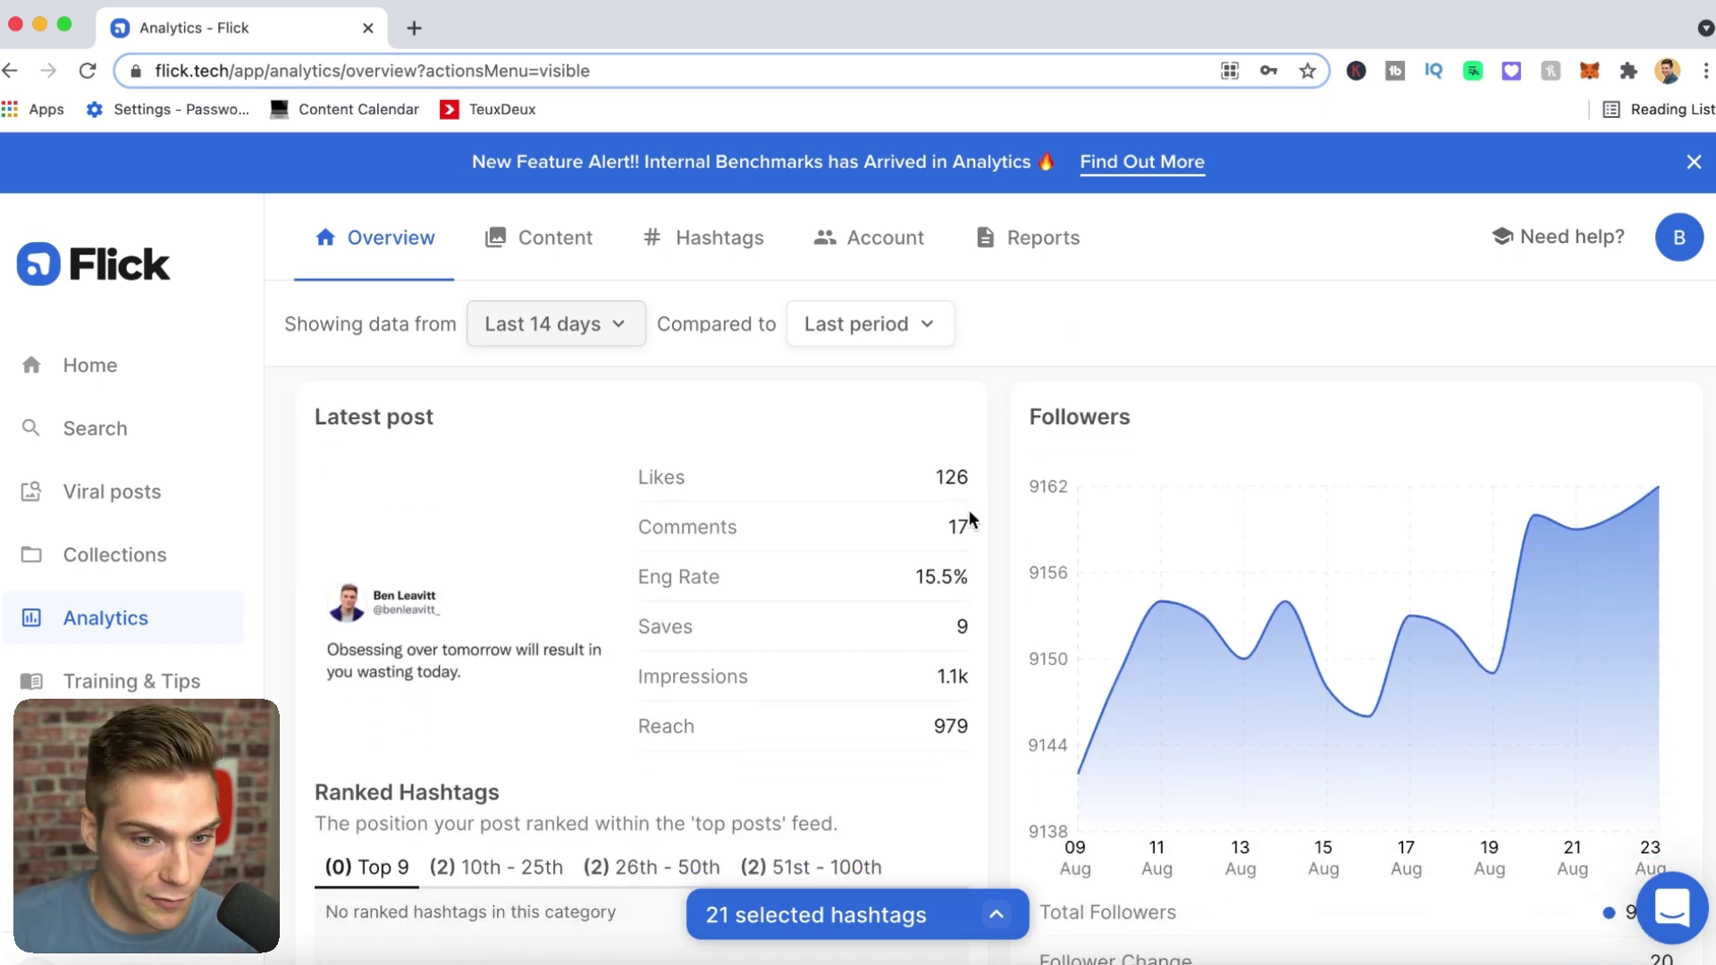
pyautogui.scroll(-10, 969, 516)
pyautogui.scroll(3, 1035, 525)
pyautogui.scroll(-4, 1016, 645)
pyautogui.scroll(-1, 1016, 654)
pyautogui.scroll(12, 994, 536)
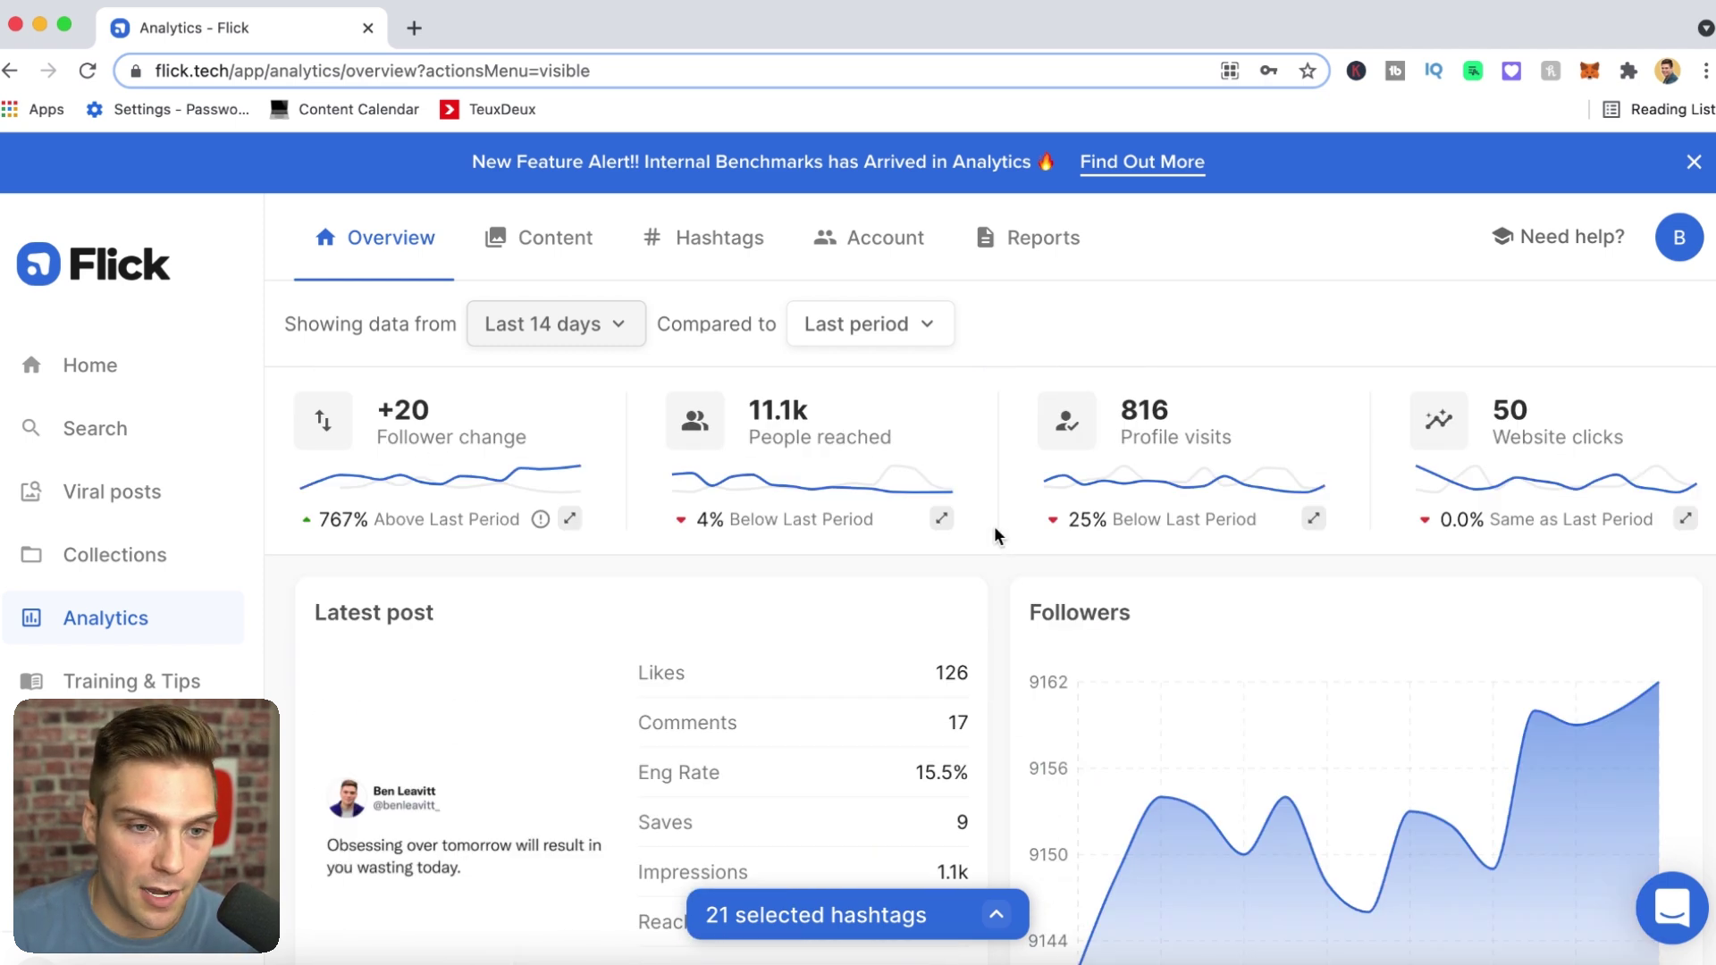
# Open the content analytics and examine the feed posts' ranked hashtags, engagement rates, reach, impressions and likes
pyautogui.click(527, 241)
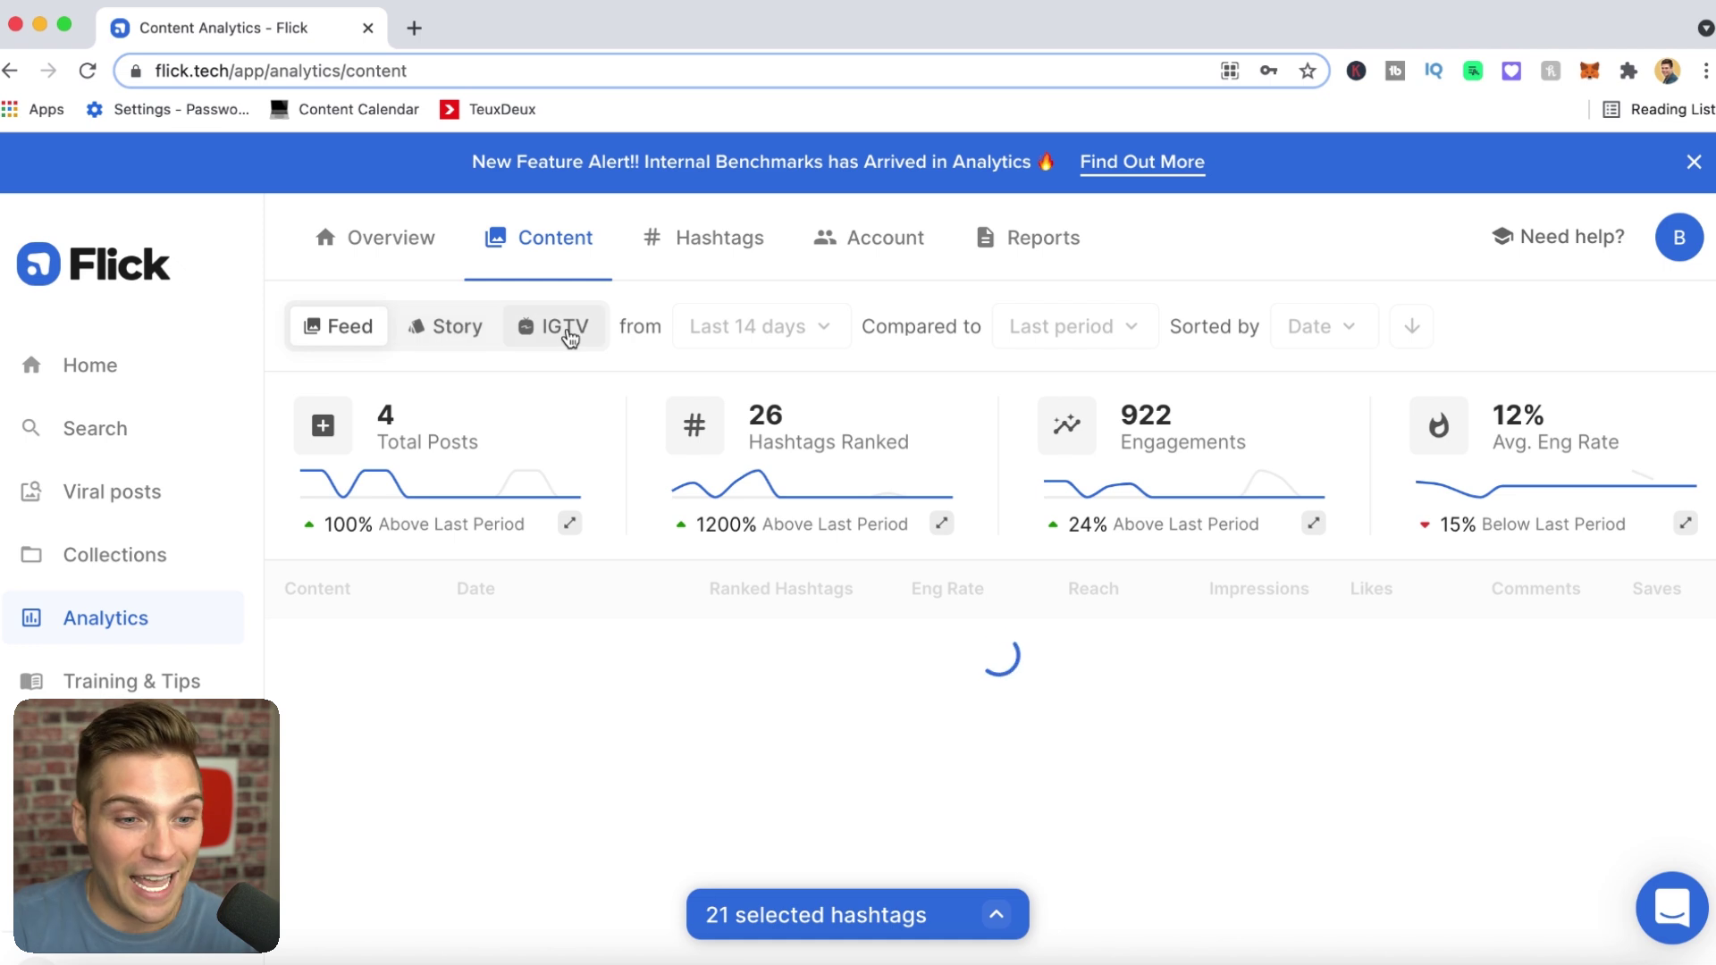
pyautogui.moveTo(767, 506)
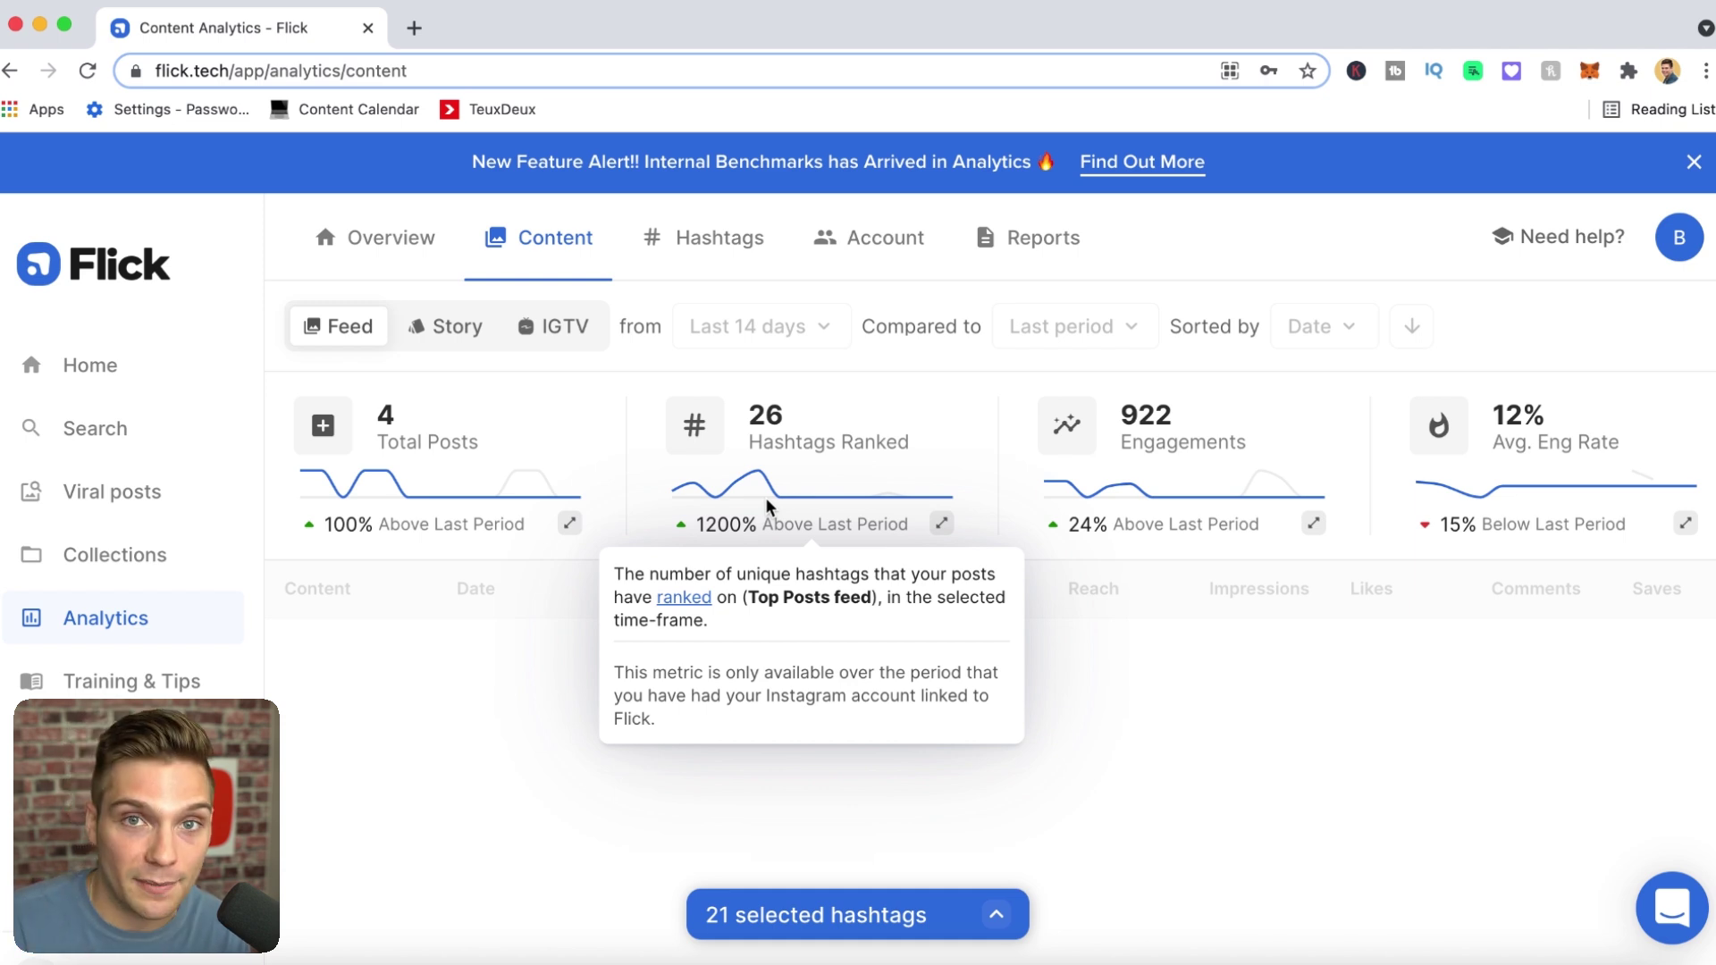
pyautogui.scroll(-3, 561, 685)
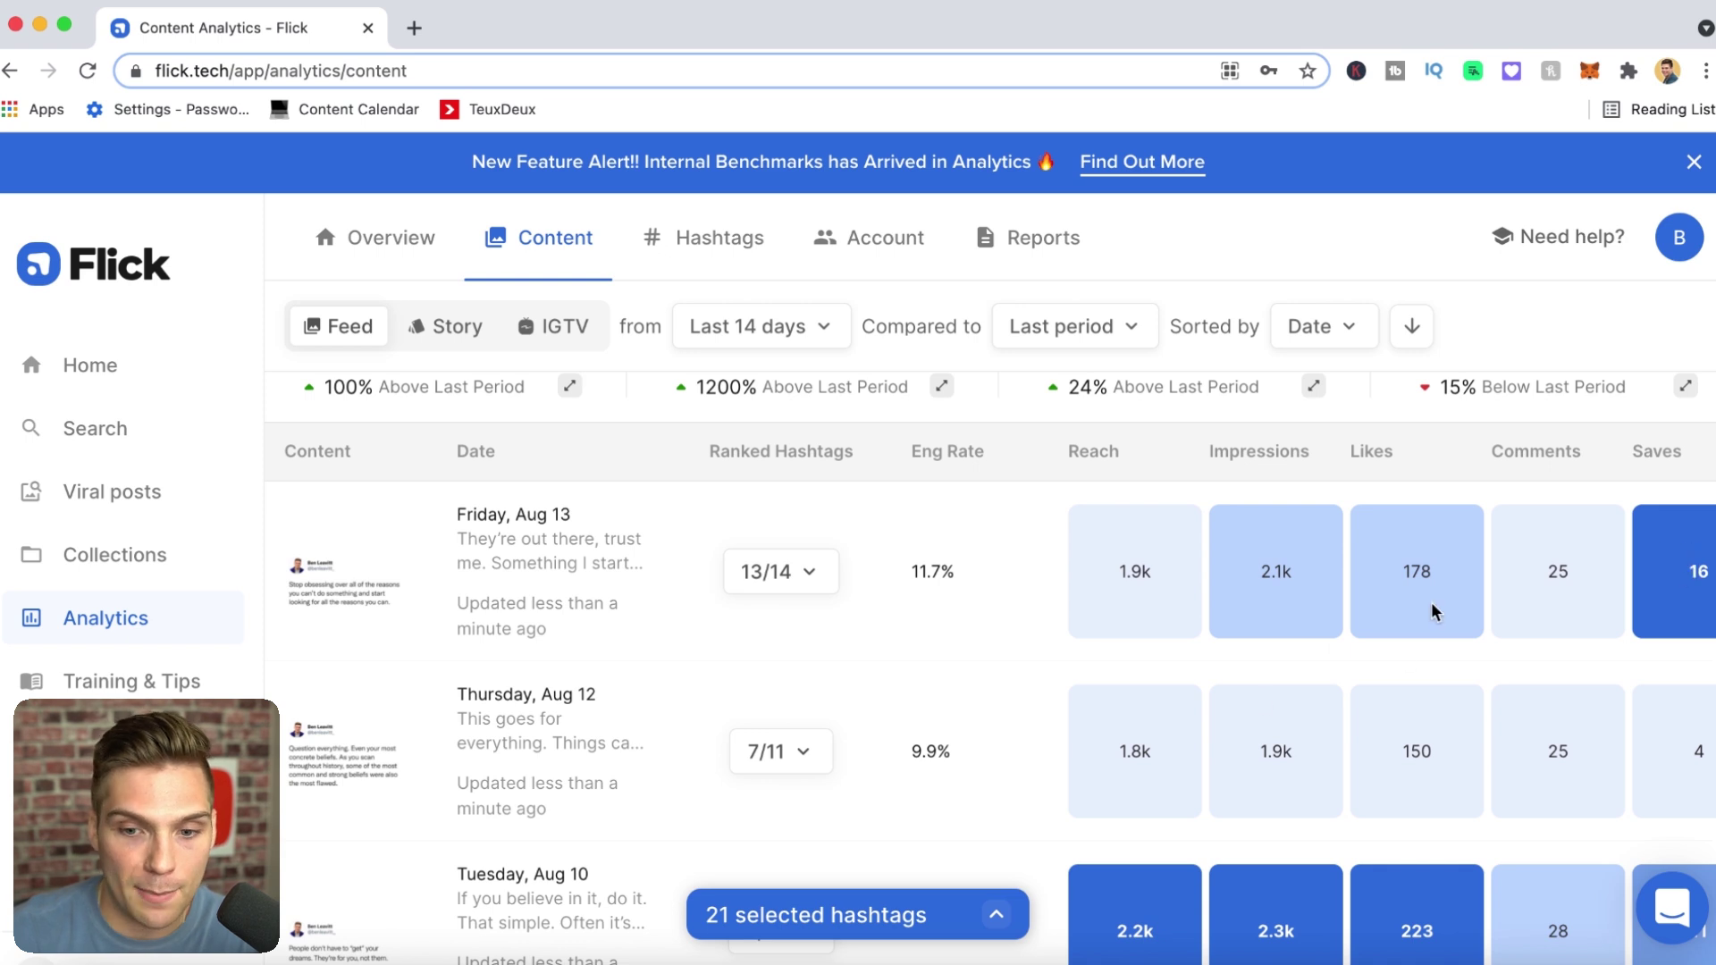
pyautogui.scroll(-3, 1193, 739)
pyautogui.scroll(-1, 1193, 740)
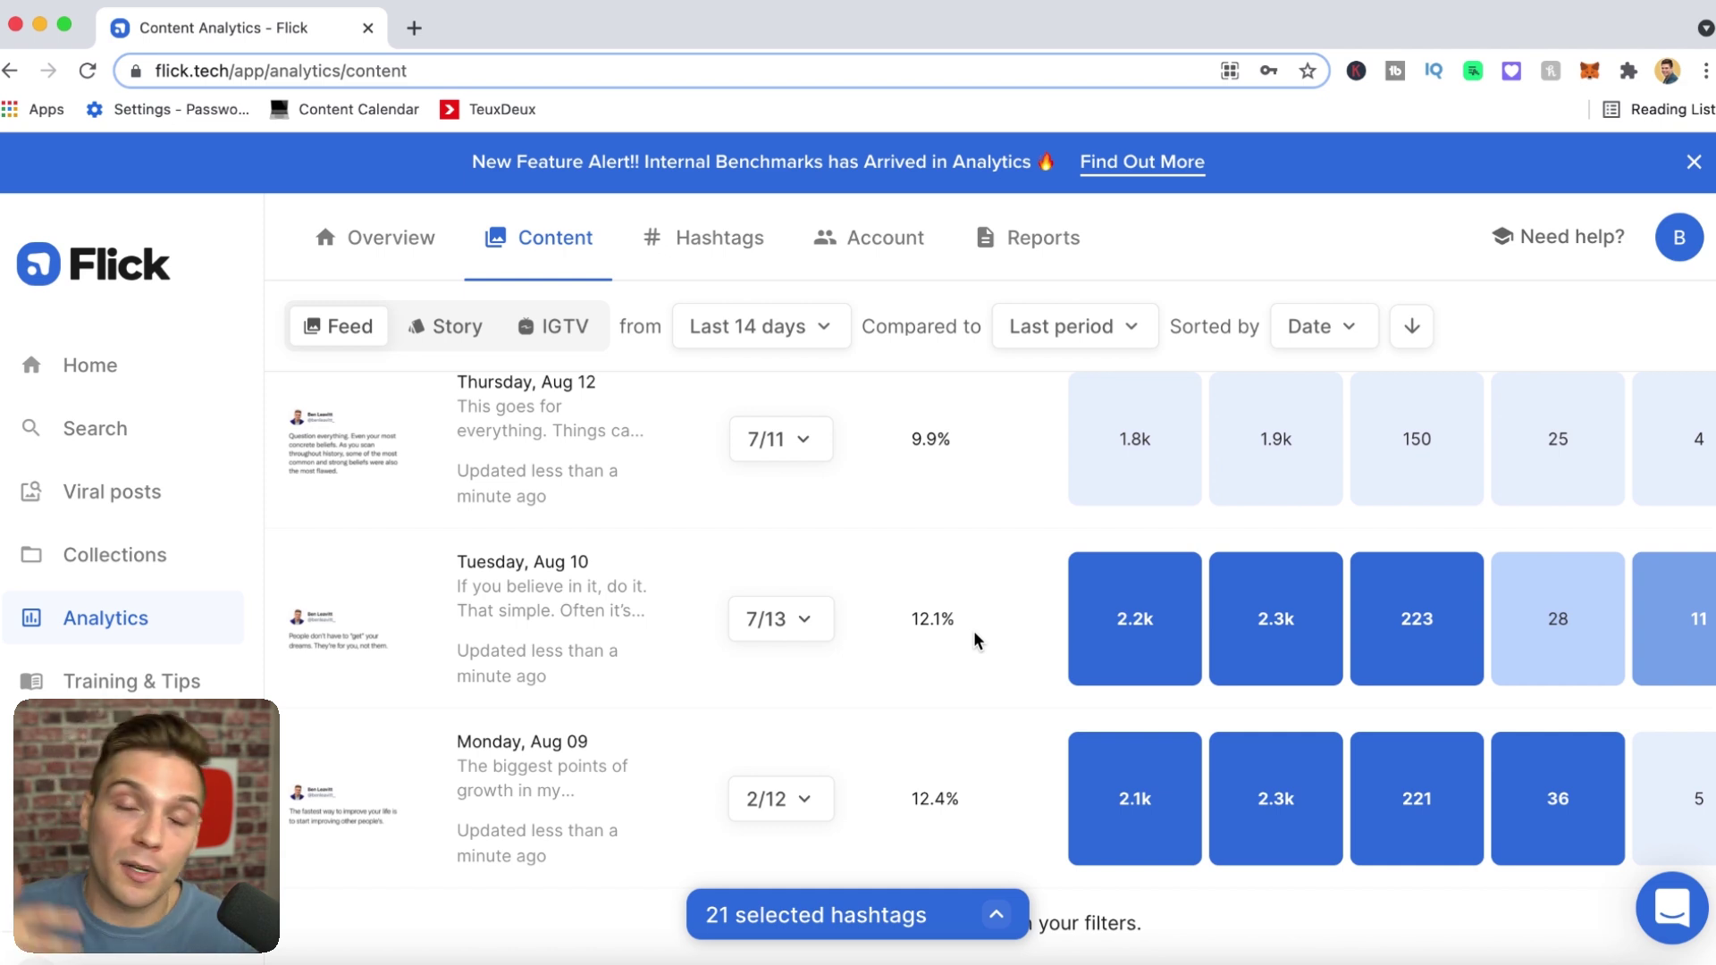
# Open the hashtag analytics and examine the usage metrics, ranking positions and performance groups
pyautogui.click(715, 255)
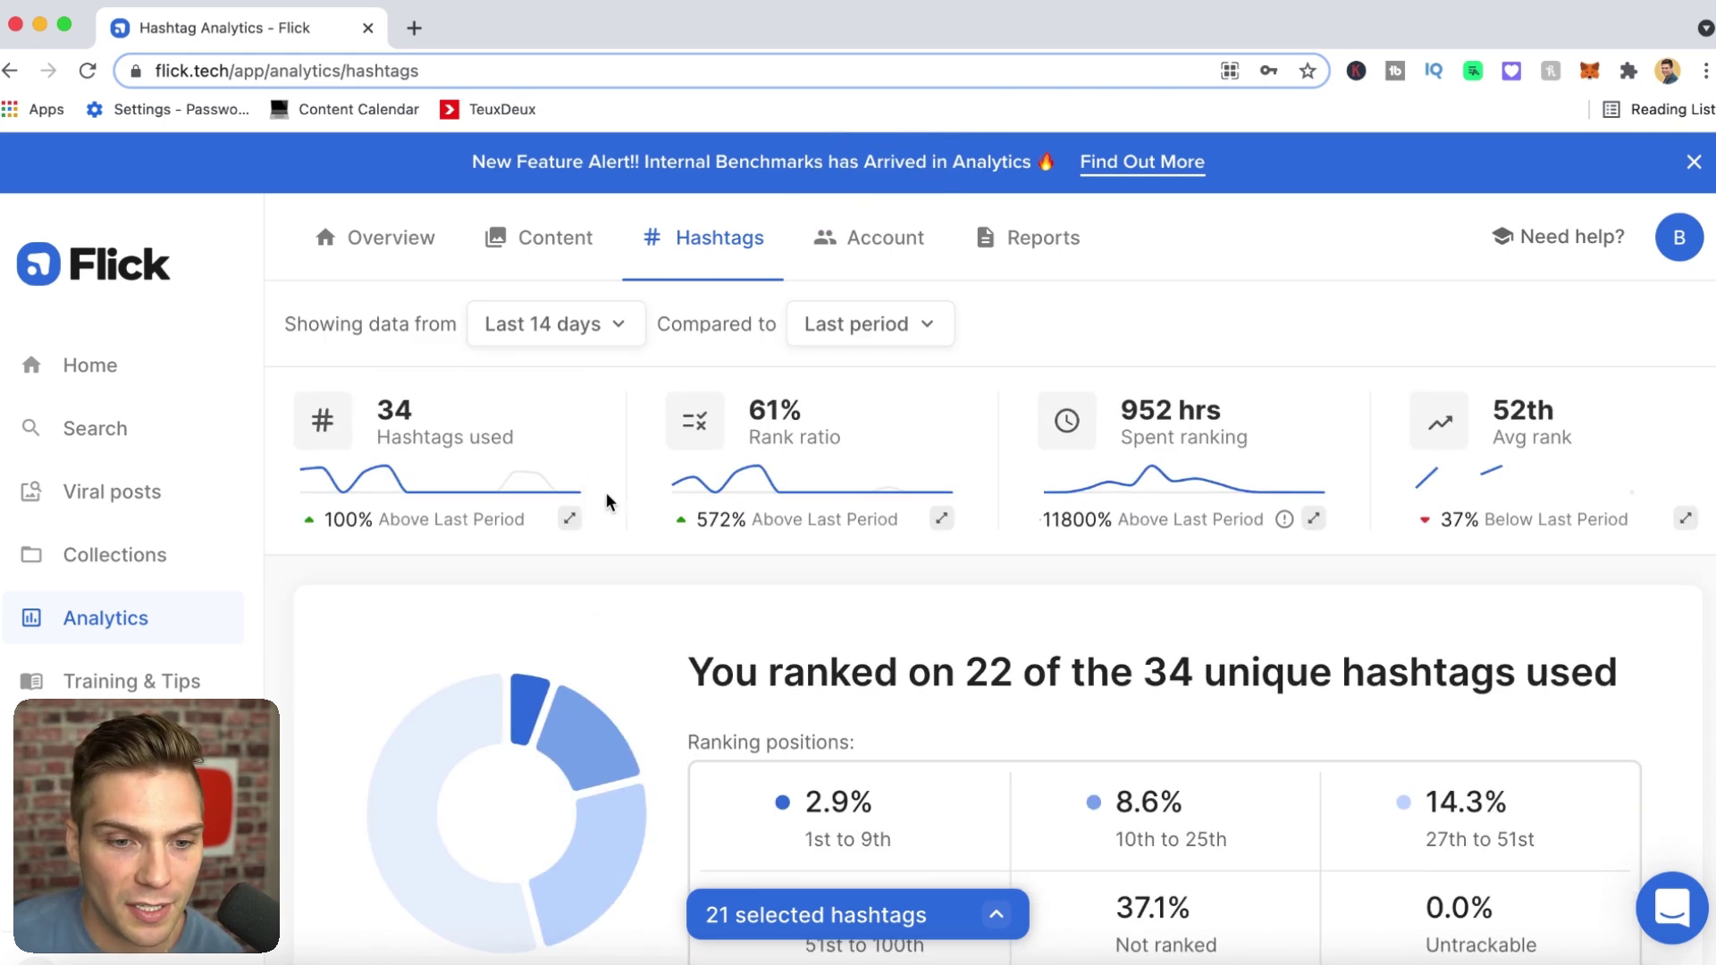
pyautogui.moveTo(564, 493)
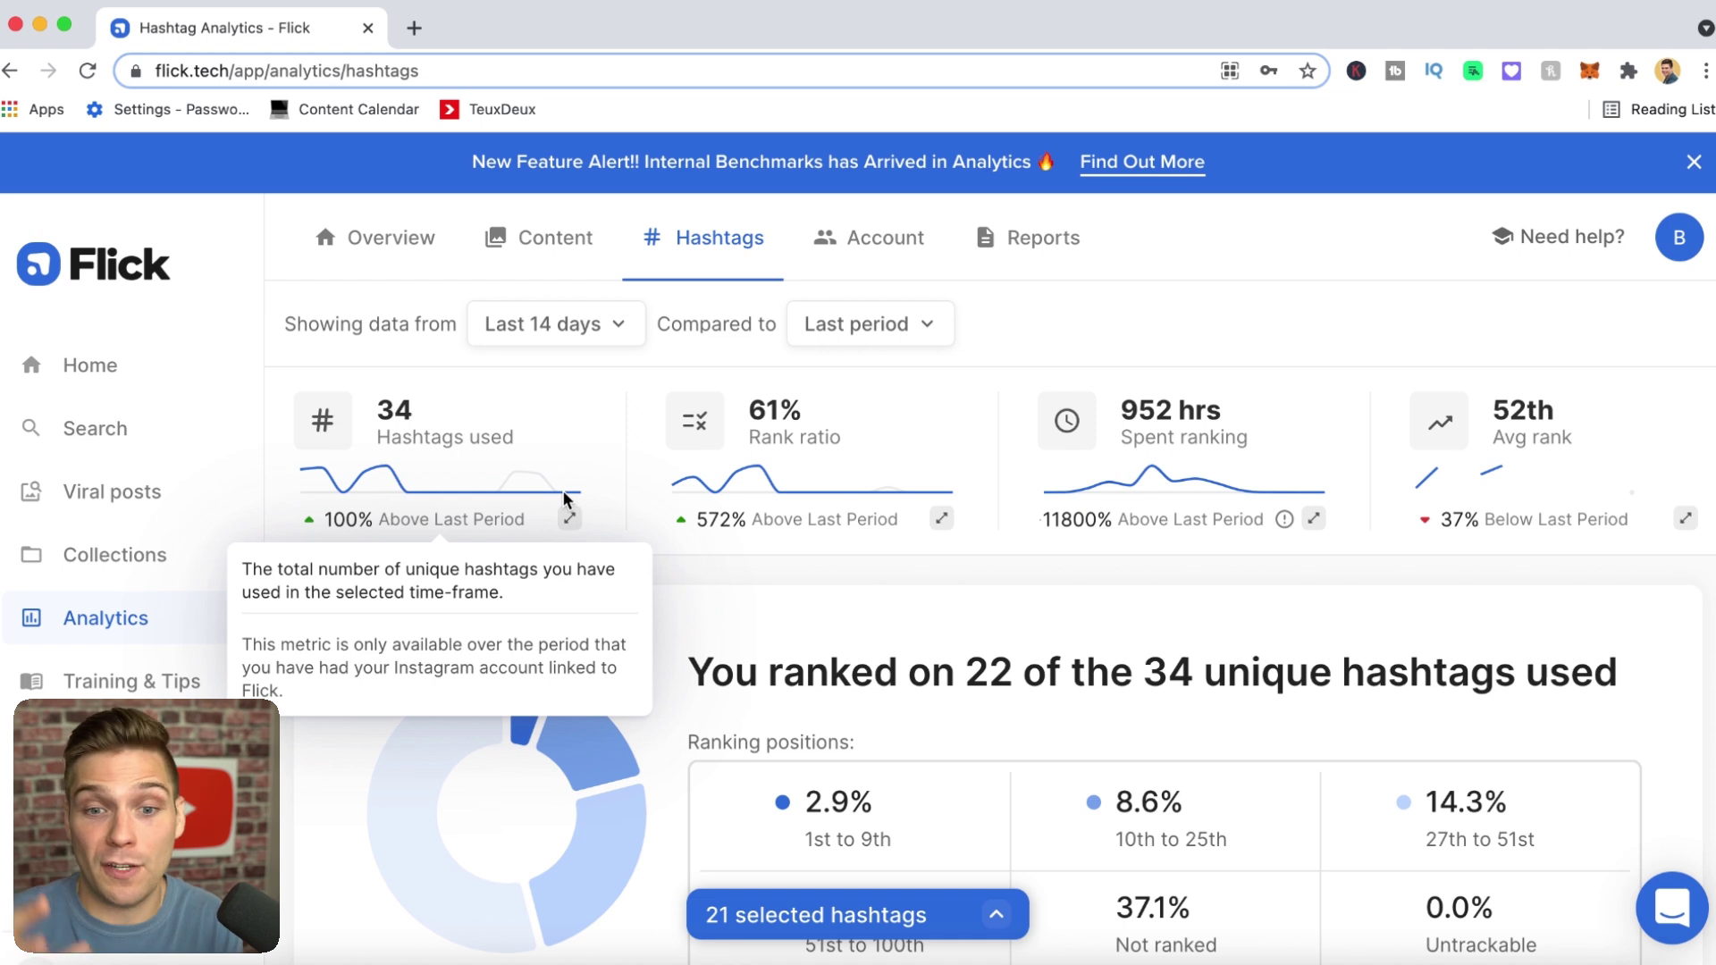
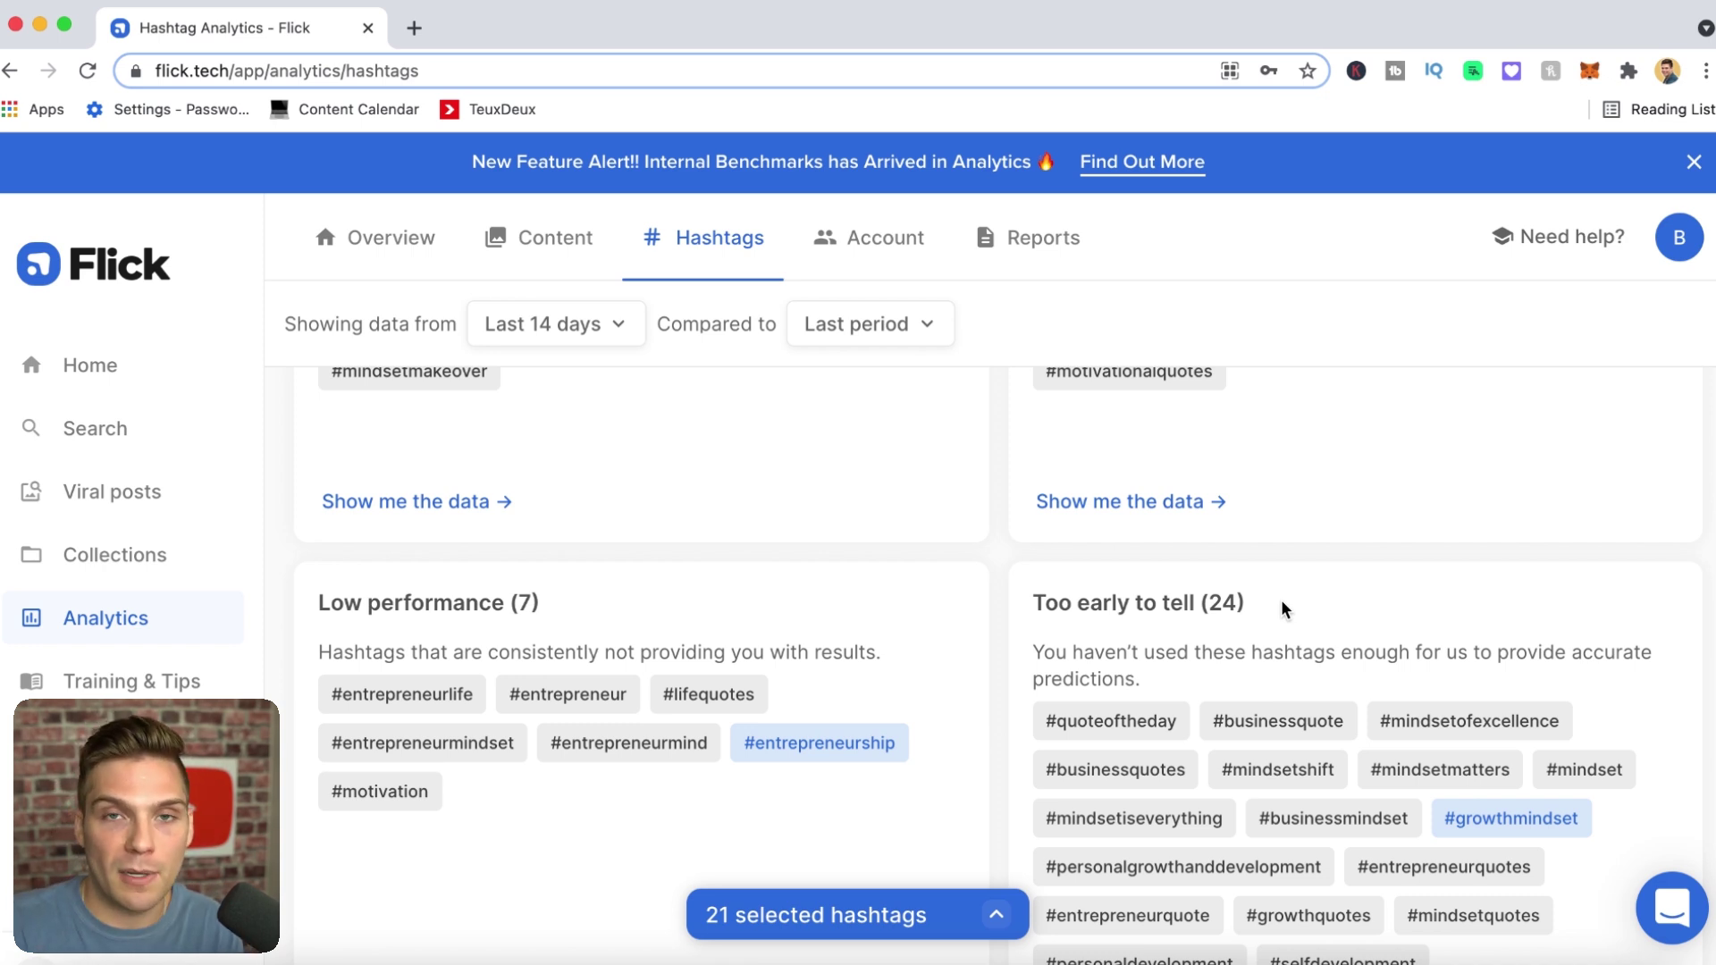
# Open the account analytics and examine the audience's activity by day and hour, top countries, top cities and top languages
pyautogui.click(880, 238)
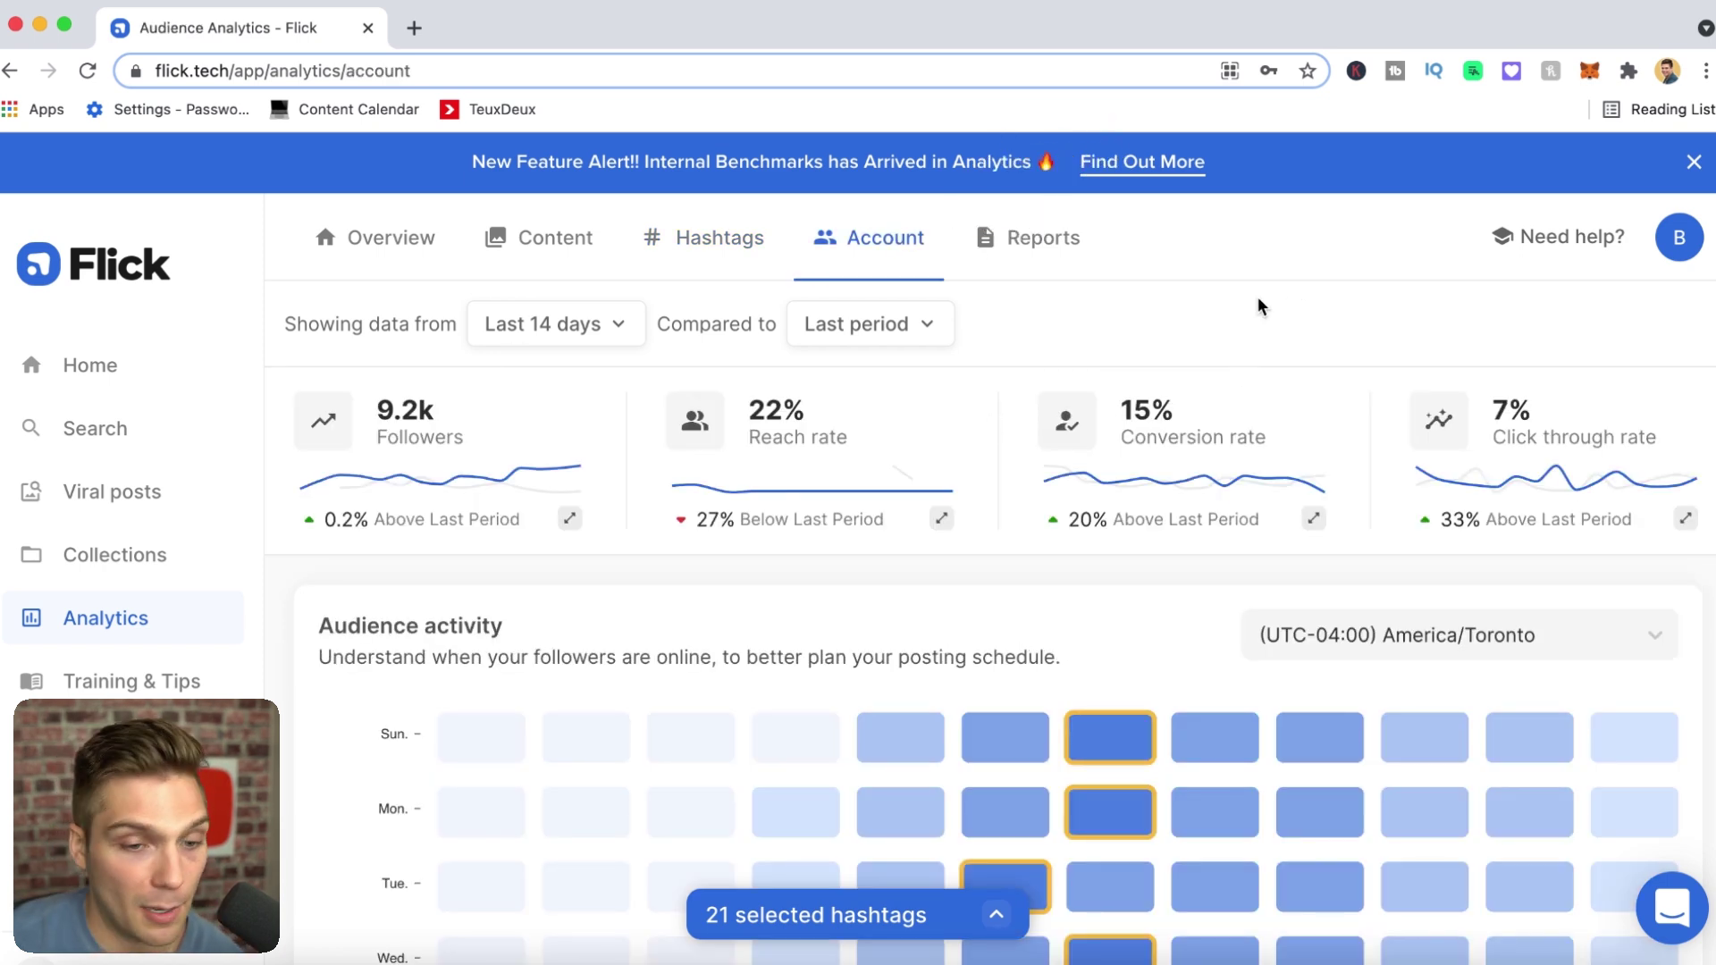
pyautogui.scroll(-2, 1258, 299)
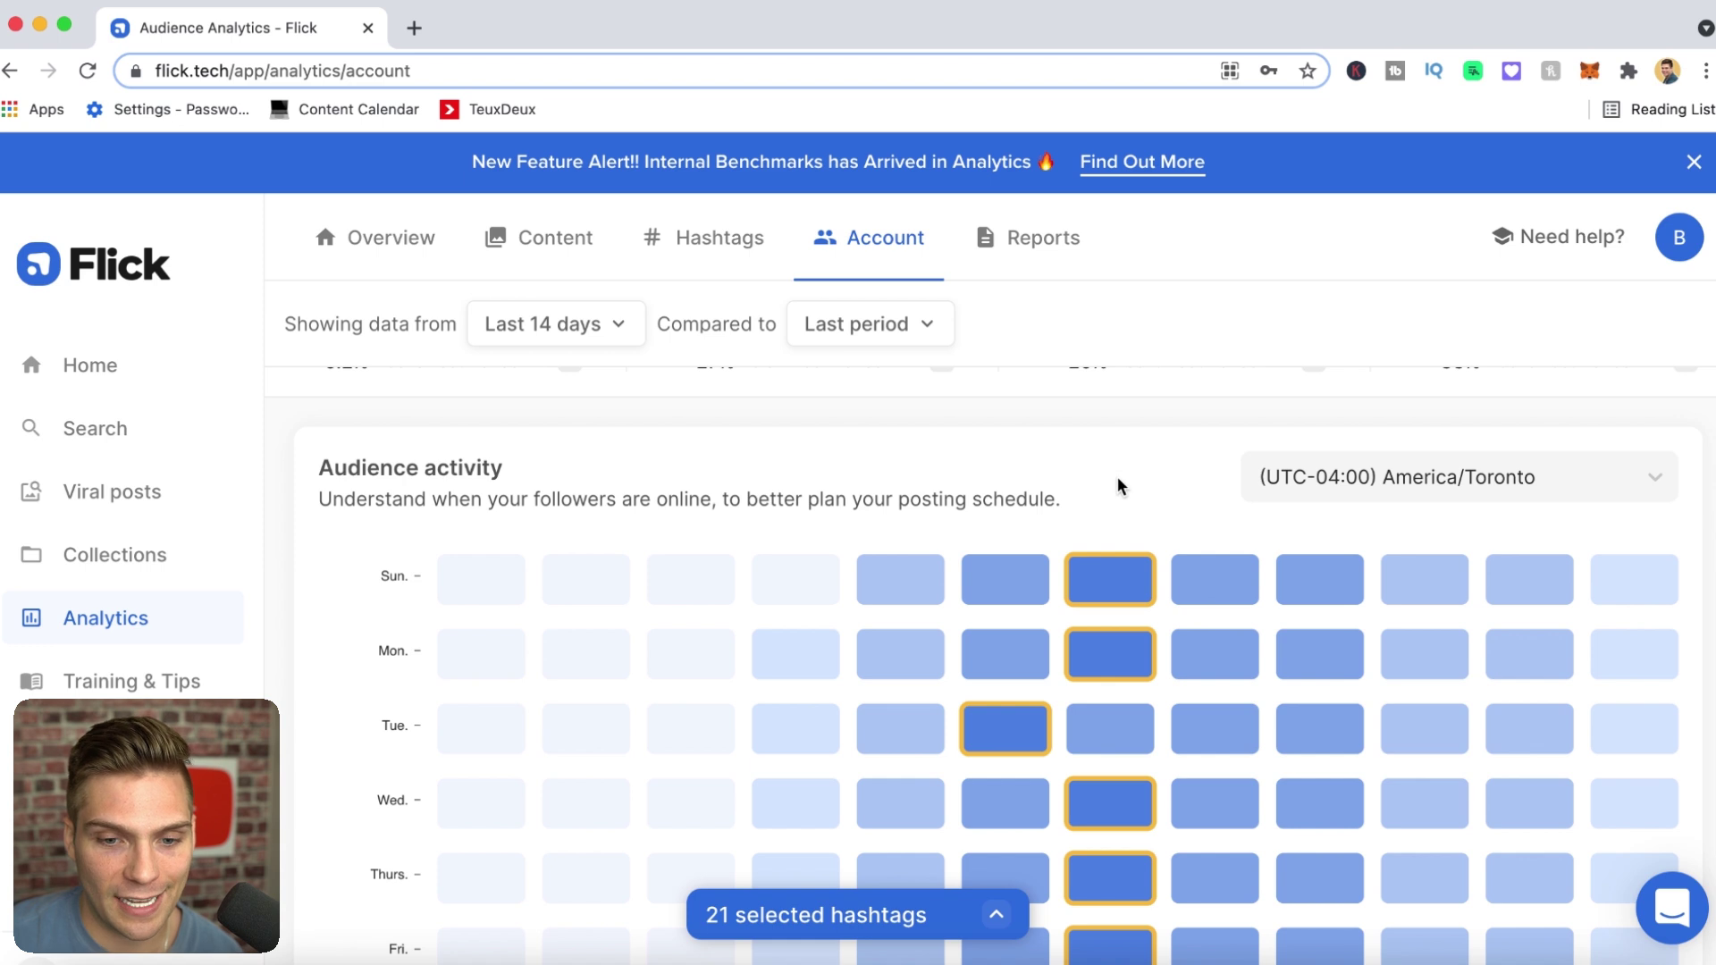
pyautogui.scroll(-2, 1117, 482)
pyautogui.moveTo(1099, 663)
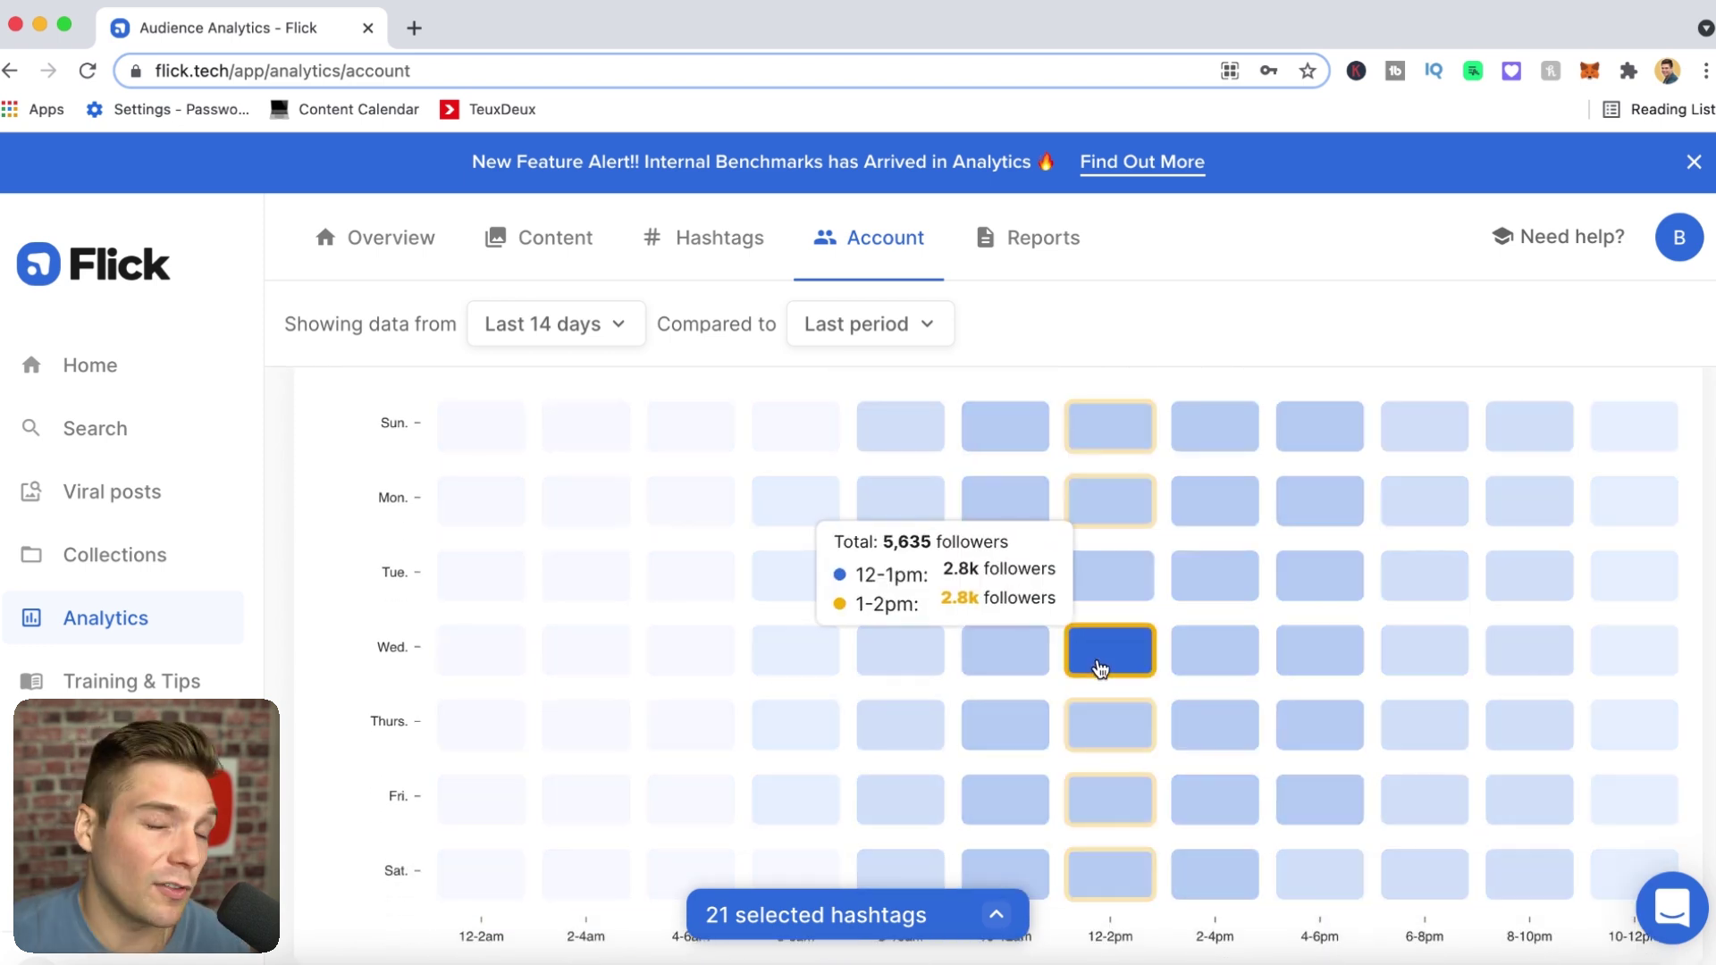
pyautogui.scroll(-6, 1099, 663)
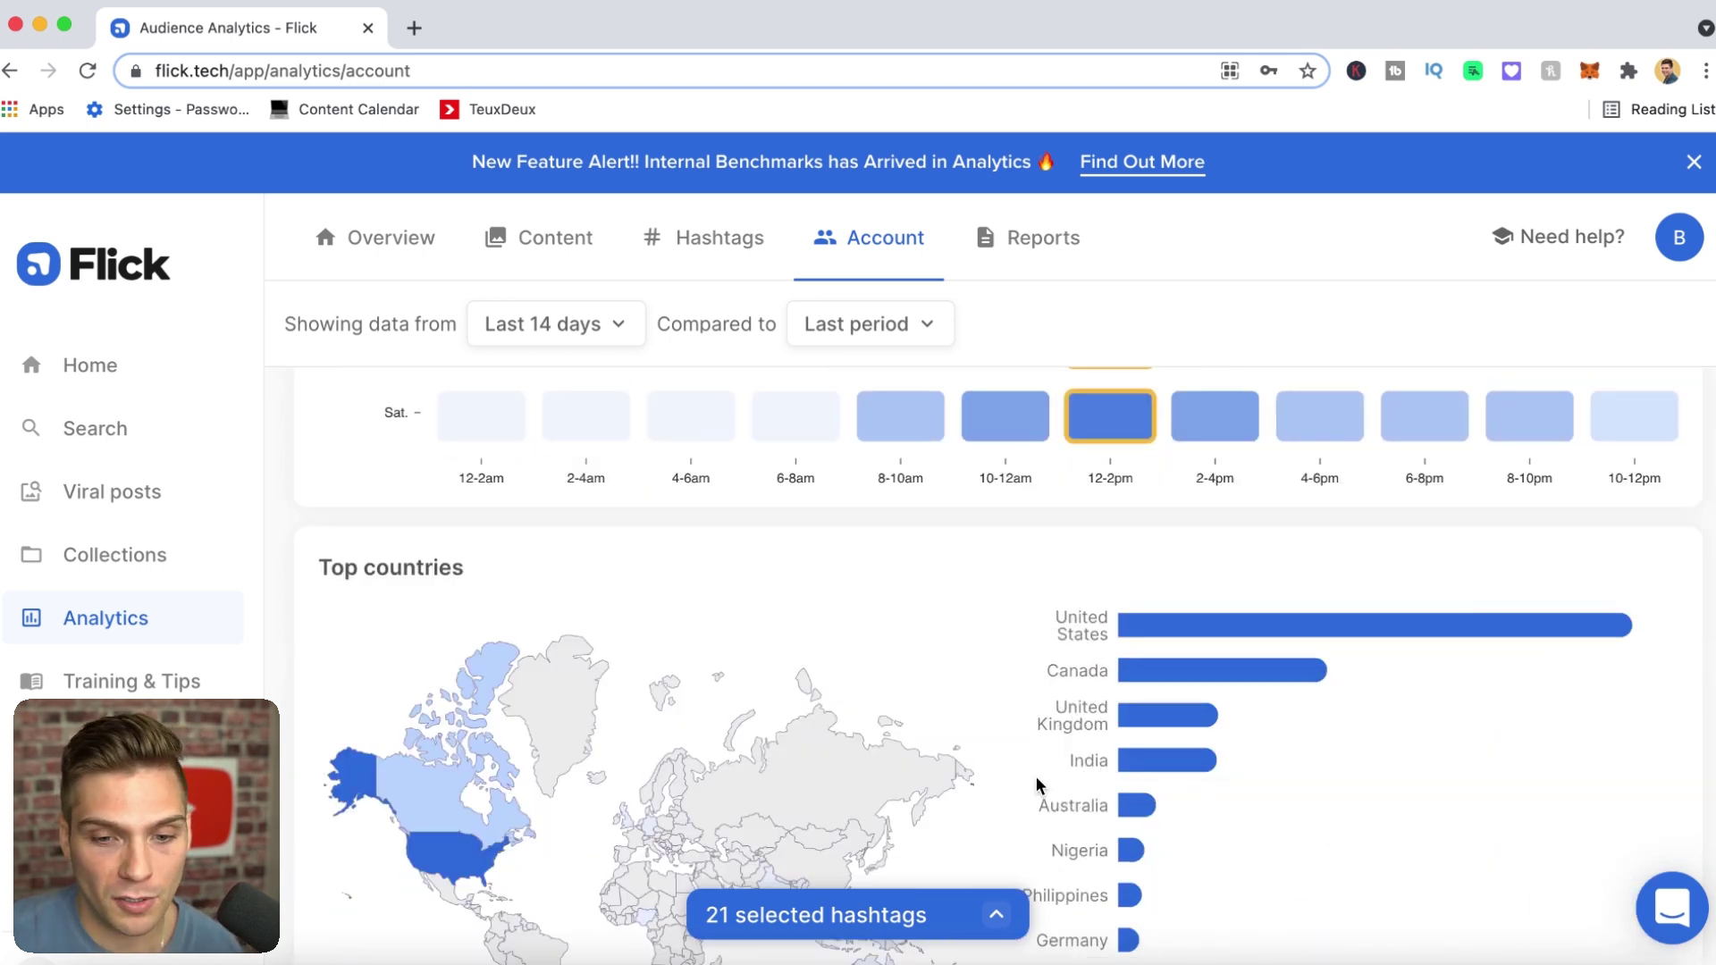
pyautogui.scroll(-3, 1036, 776)
pyautogui.moveTo(1272, 522)
pyautogui.scroll(-1, 1274, 527)
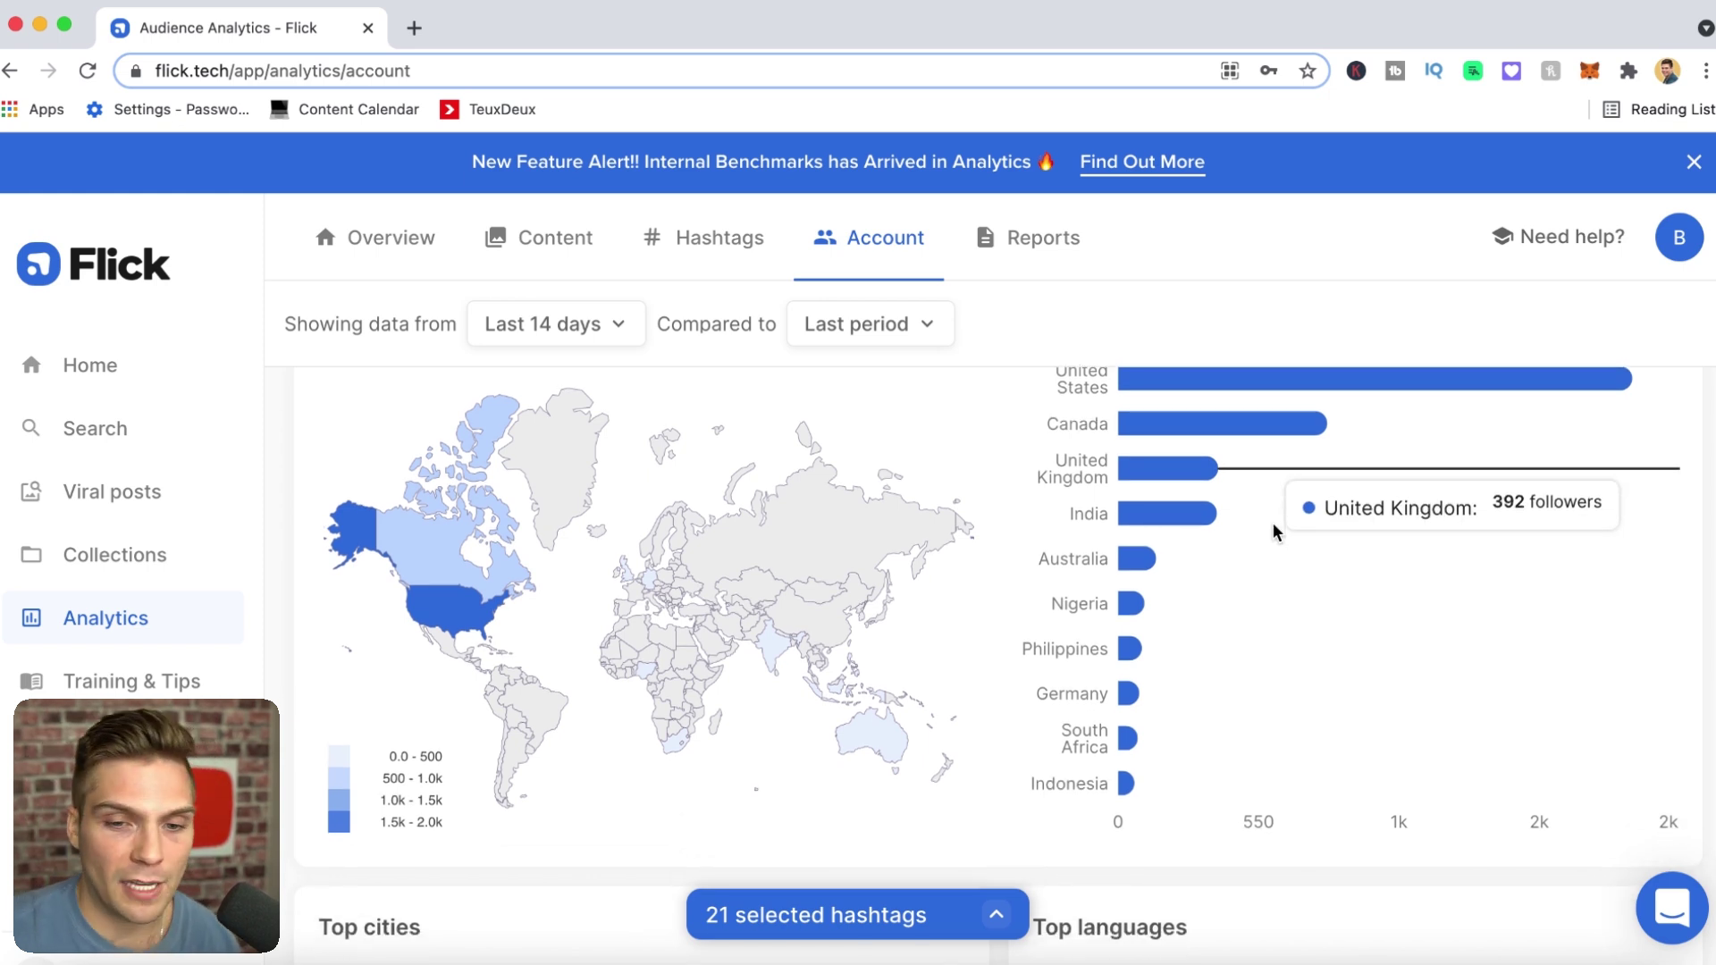
pyautogui.scroll(-3, 1273, 522)
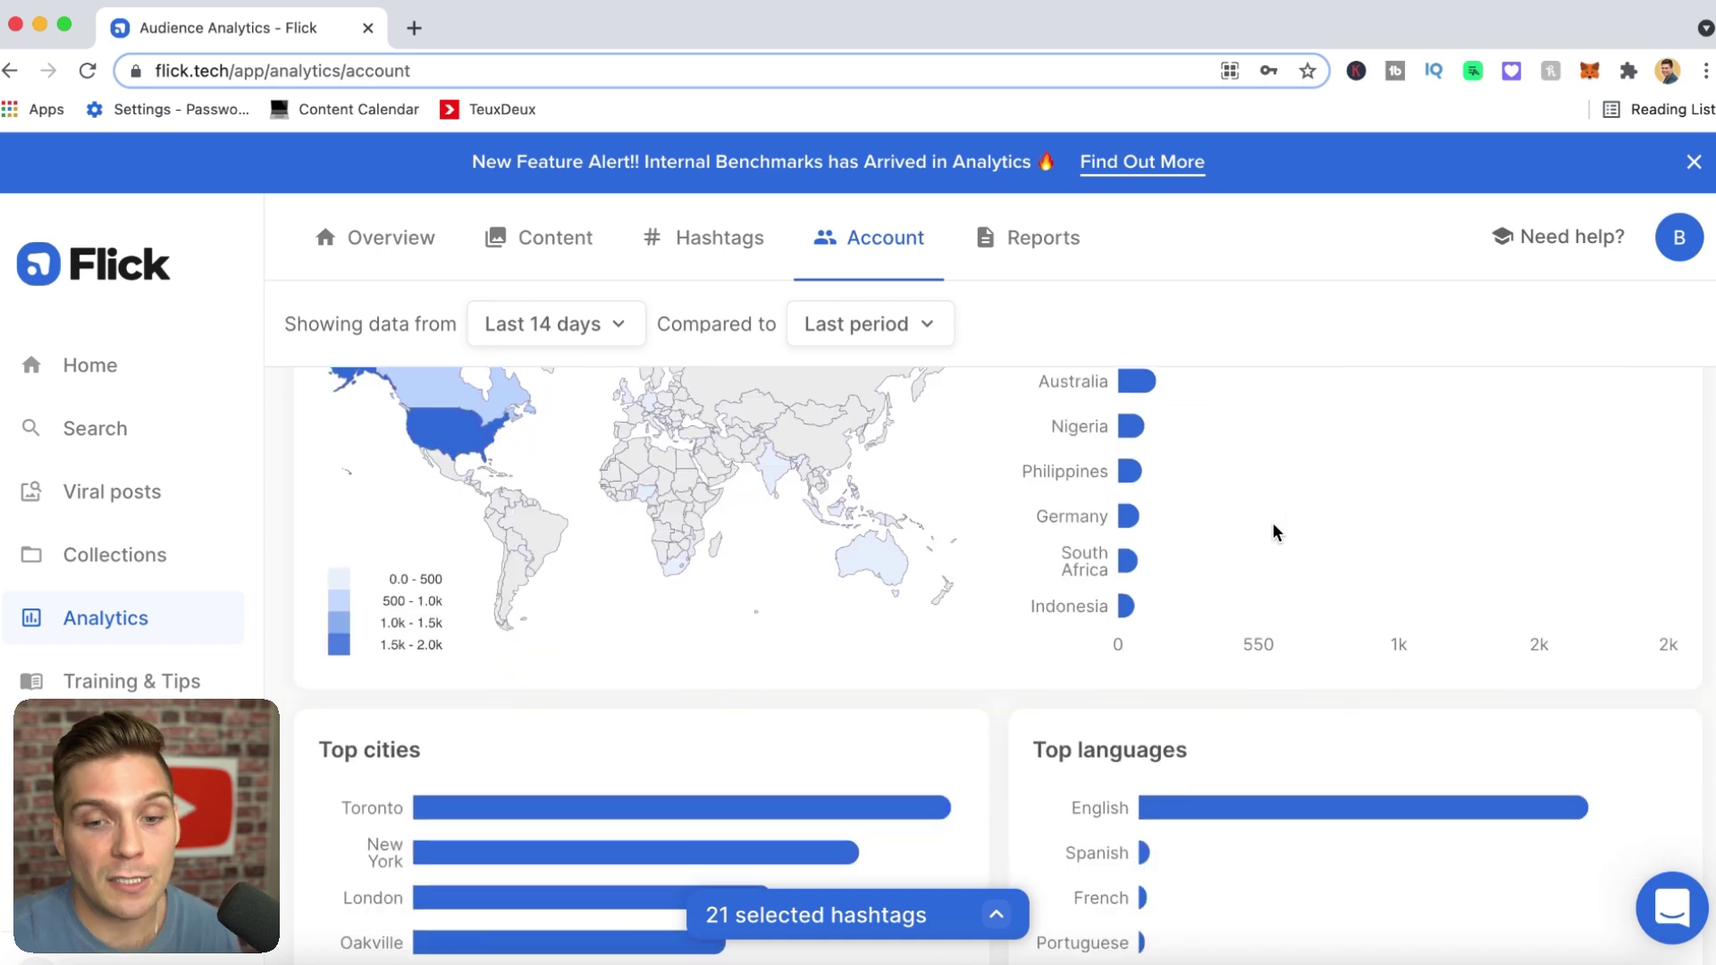
# Examine the audience's full top cities and top languages rankings, and revisit the top countries map
pyautogui.scroll(-3, 1273, 527)
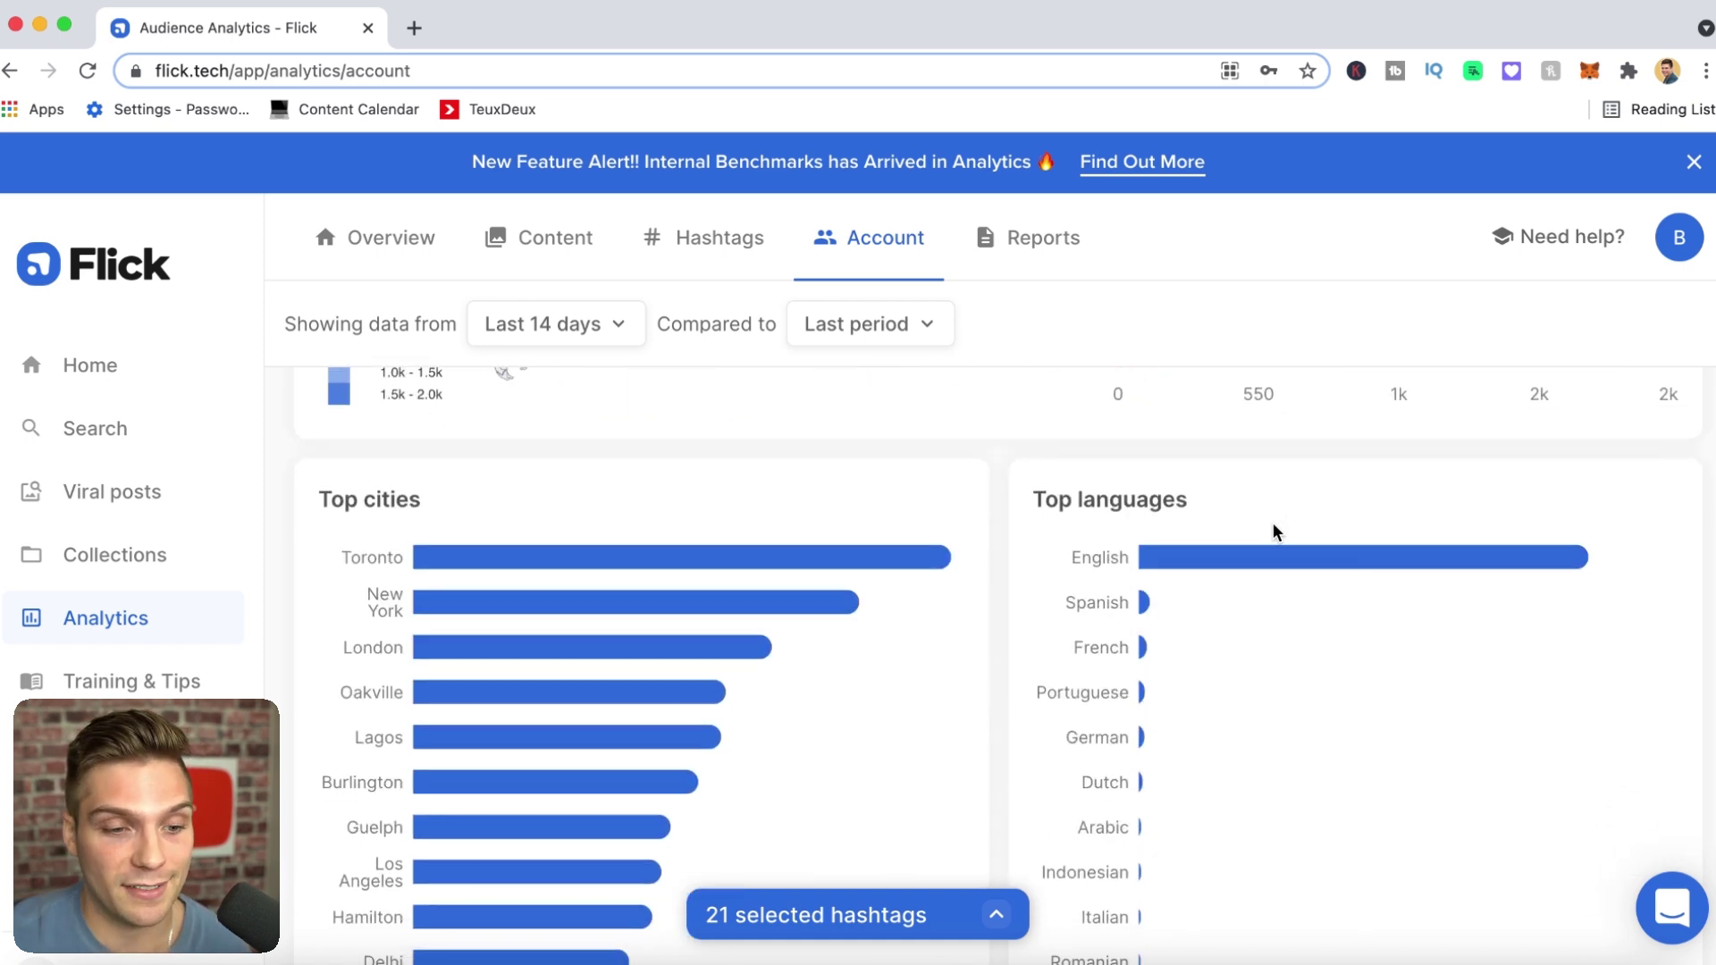
pyautogui.scroll(8, 974, 578)
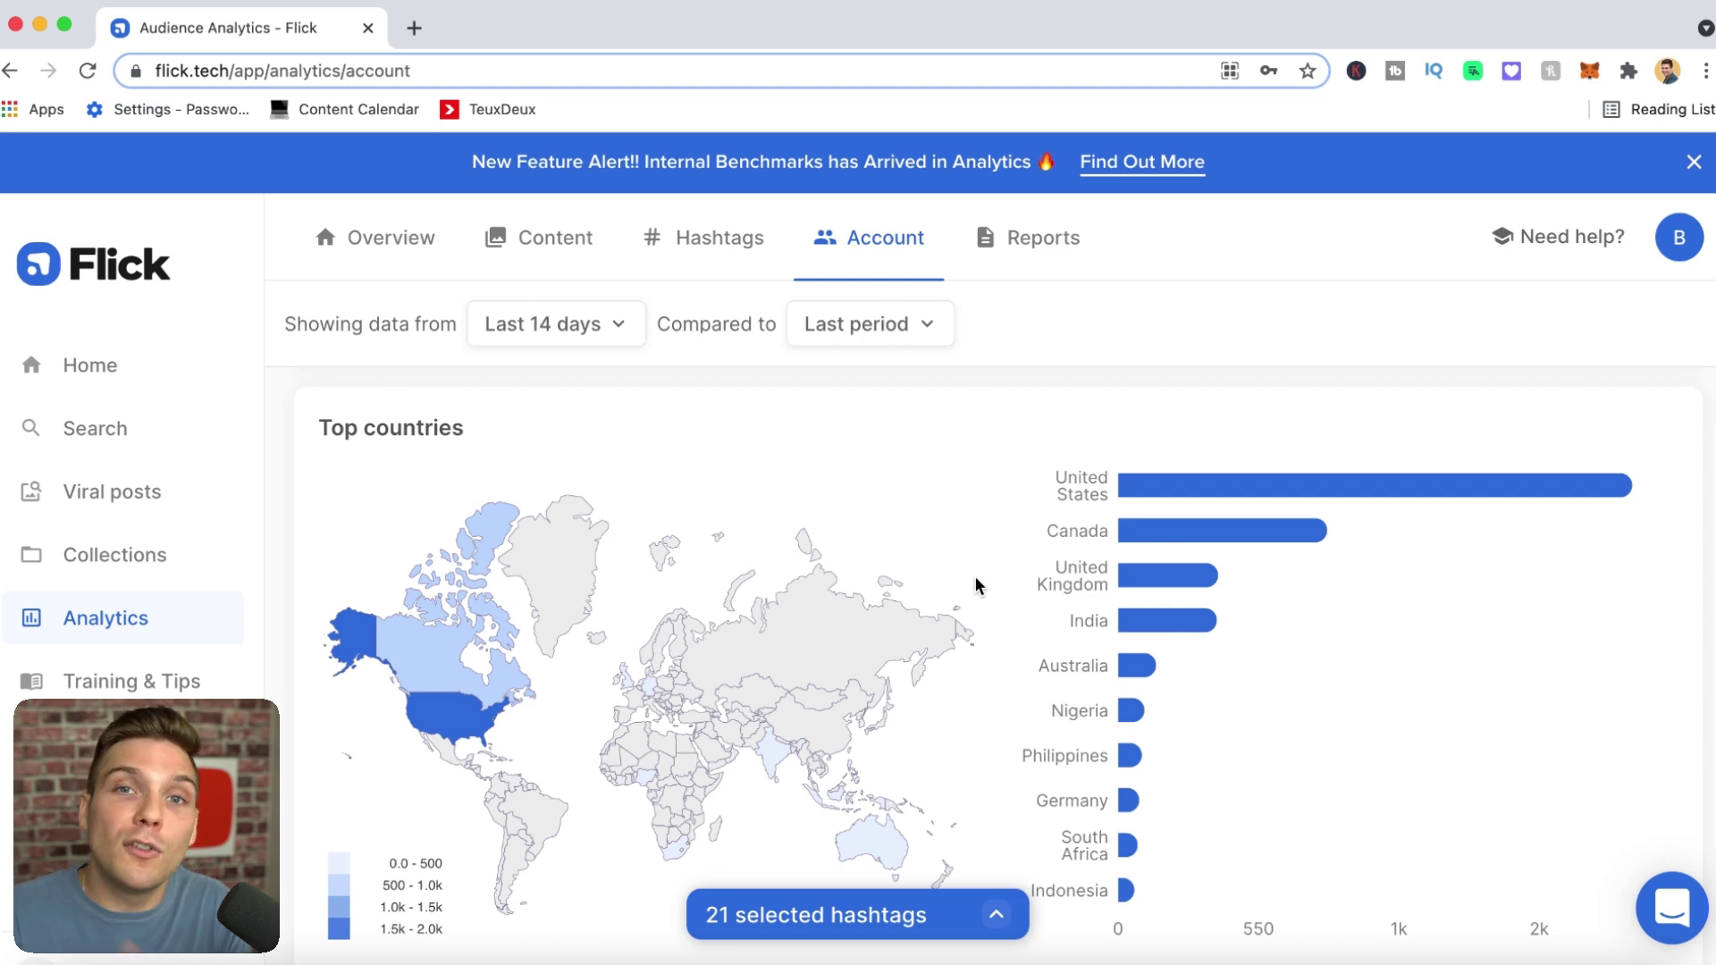
# Expand the follower change chart from the analytics overview and set its comparison to Similar accounts
pyautogui.click(1062, 270)
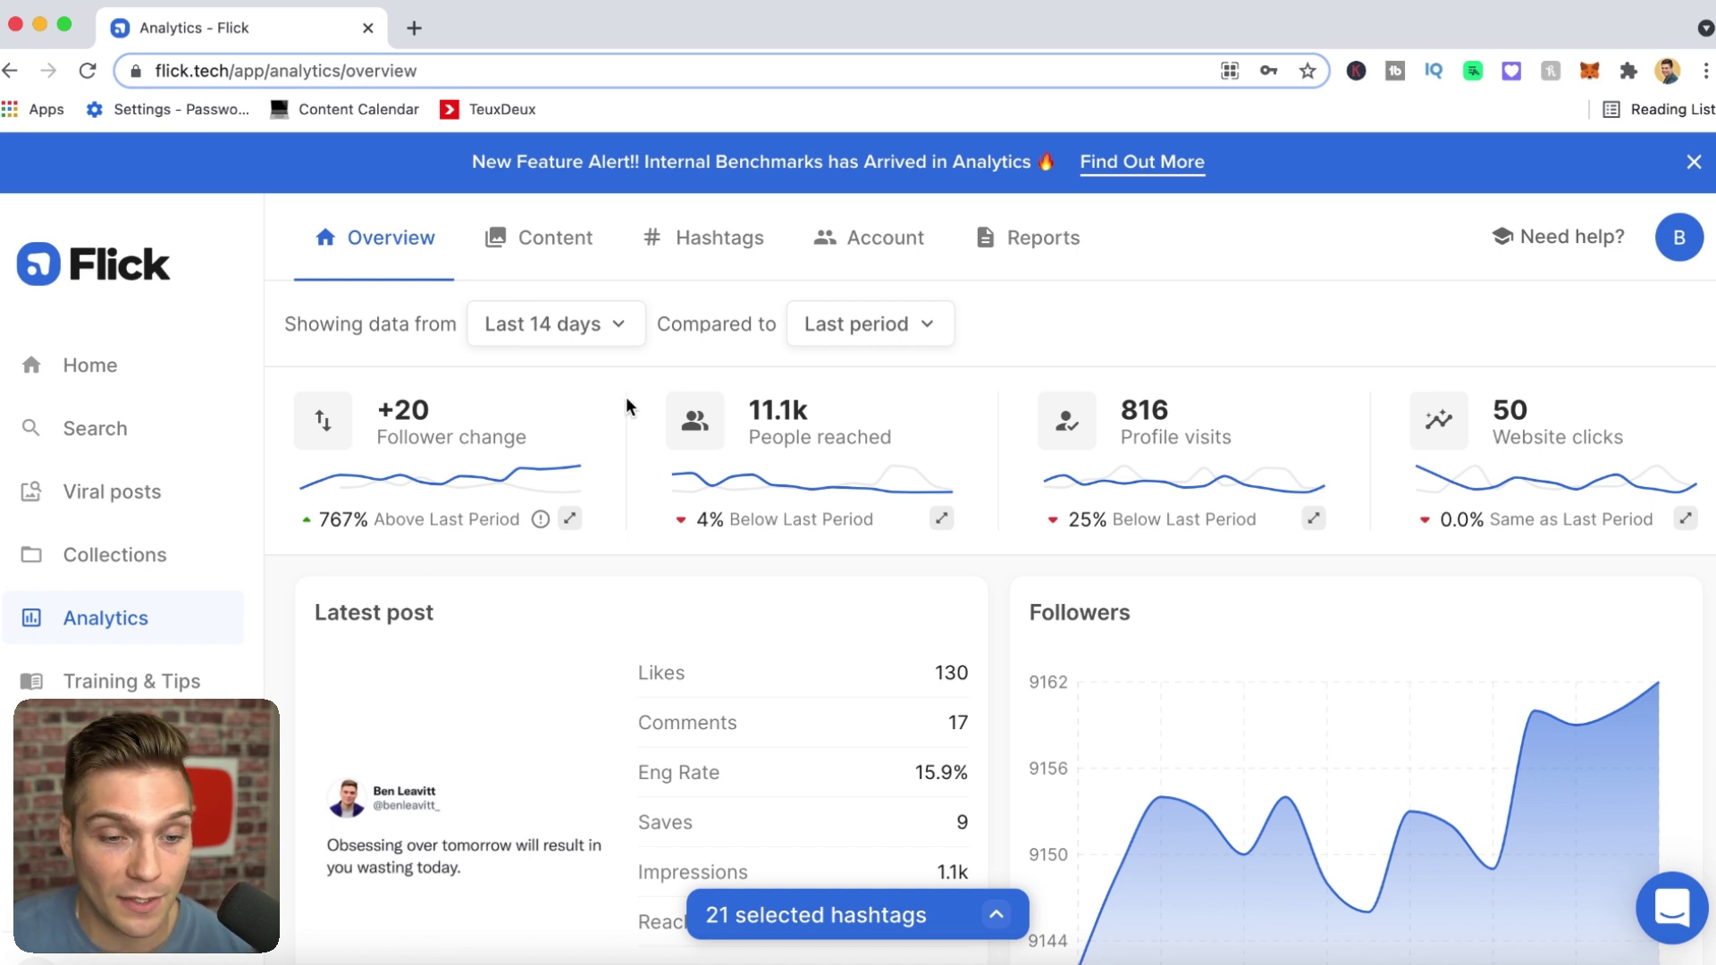
pyautogui.moveTo(554, 516)
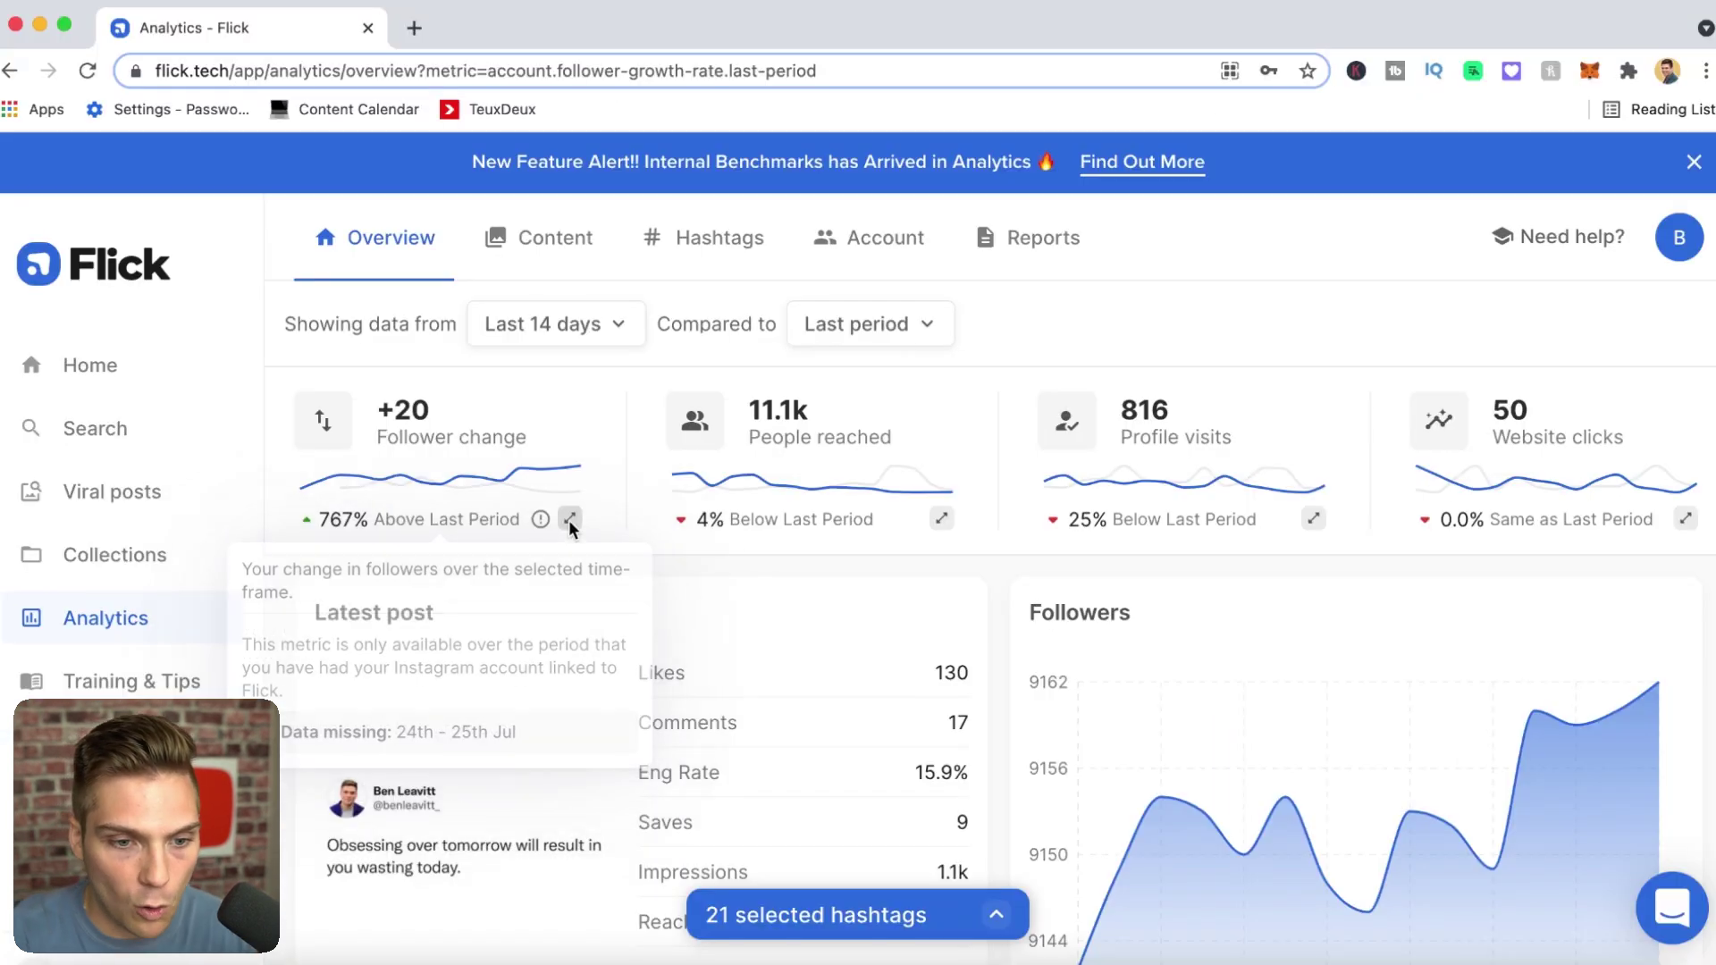
pyautogui.click(1062, 483)
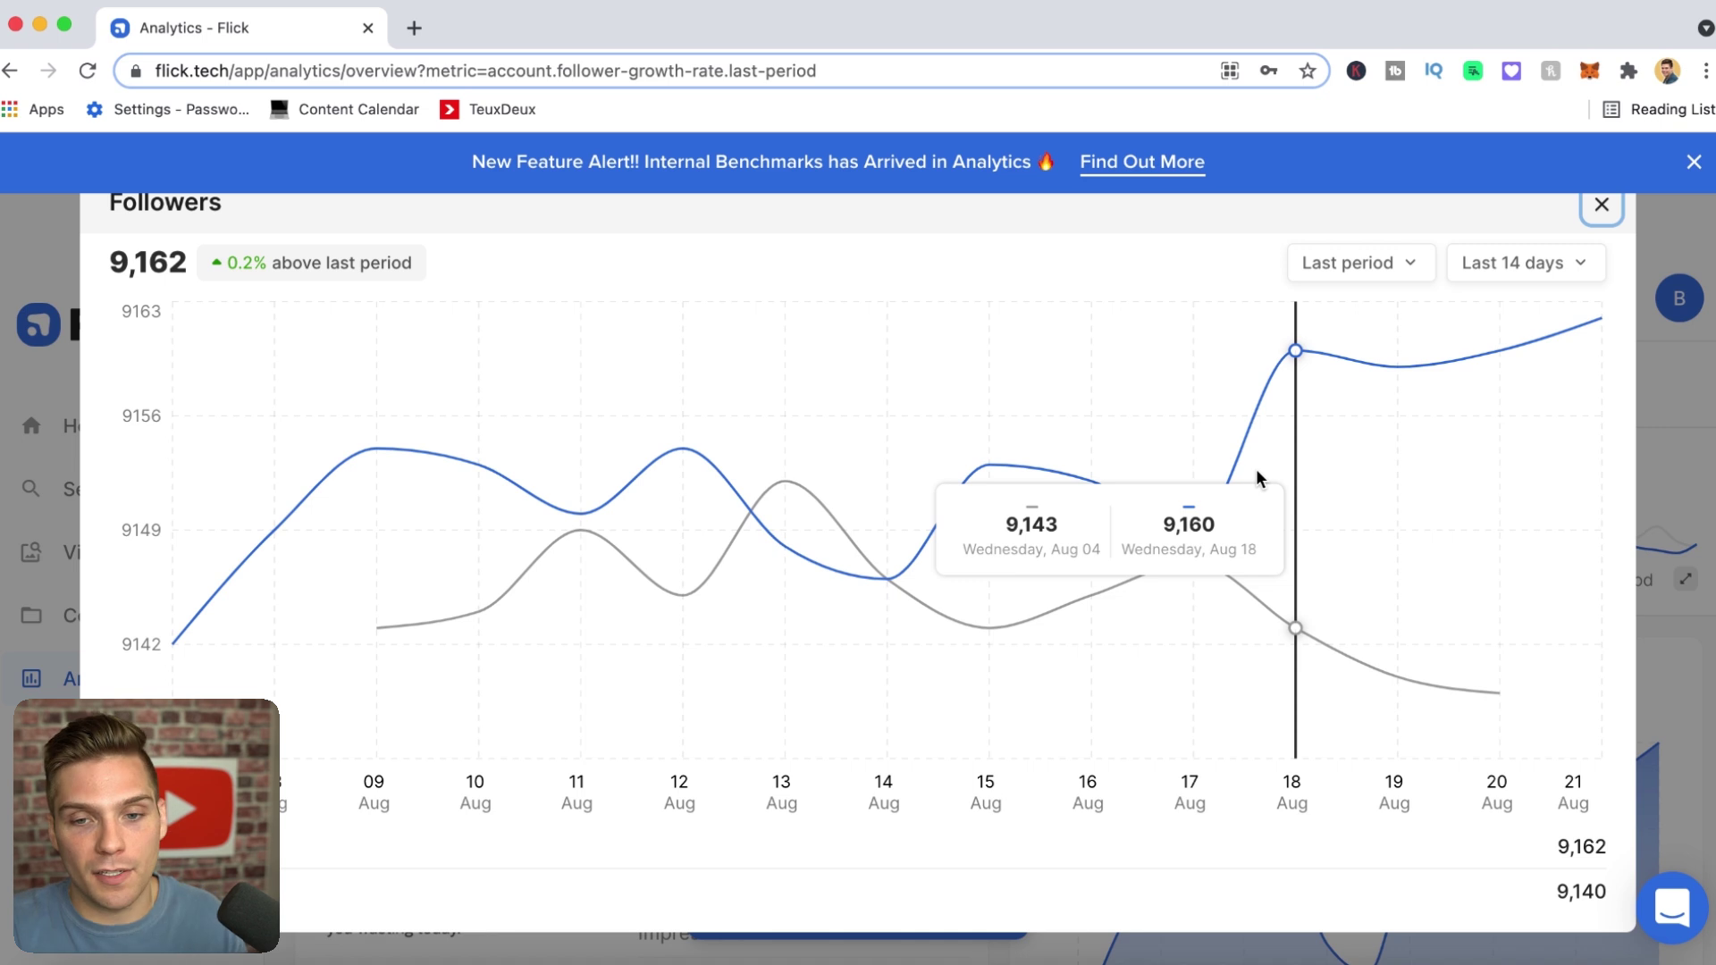
pyautogui.click(1403, 273)
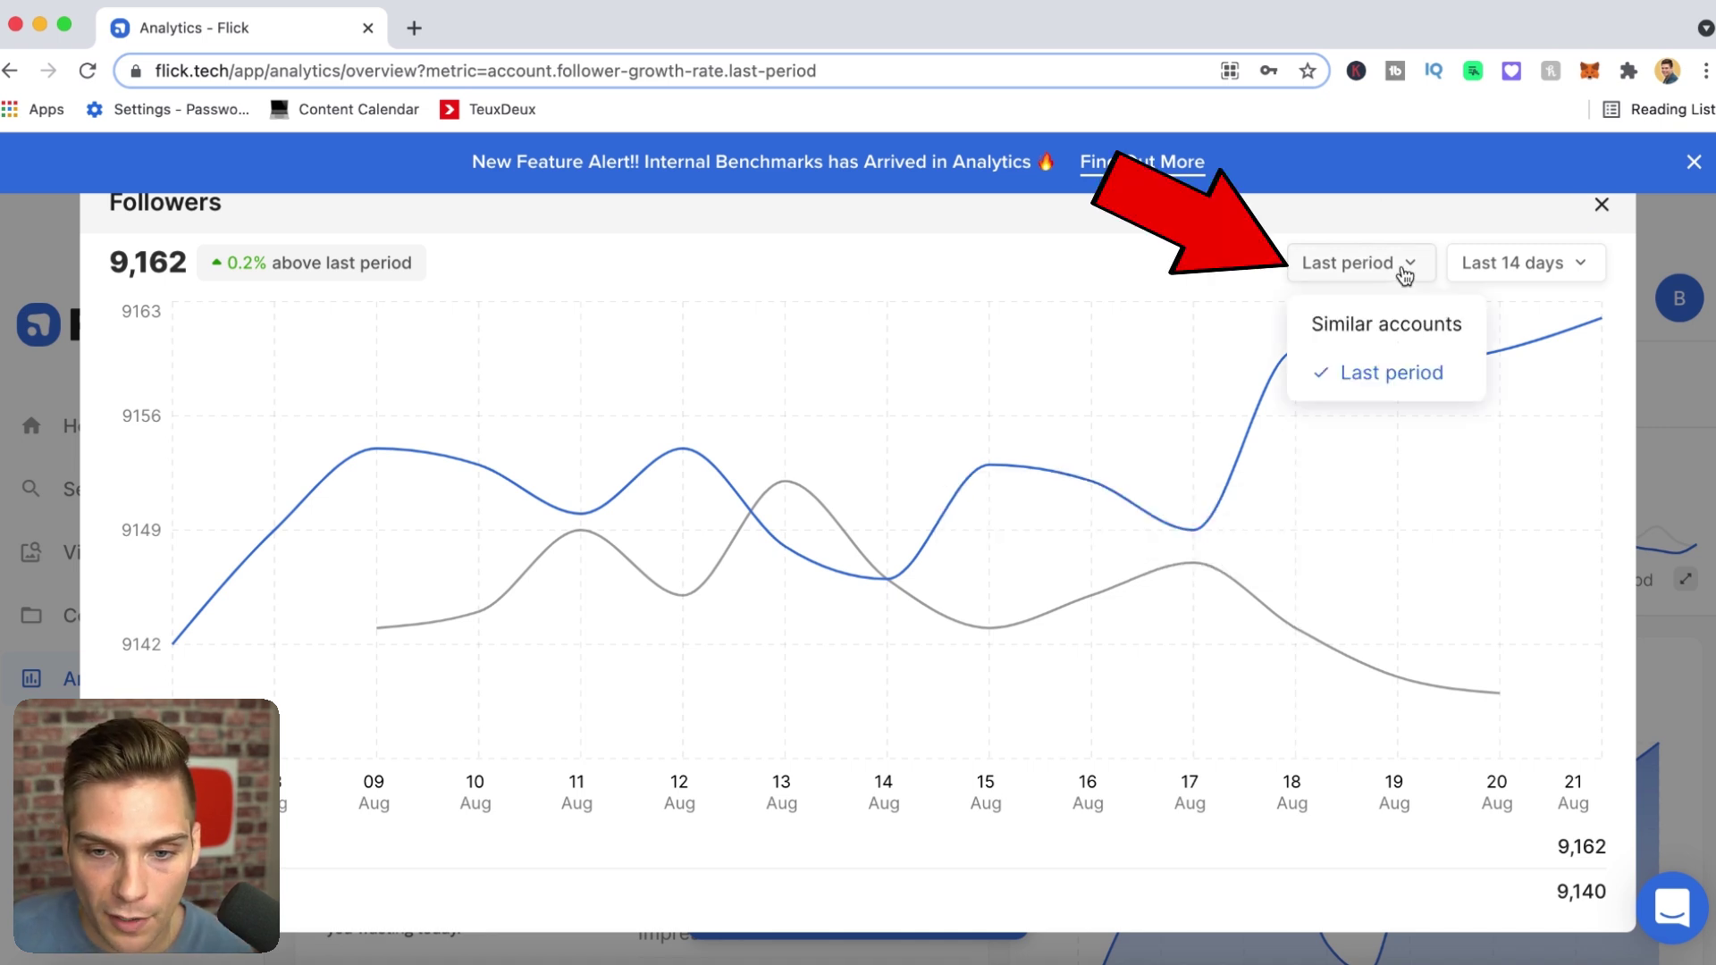
pyautogui.click(1390, 323)
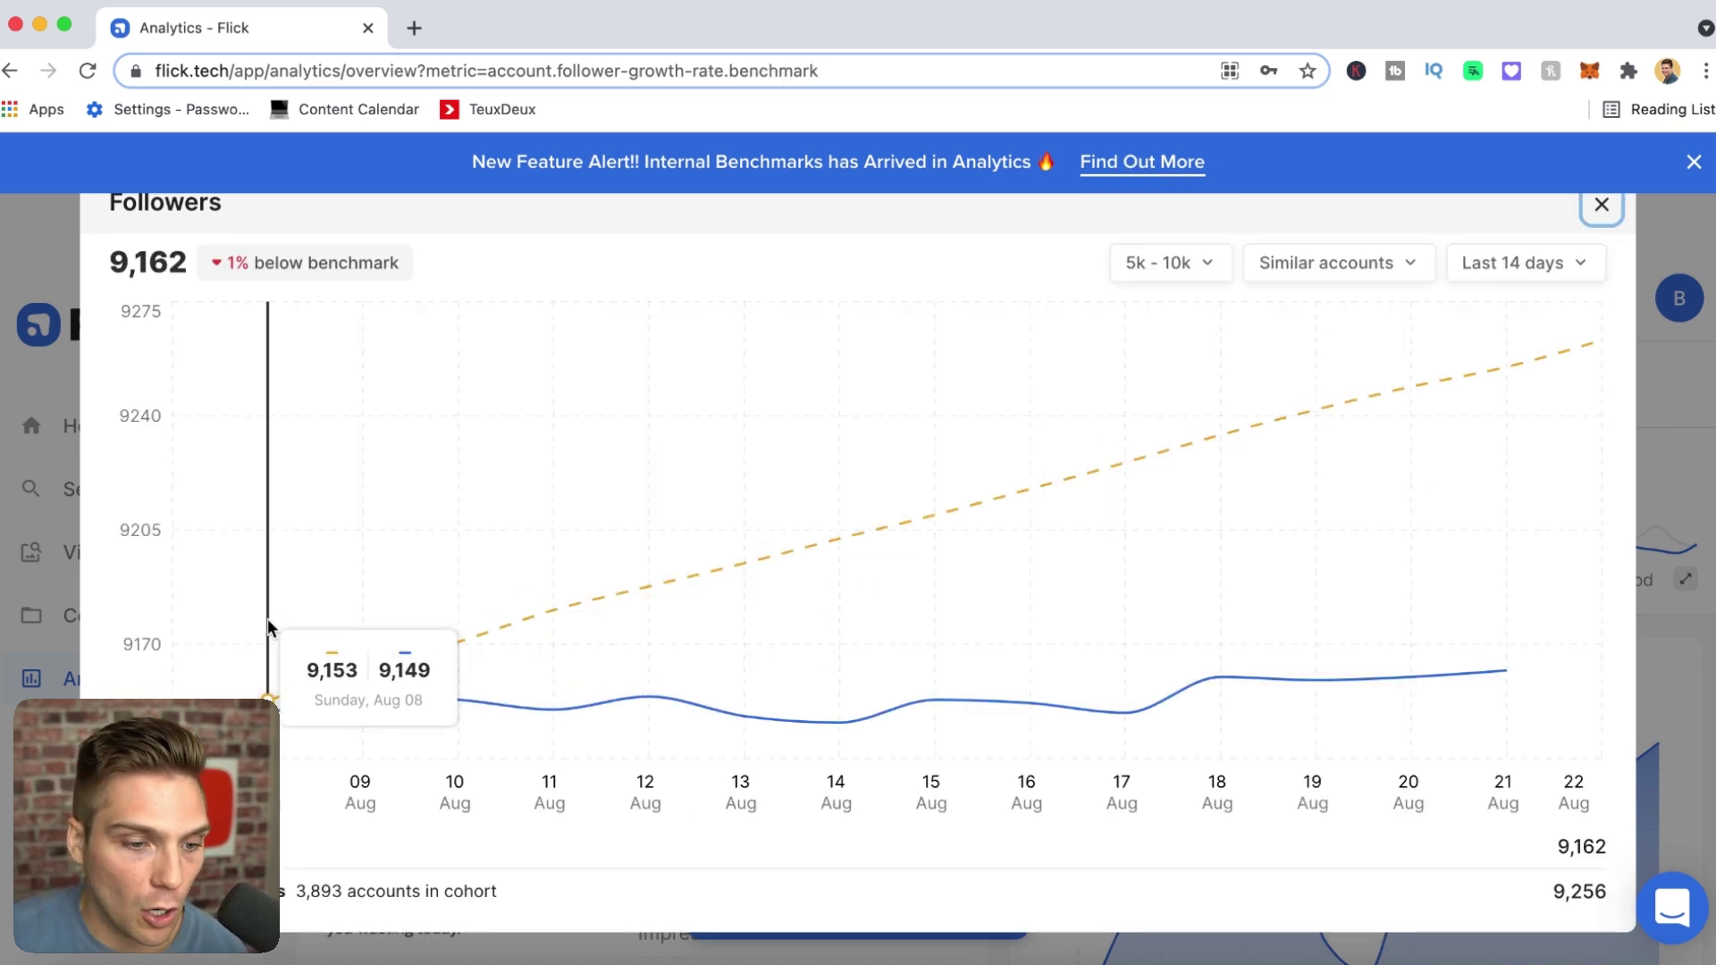